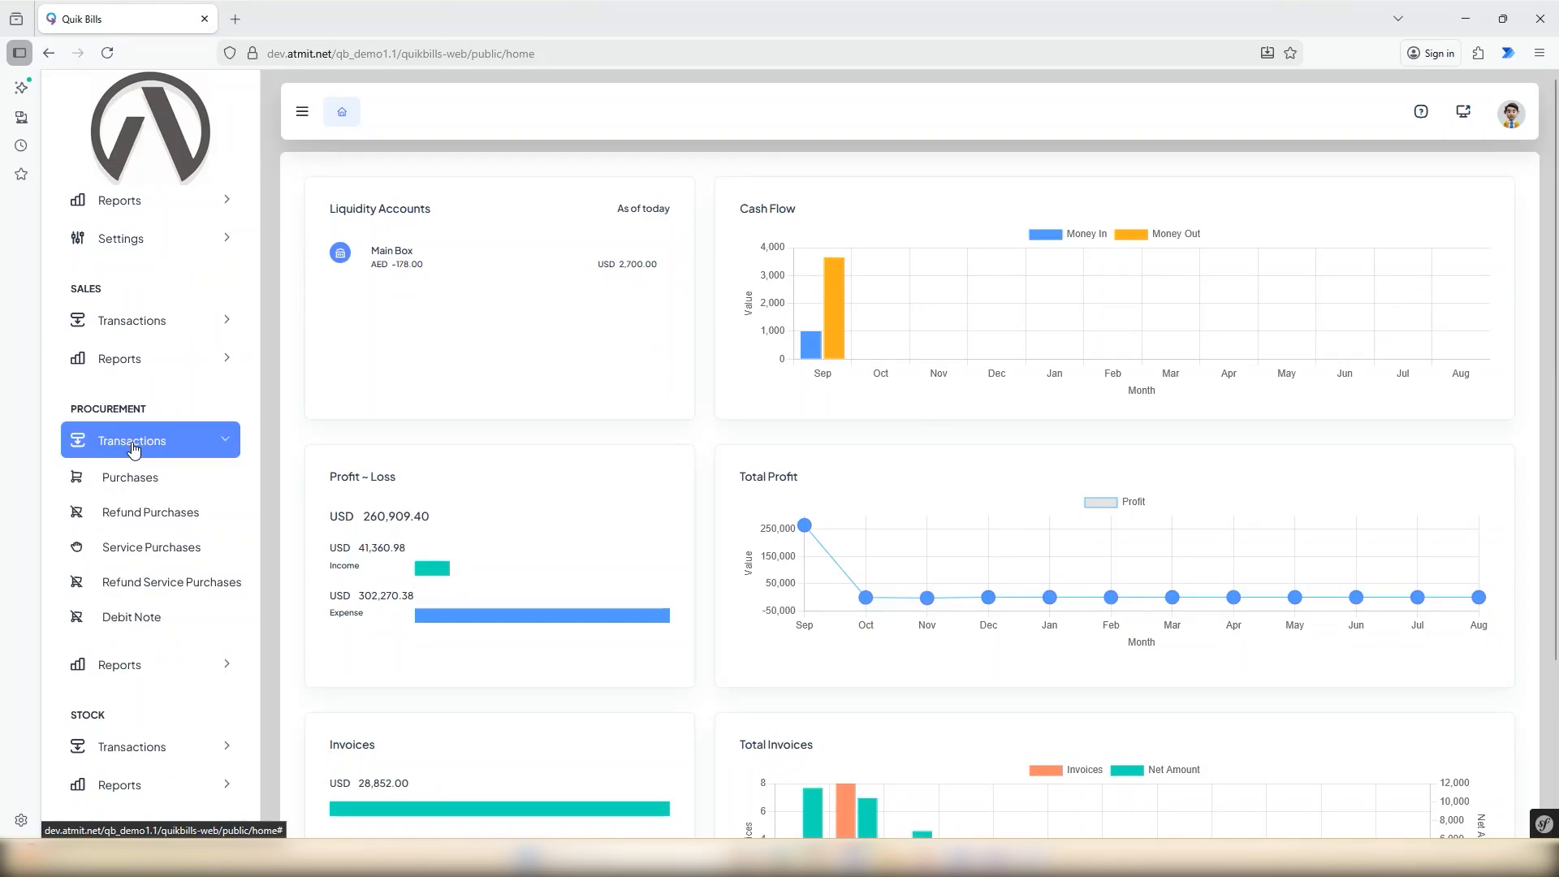
Open the procurement Purchases list and start adding a new purchase.
left_click(126, 483)
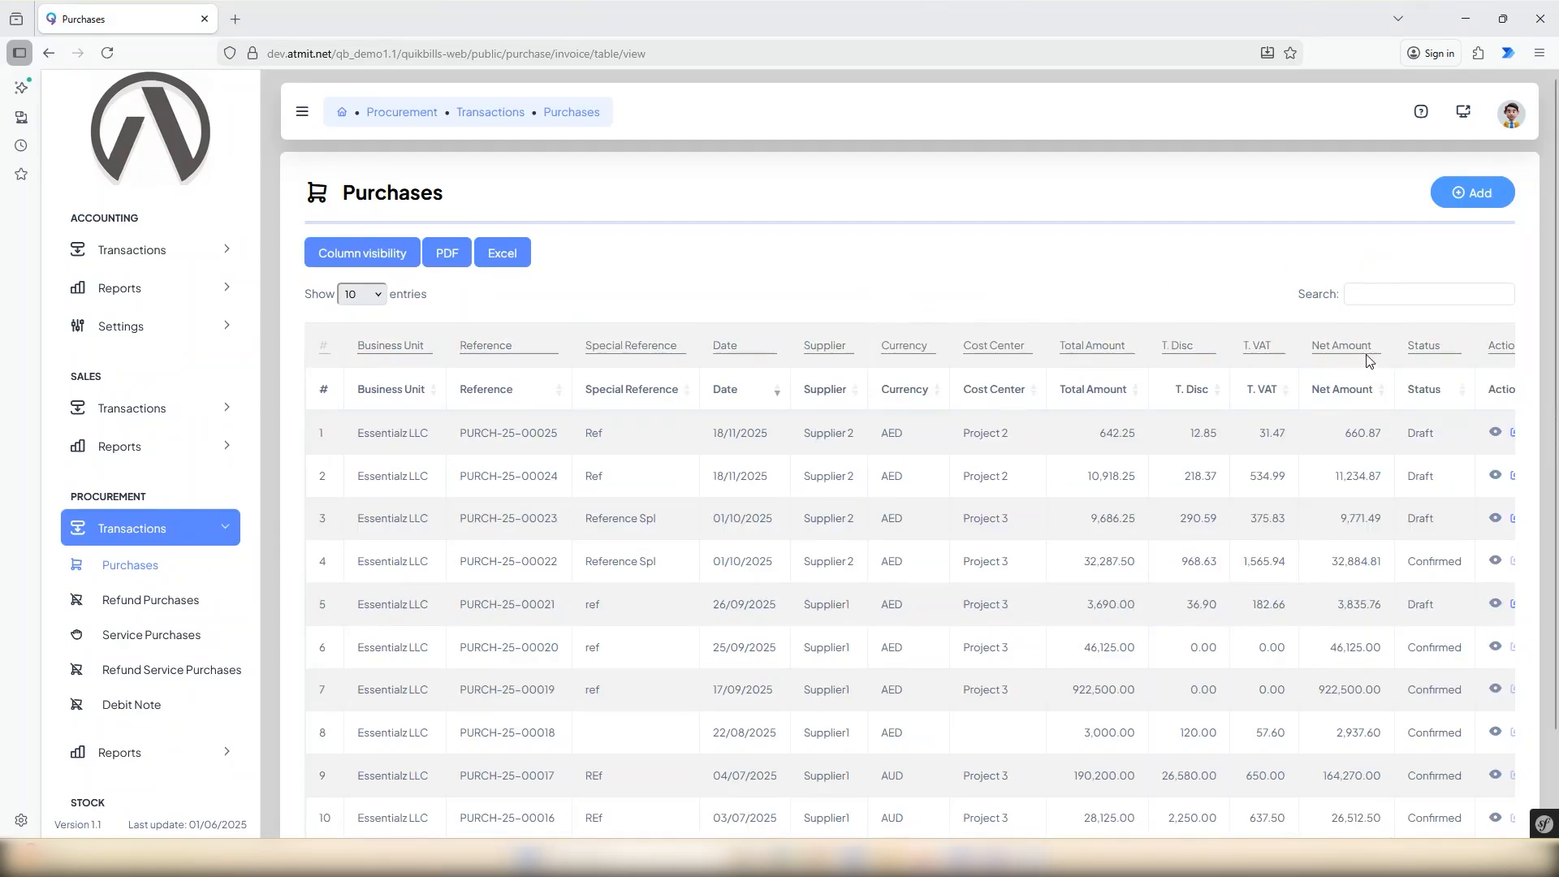
scroll(1368, 374, "down", 2)
scroll(1366, 385, "up", 2)
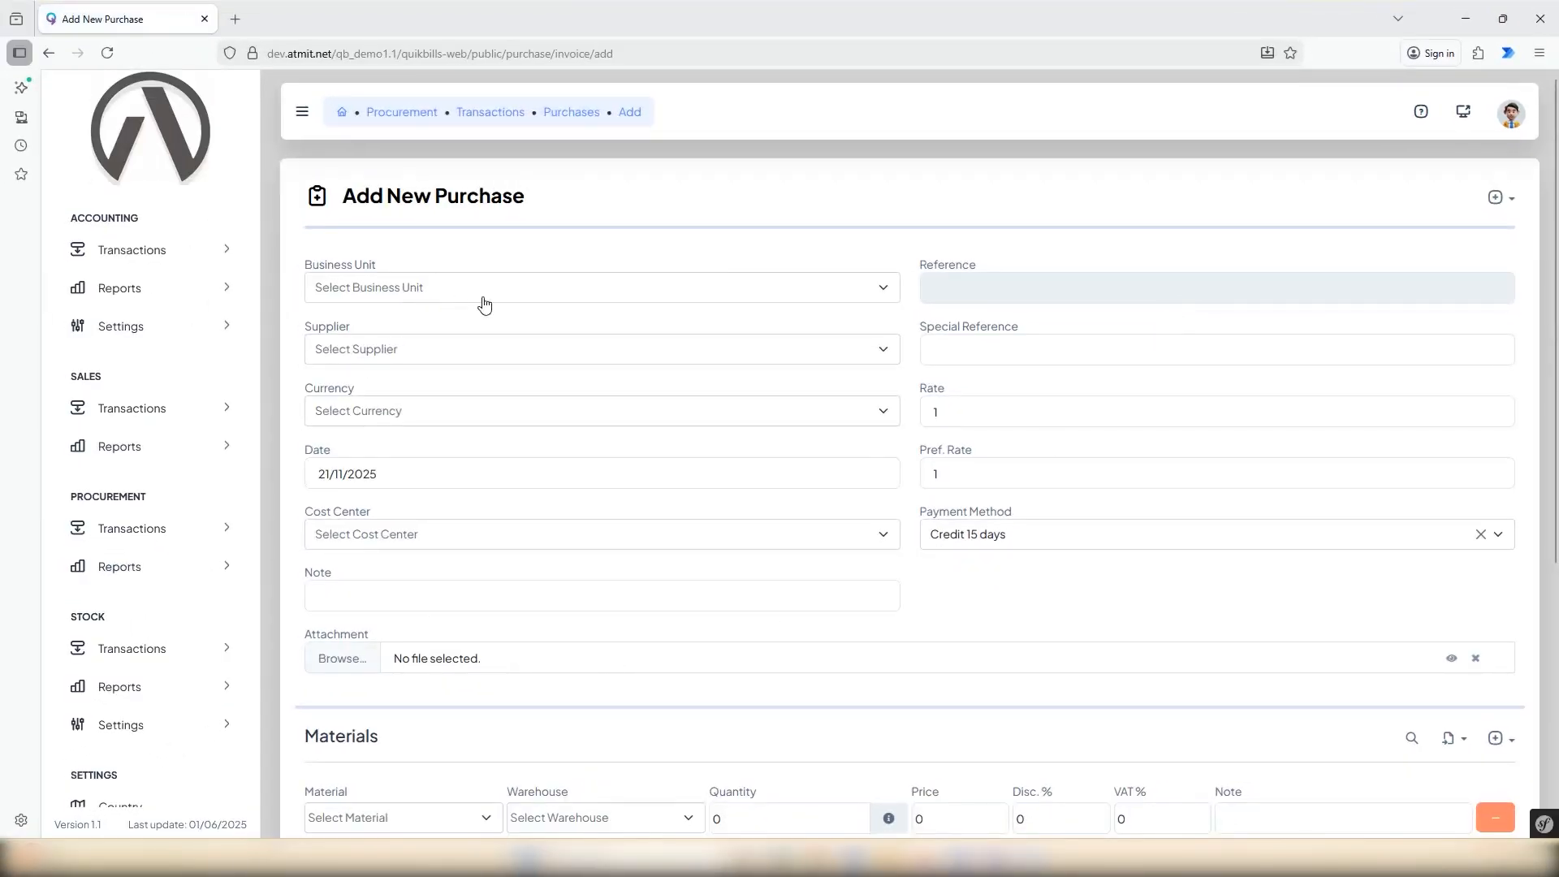
Set the new purchase's business unit to Essentialz LLC.
left_click(592, 294)
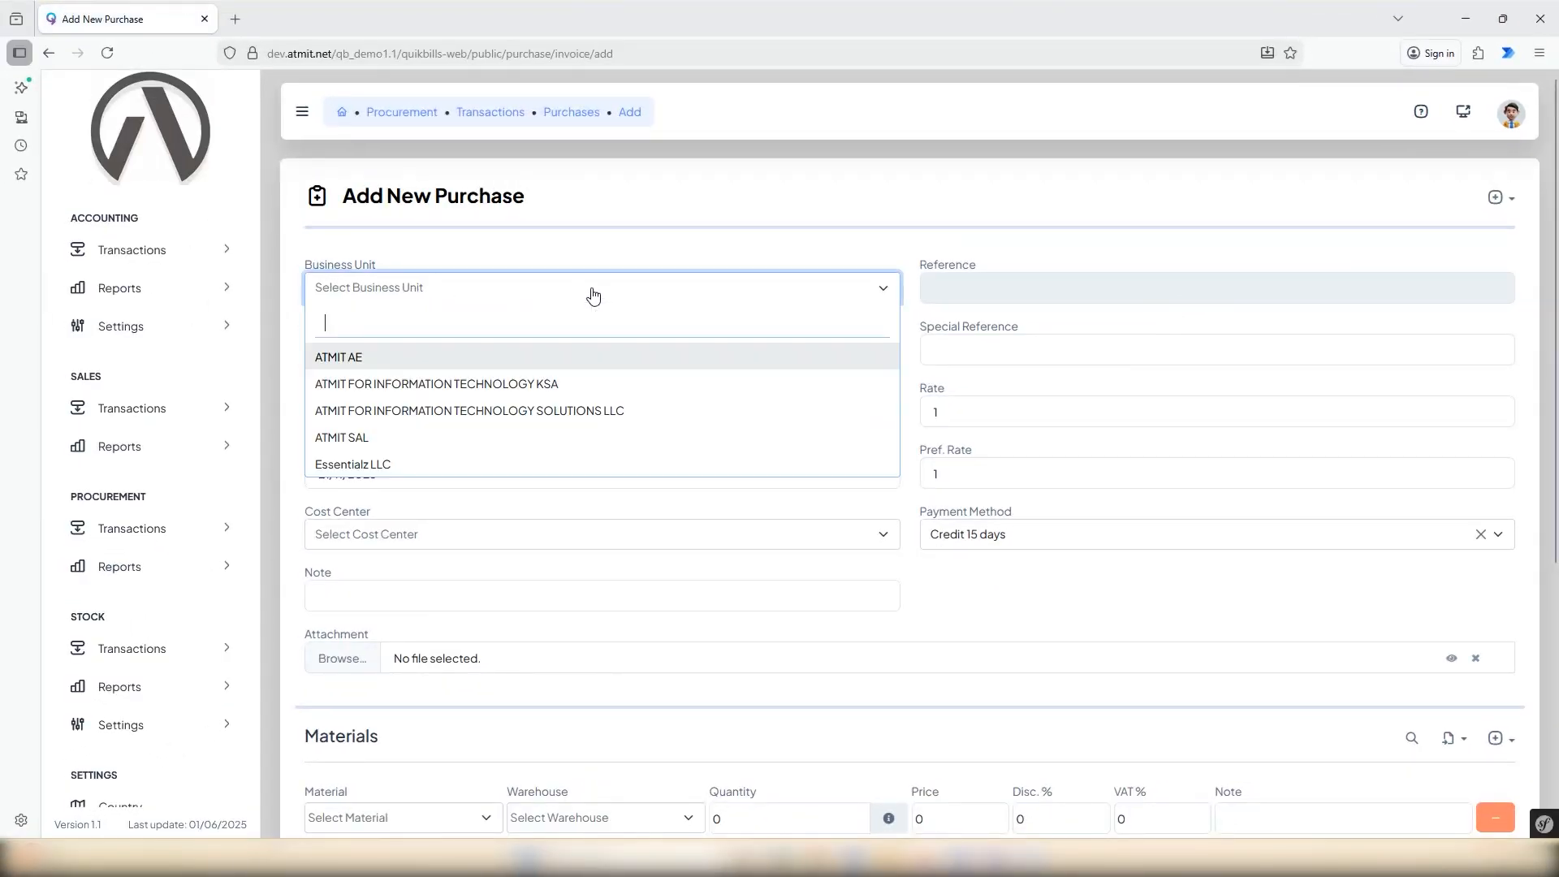
type("ess")
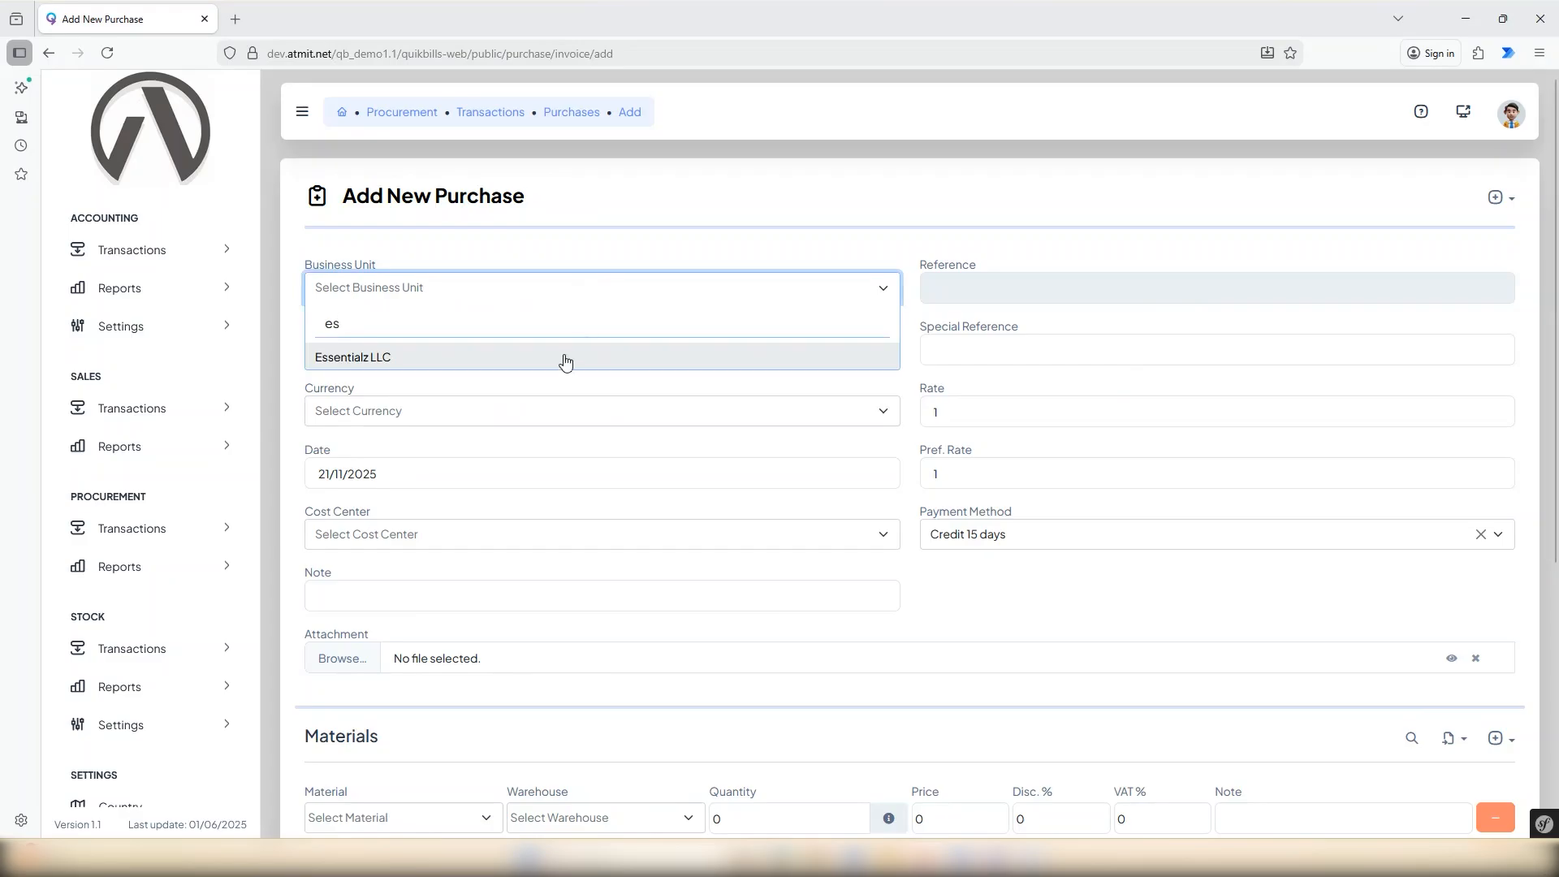
left_click(543, 364)
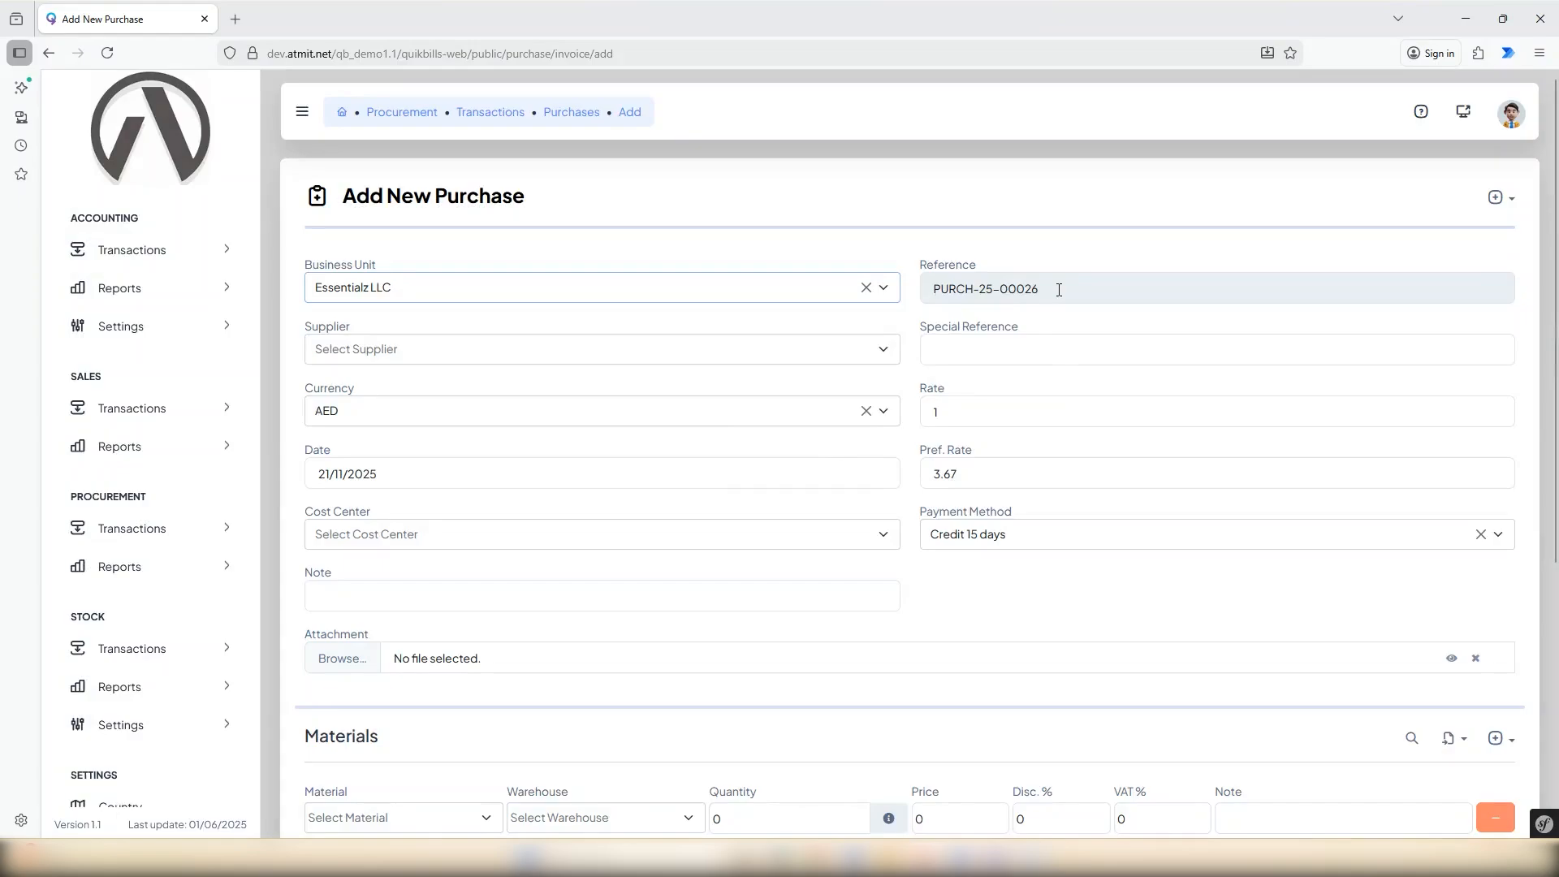
left_click(1058, 290)
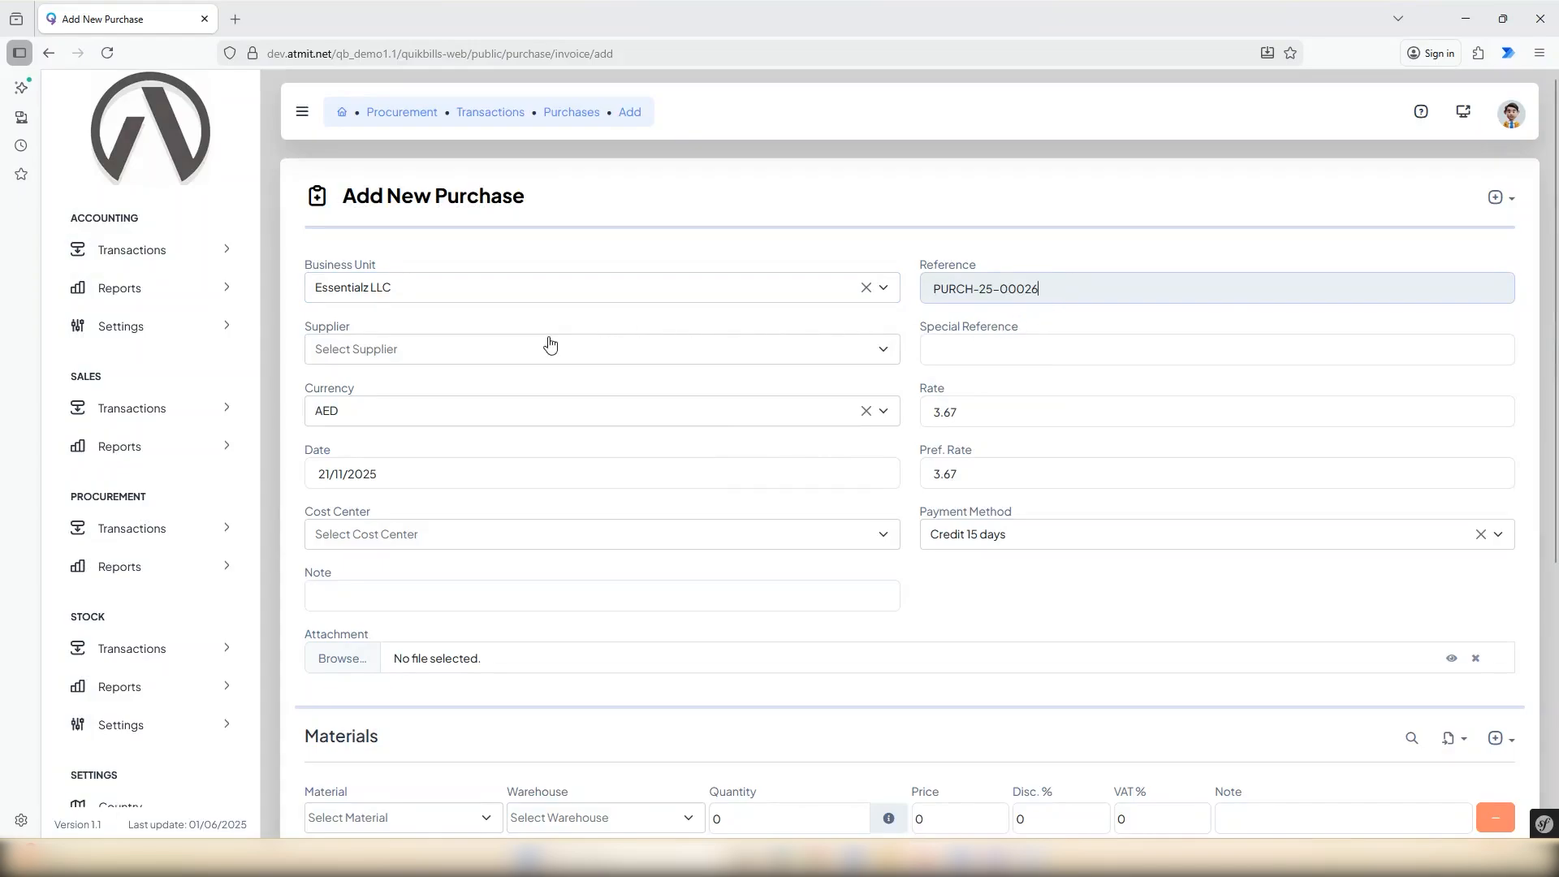
Choose Supplier 2 as the supplier and enter "Ref" as the special reference.
left_click(495, 353)
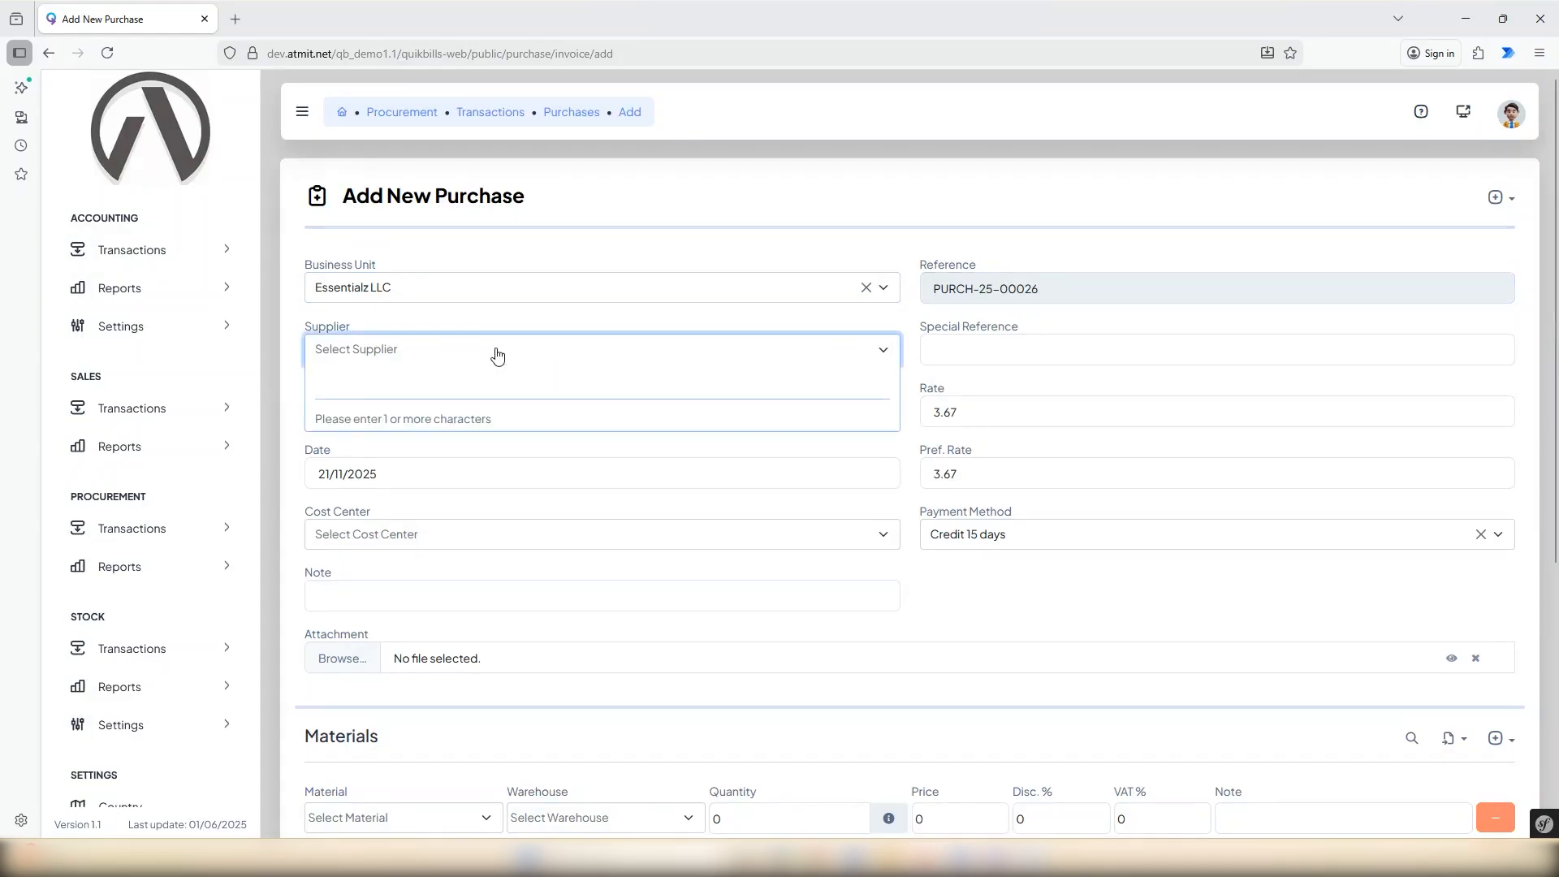
type("sup")
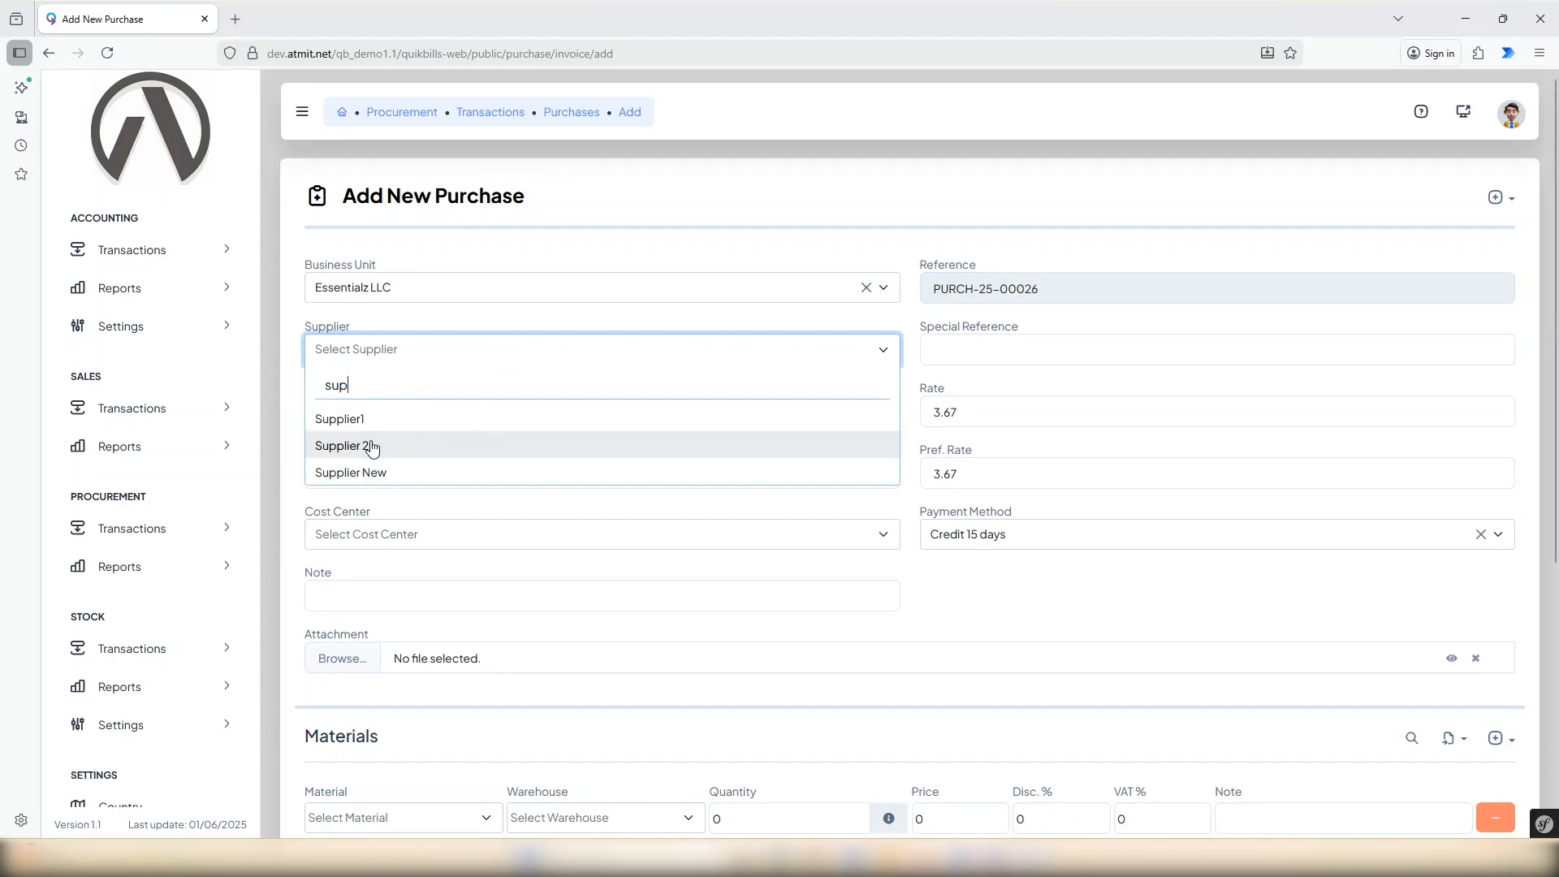
left_click(374, 446)
left_click(974, 349)
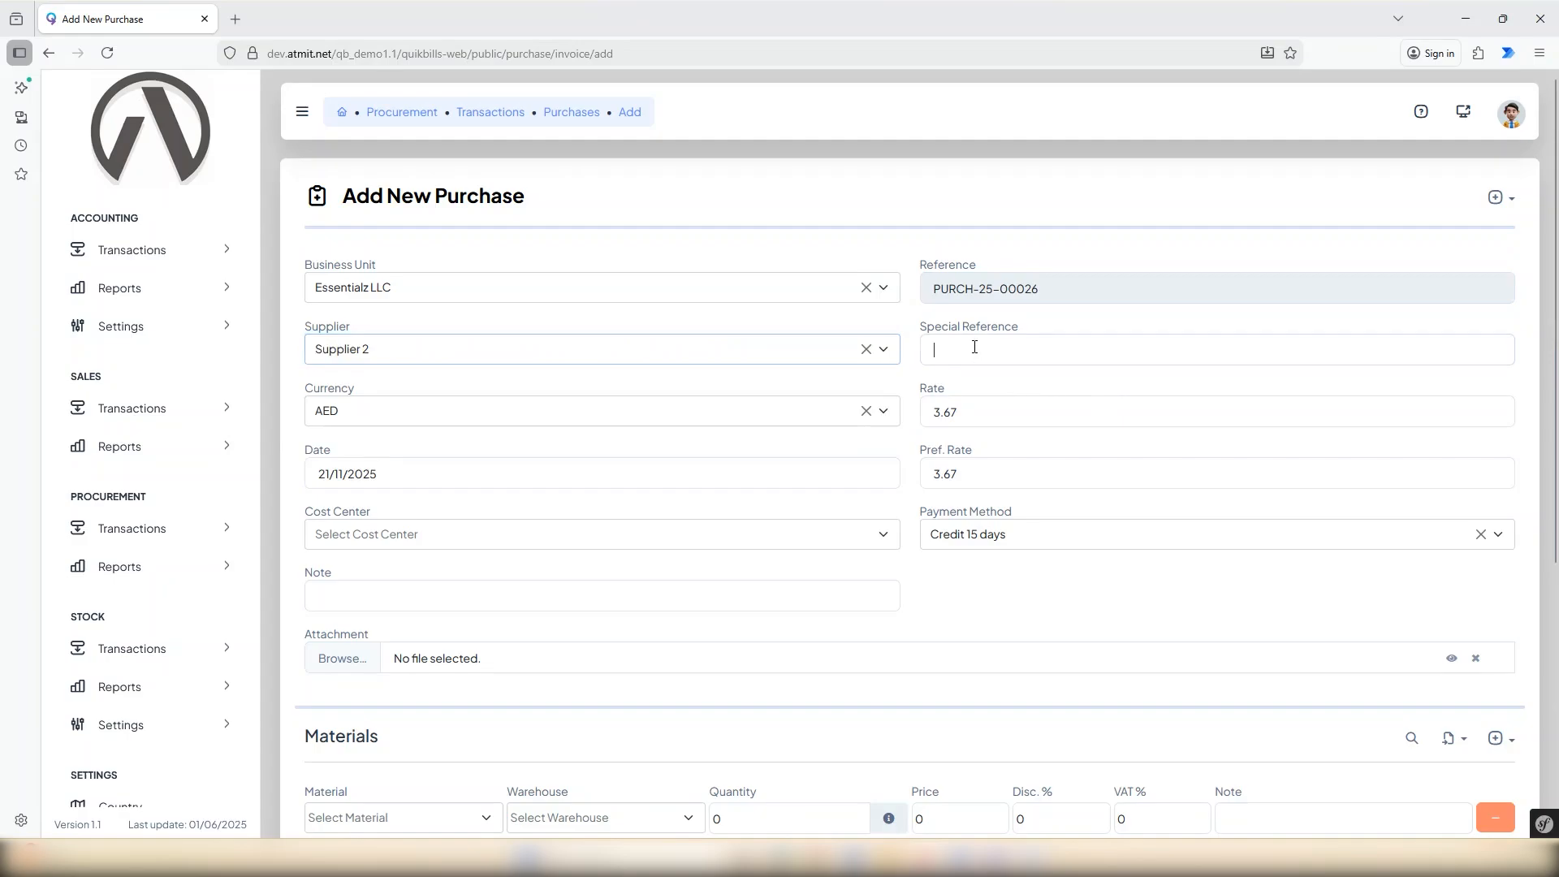
type("Ref")
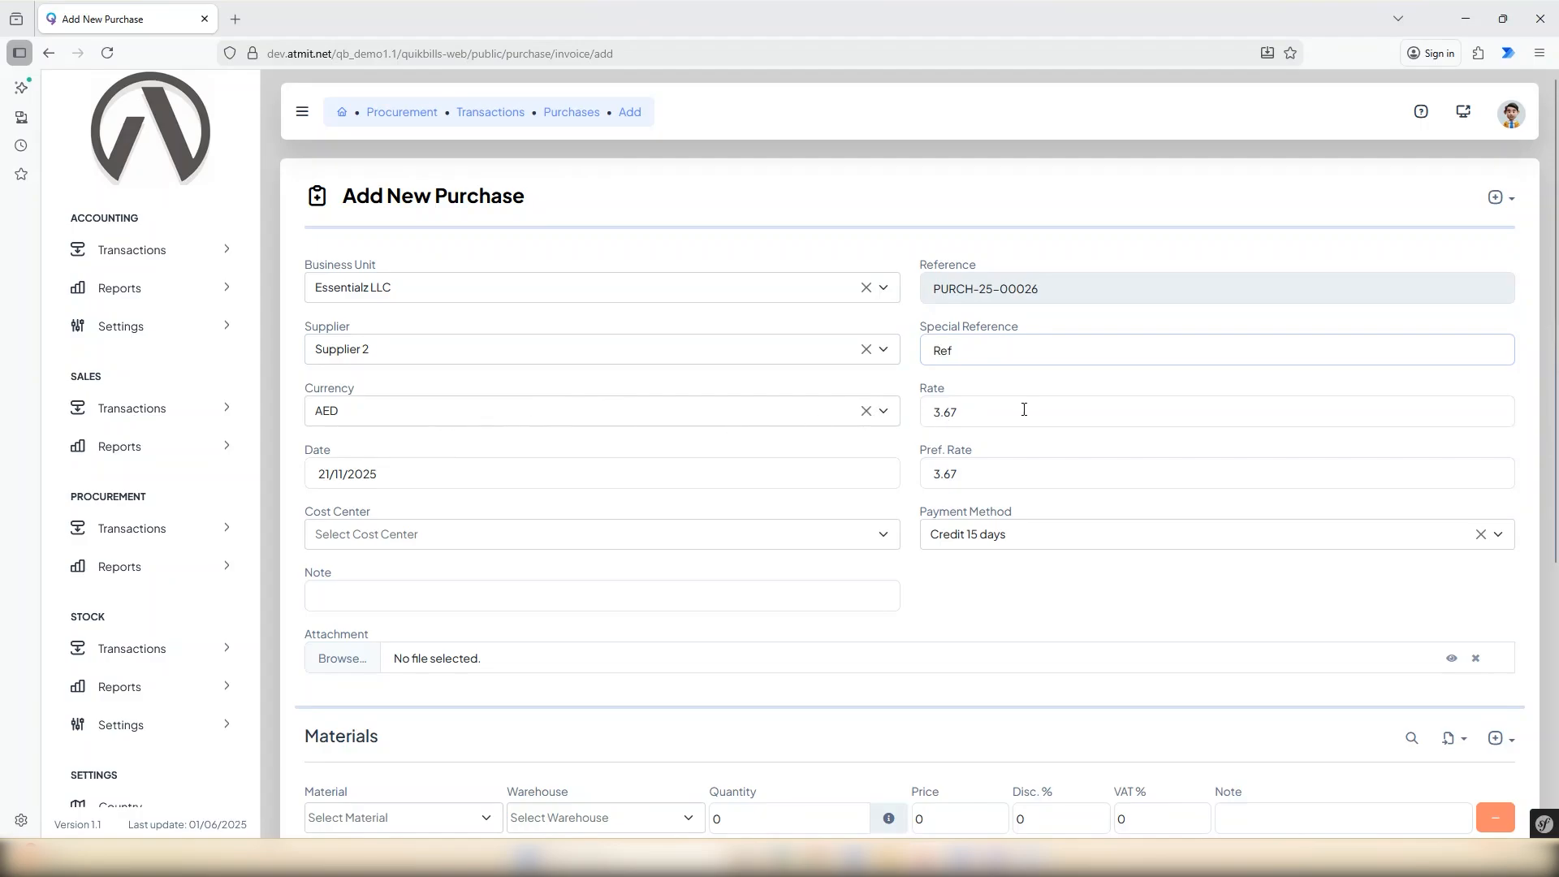
Set the cost center to Project 3, and check the selectable dates and payment methods without altering them.
left_click(690, 467)
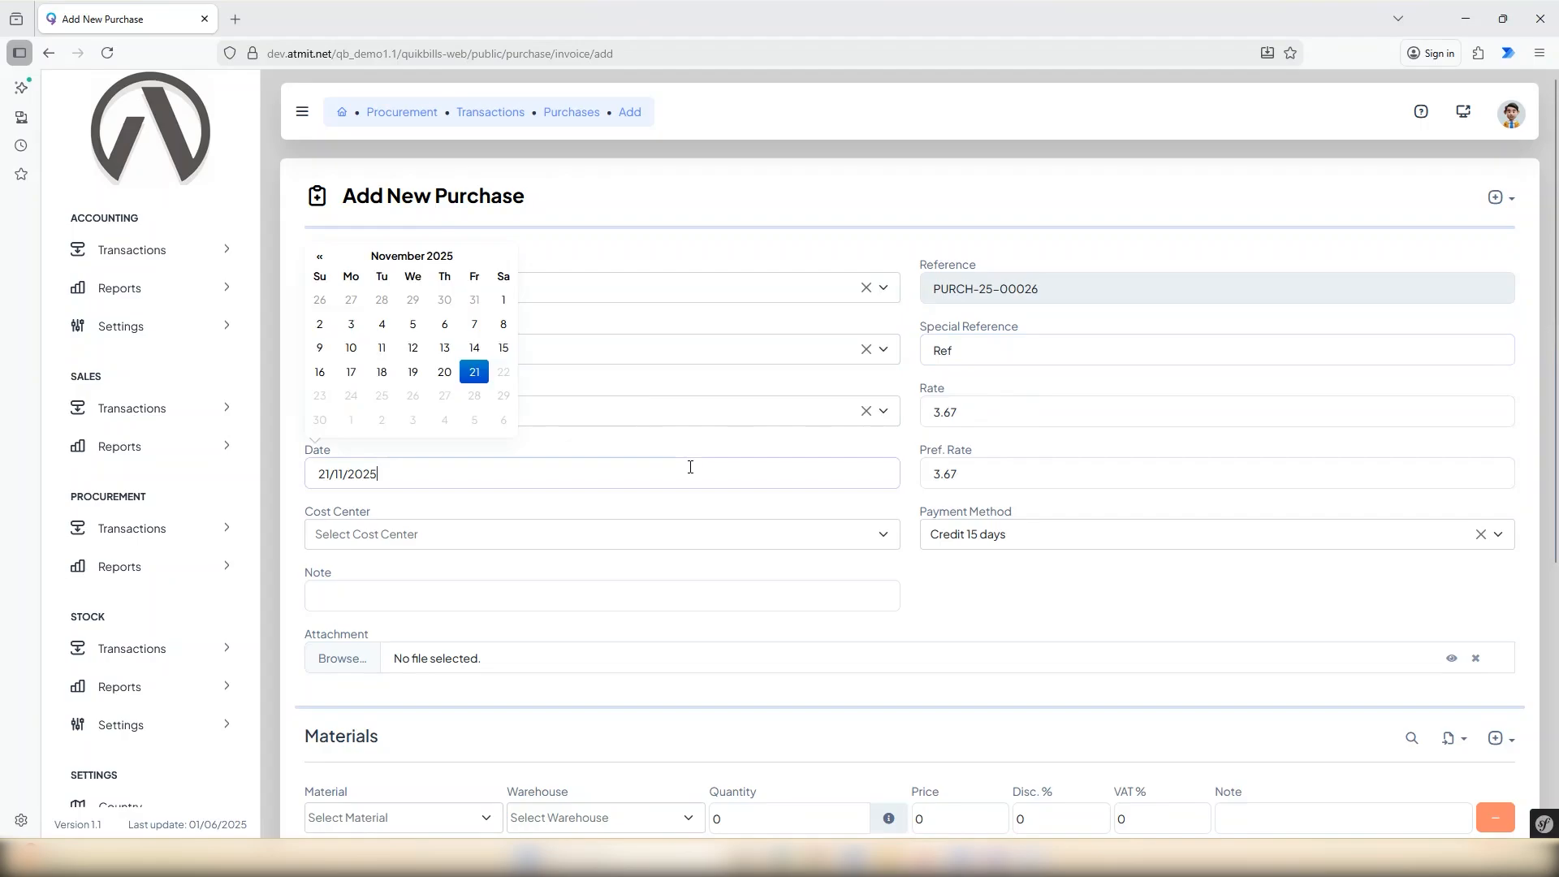
left_click(757, 453)
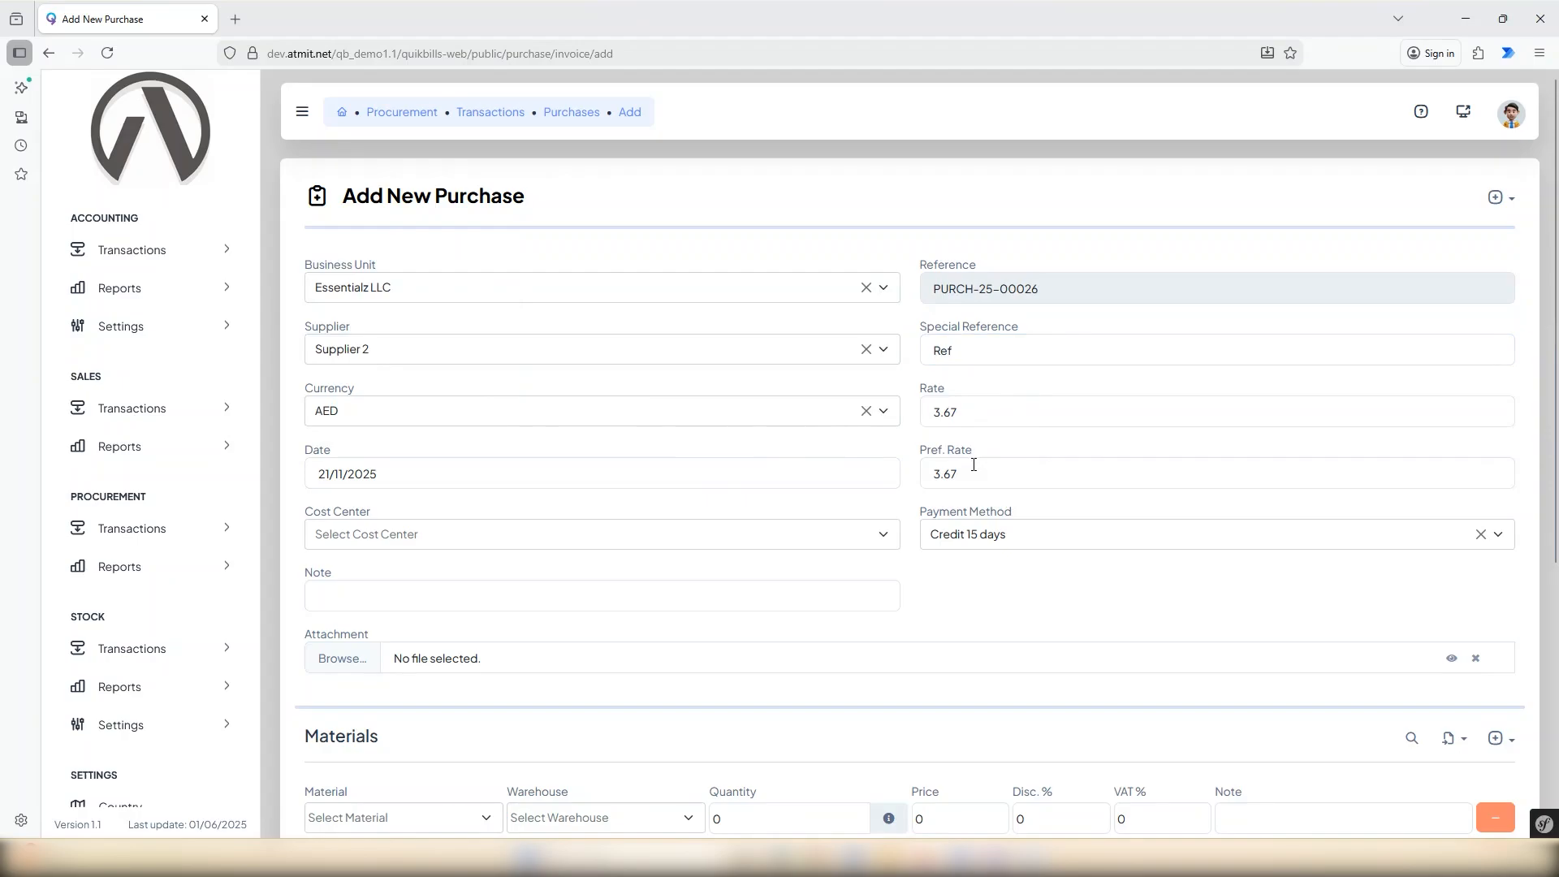
left_click(696, 534)
type("c")
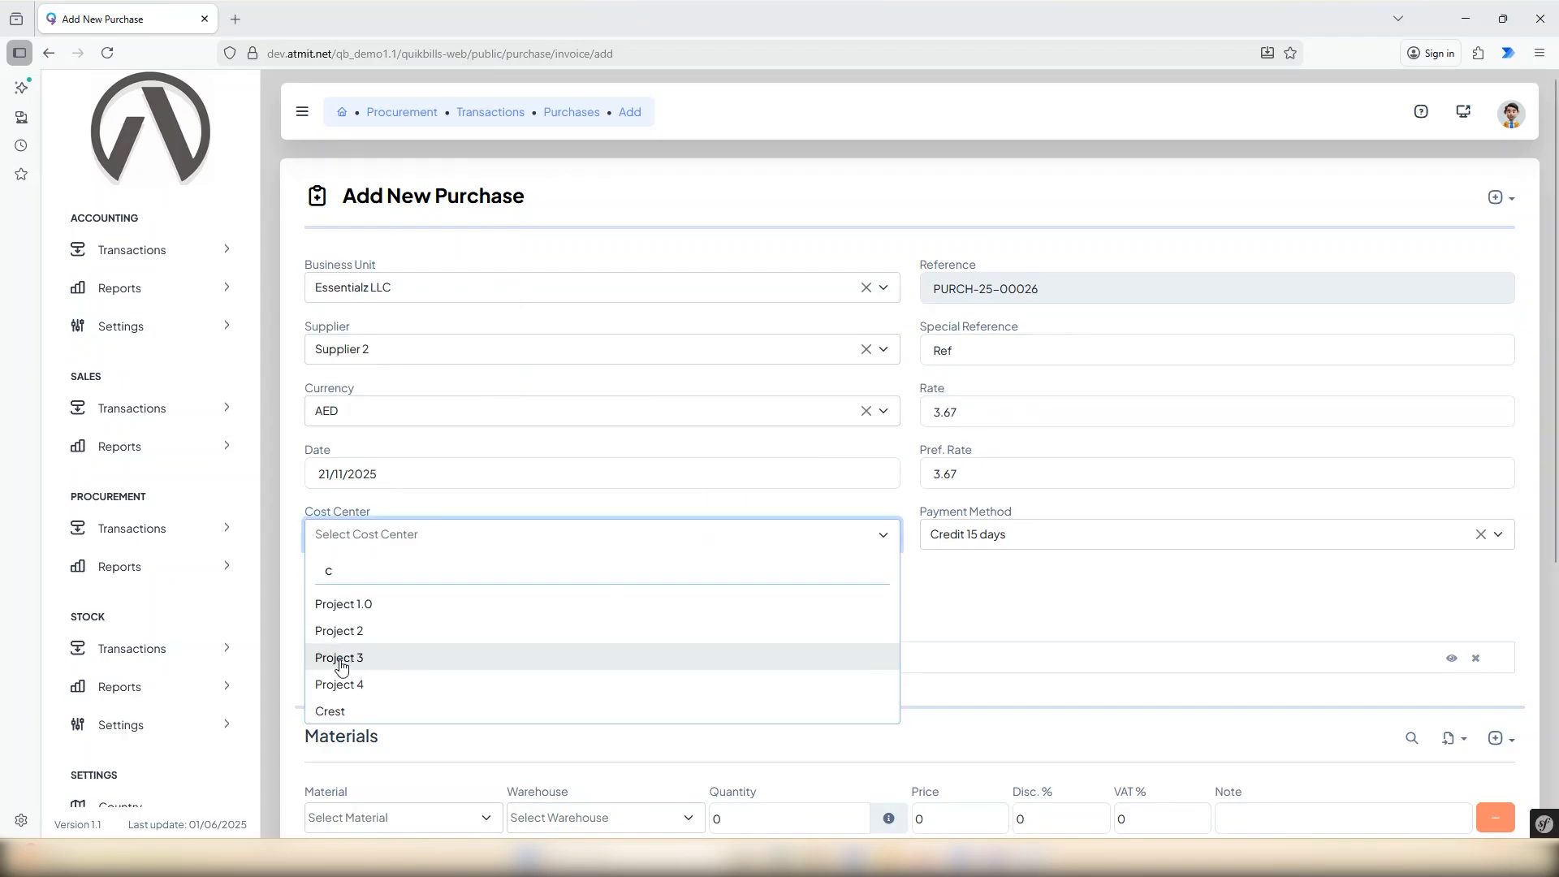
left_click(344, 659)
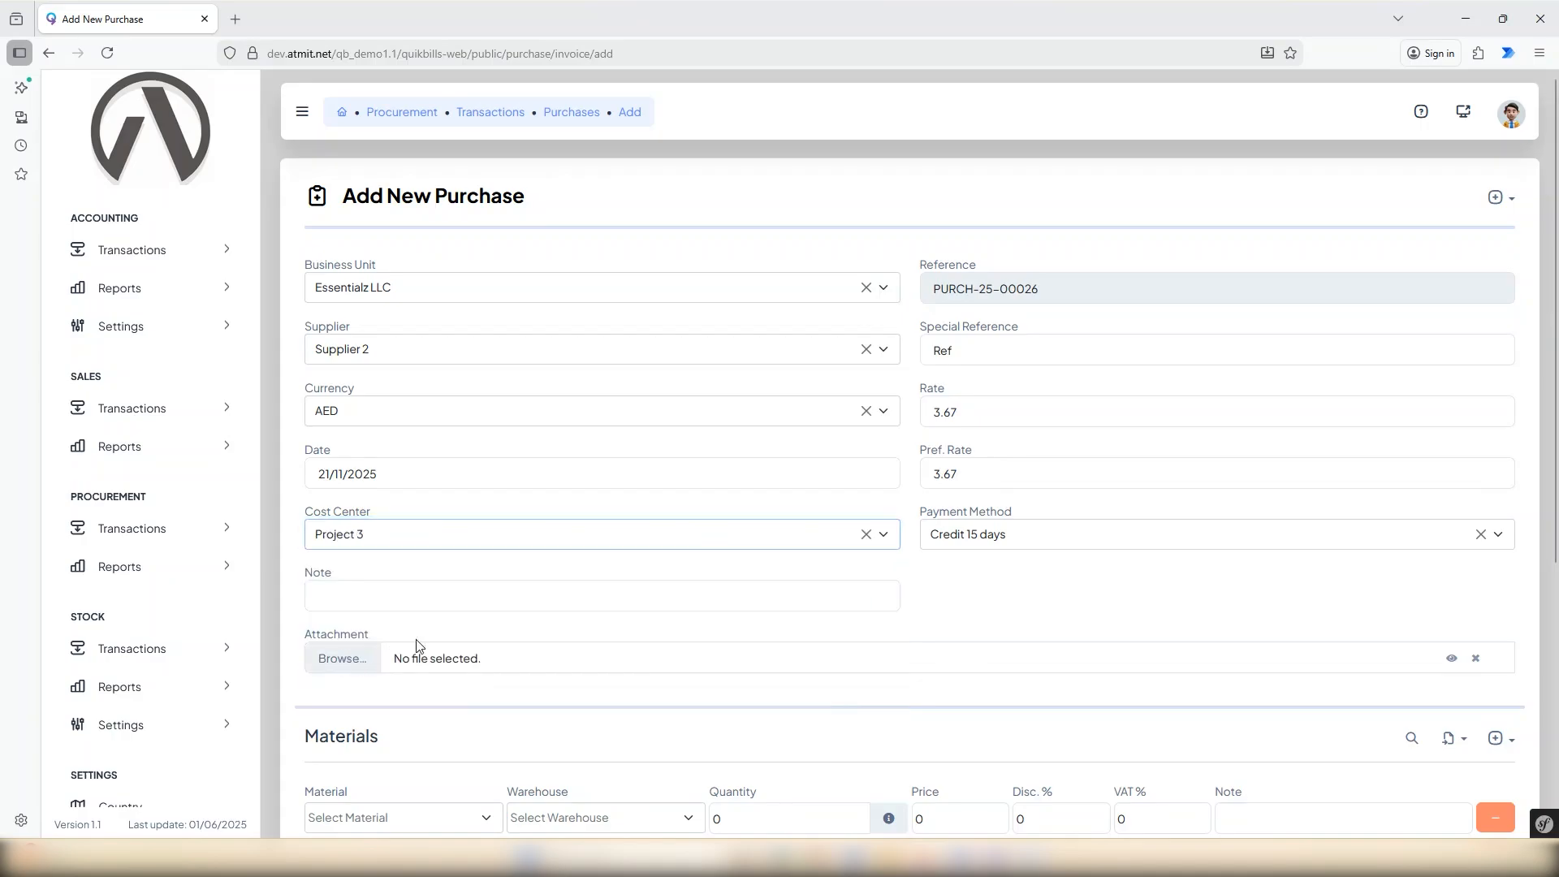
left_click(1097, 541)
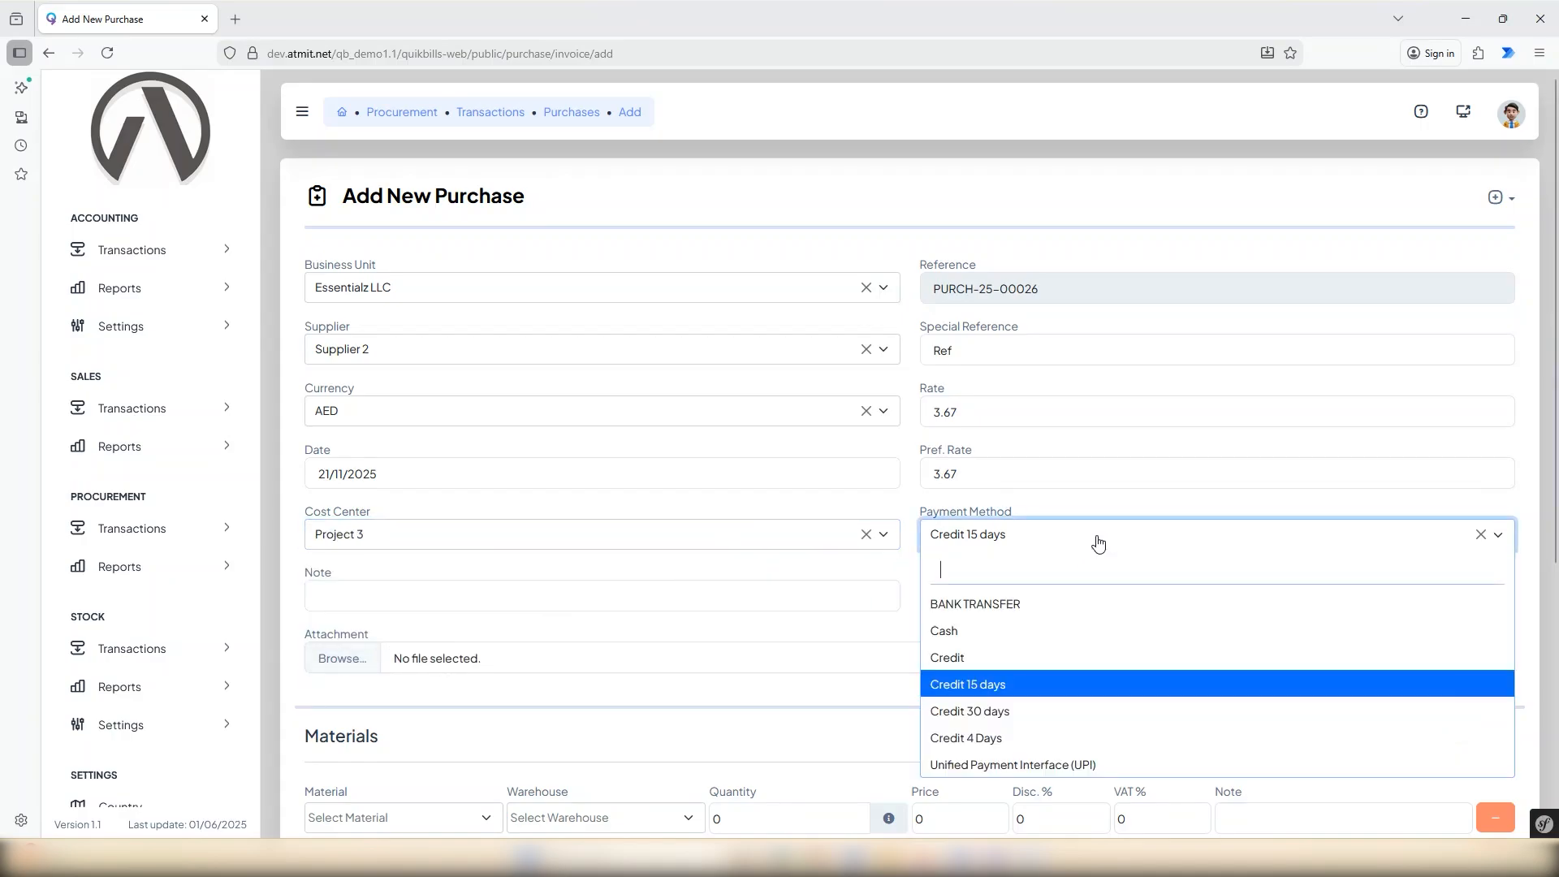
left_click(1097, 541)
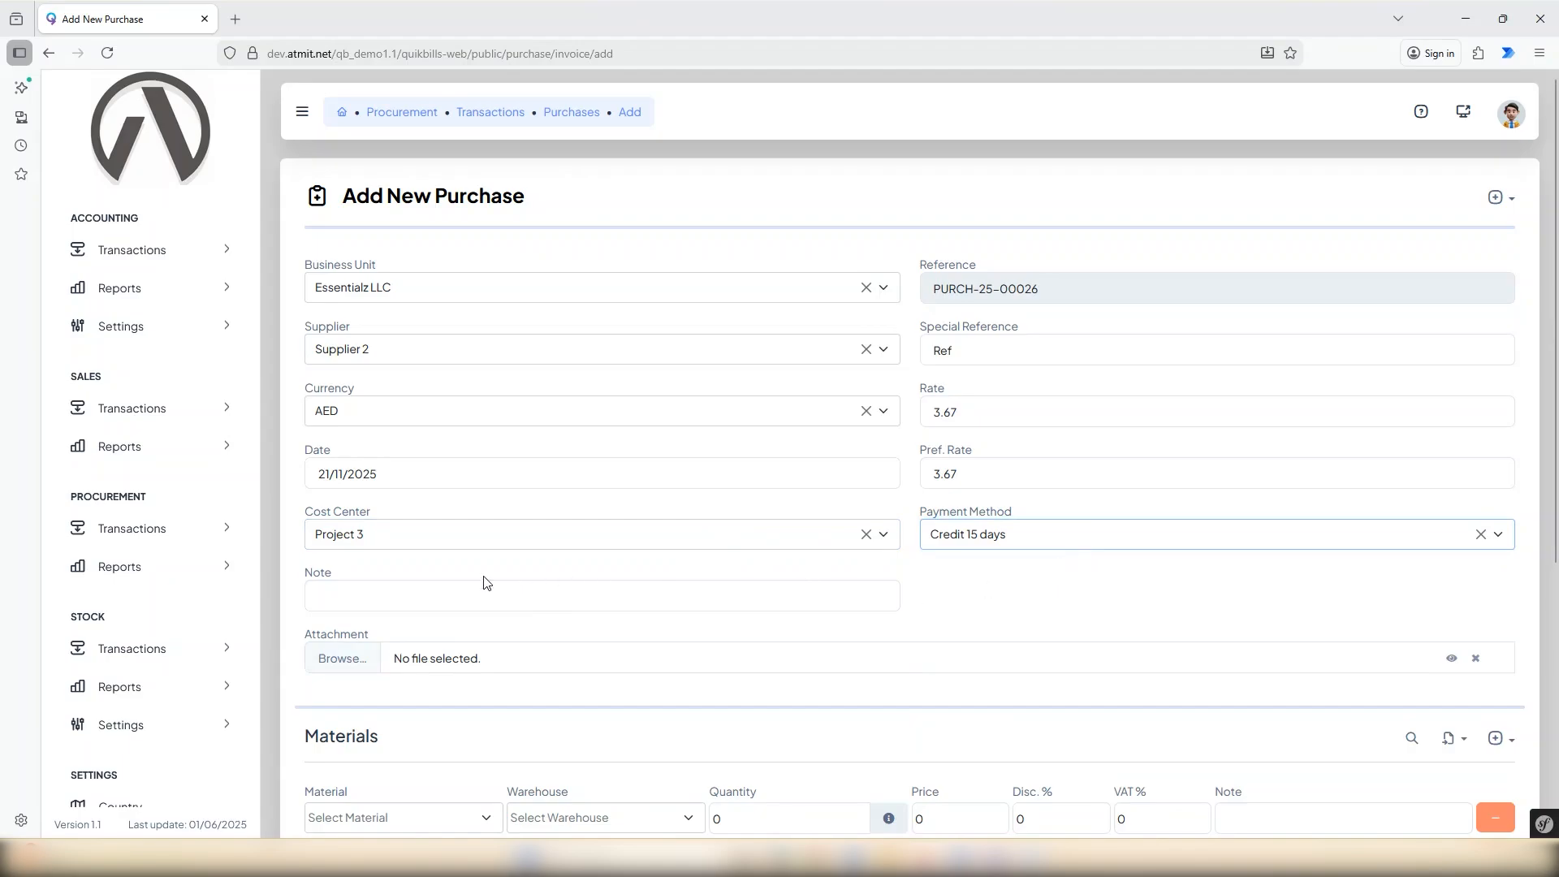
Add the note "Test Note" to the purchase and attach the logo atm image file.
left_click(447, 592)
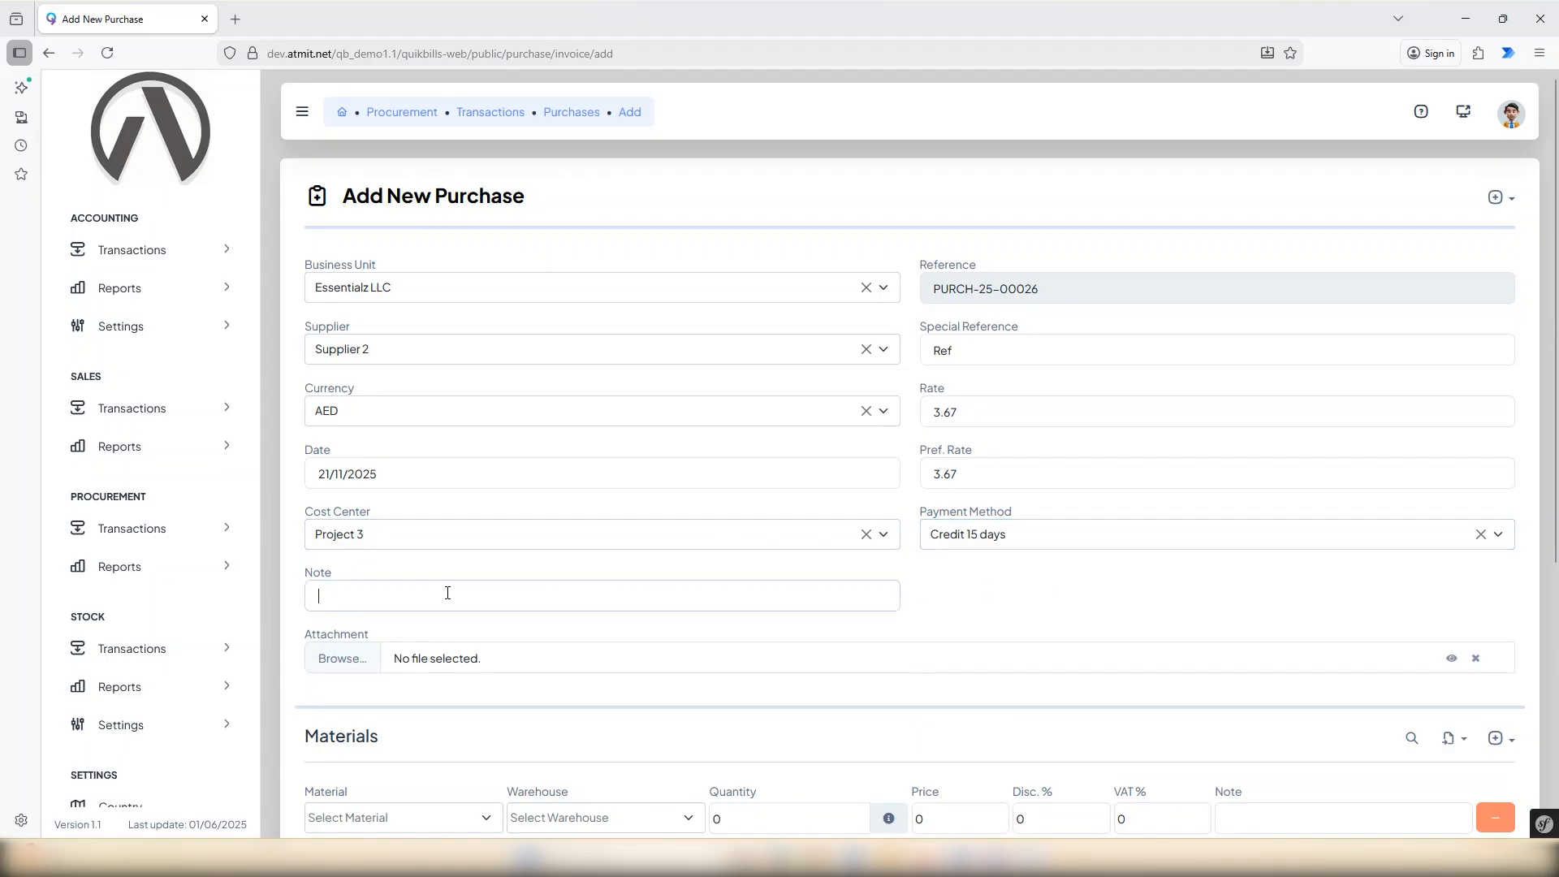
type("Test Note")
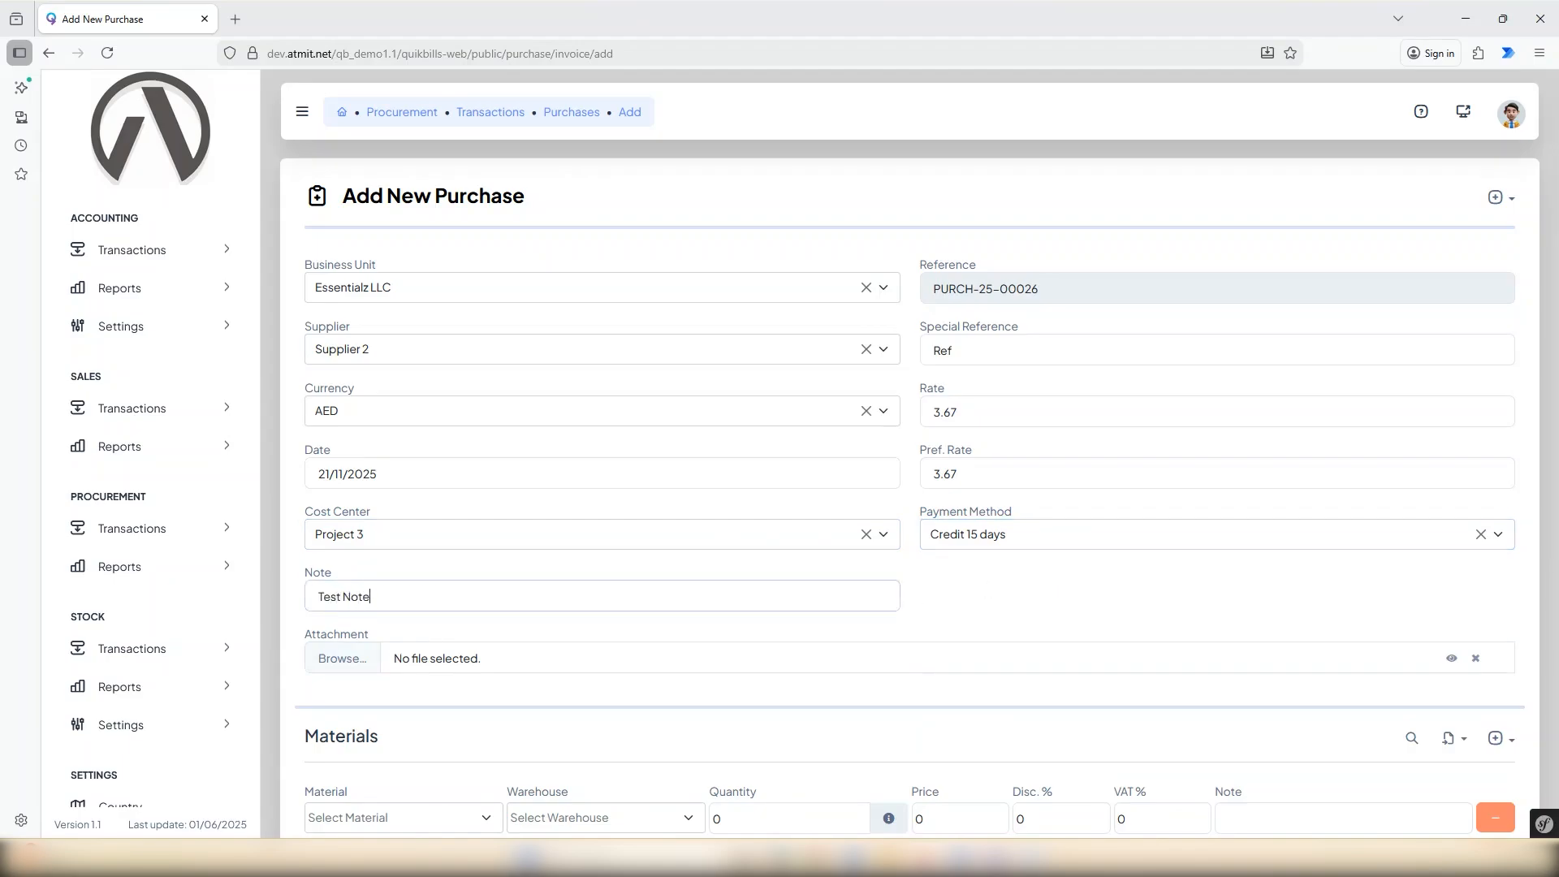
left_click(447, 636)
left_click(357, 661)
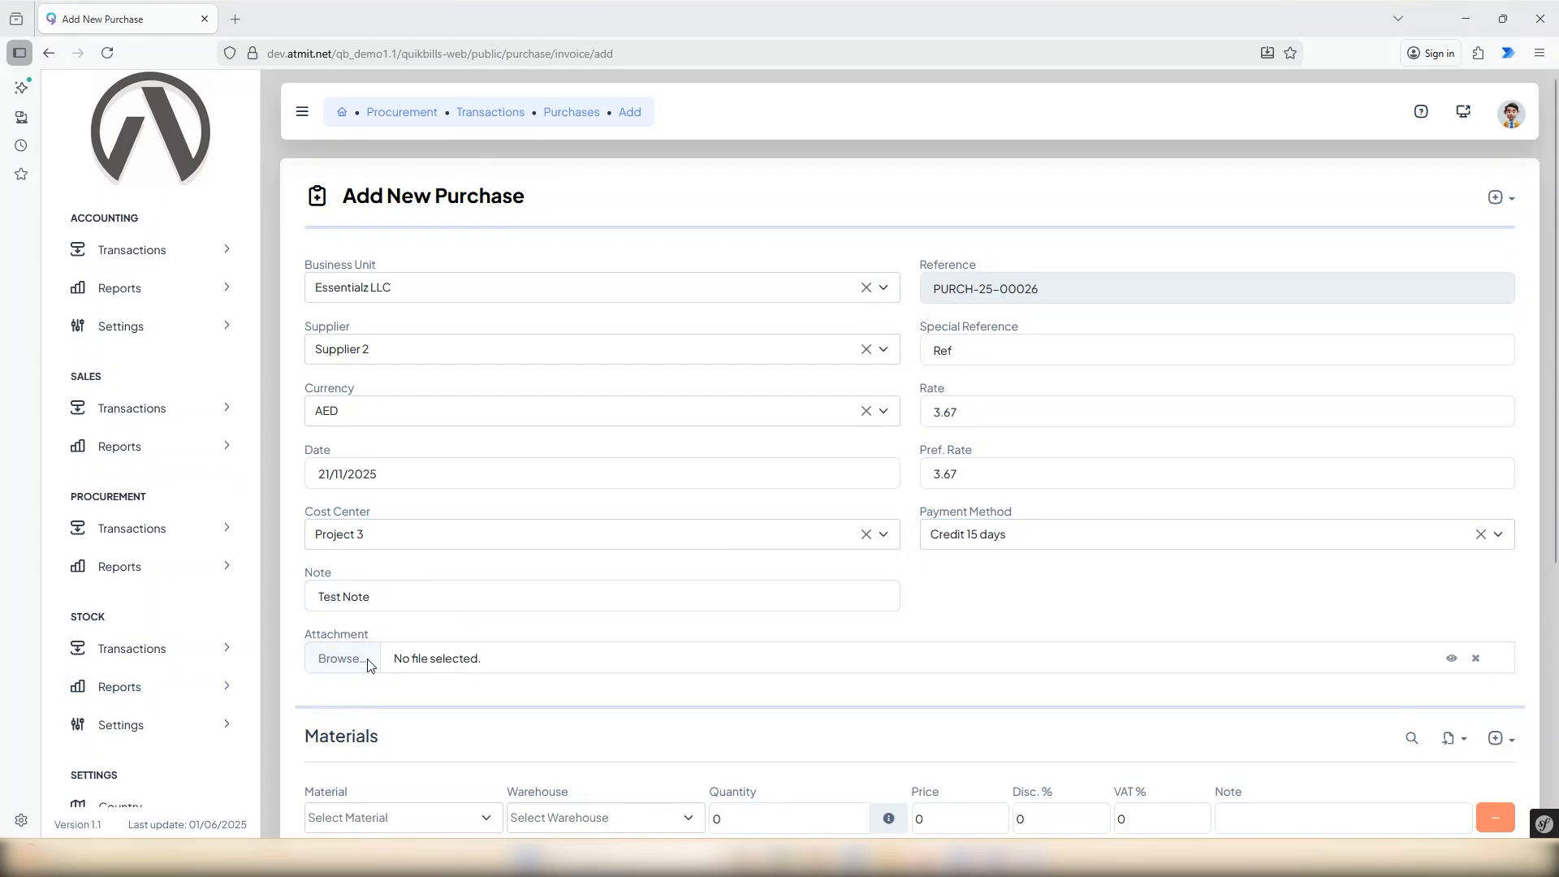
left_click(552, 219)
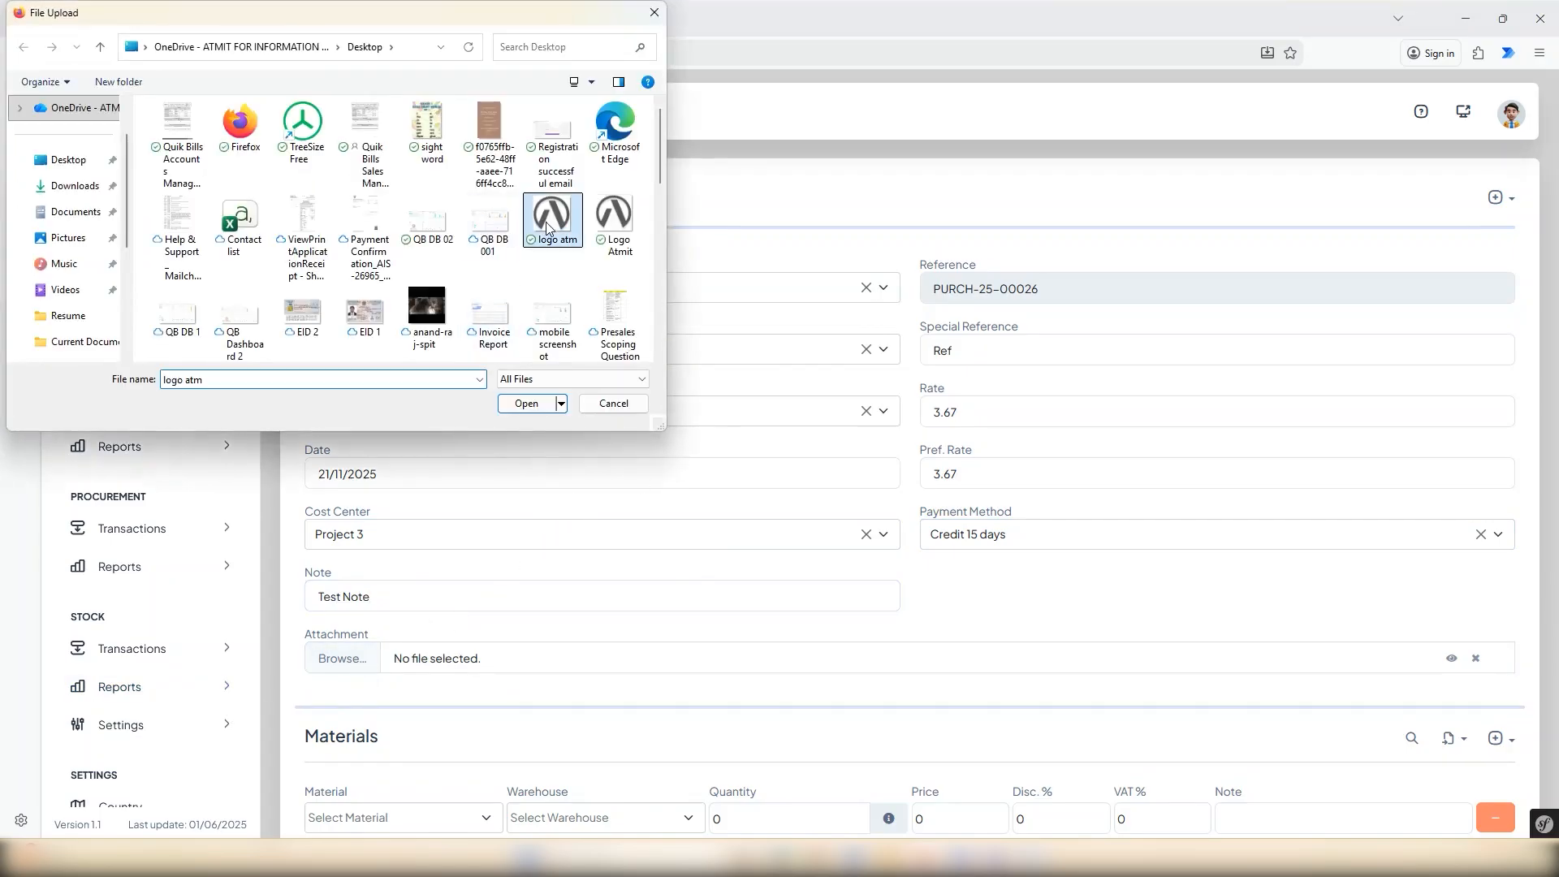
left_click(539, 411)
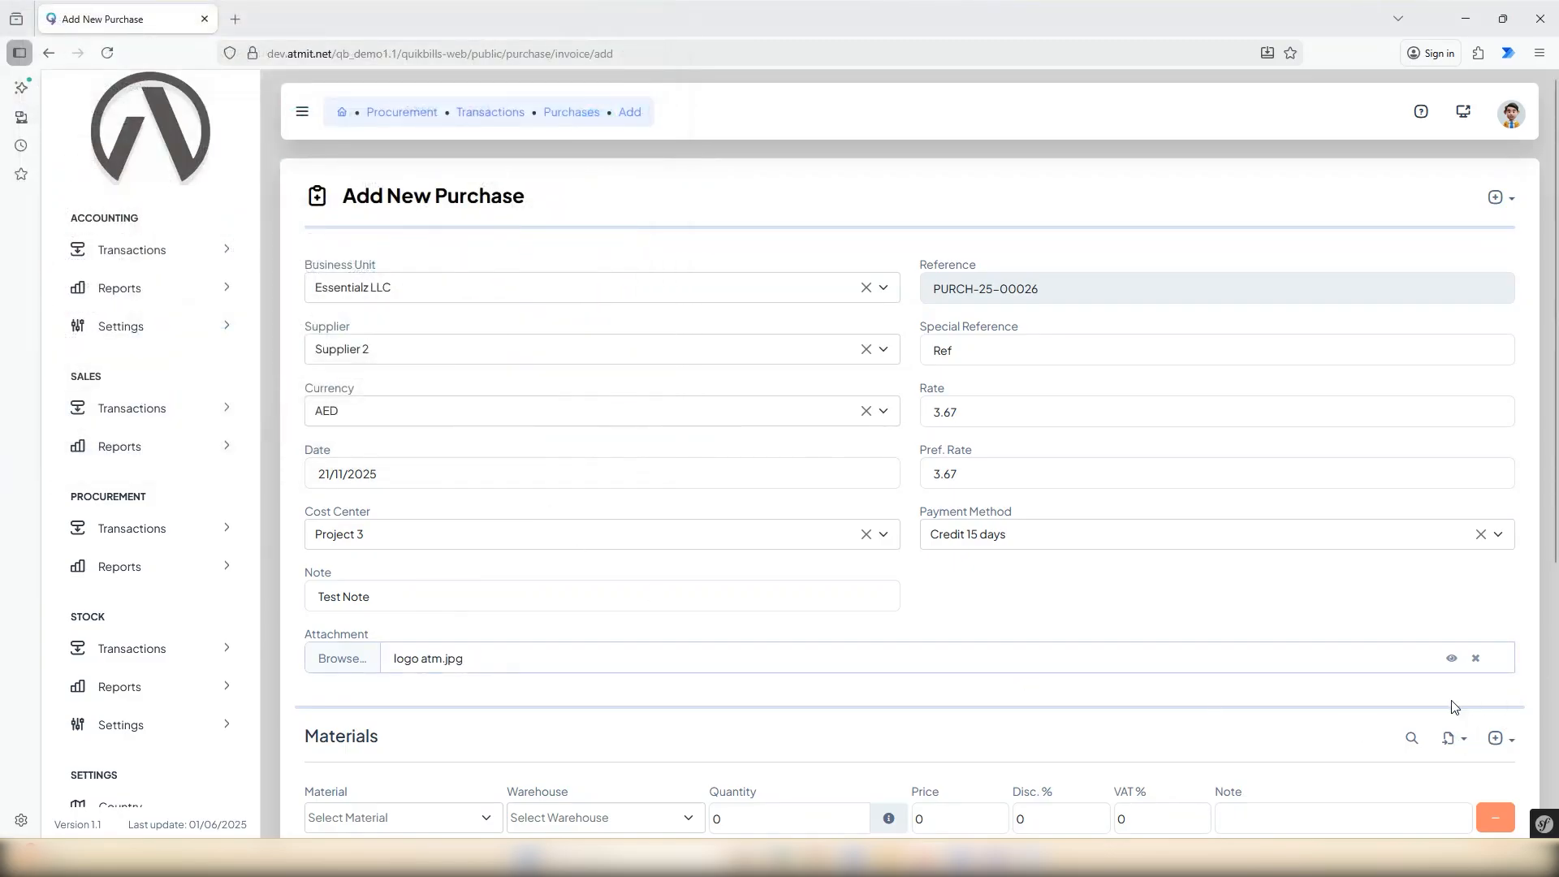
Select Compressor as the material in the first row and set its quantity to 25.
scroll(1385, 699, "down", 3)
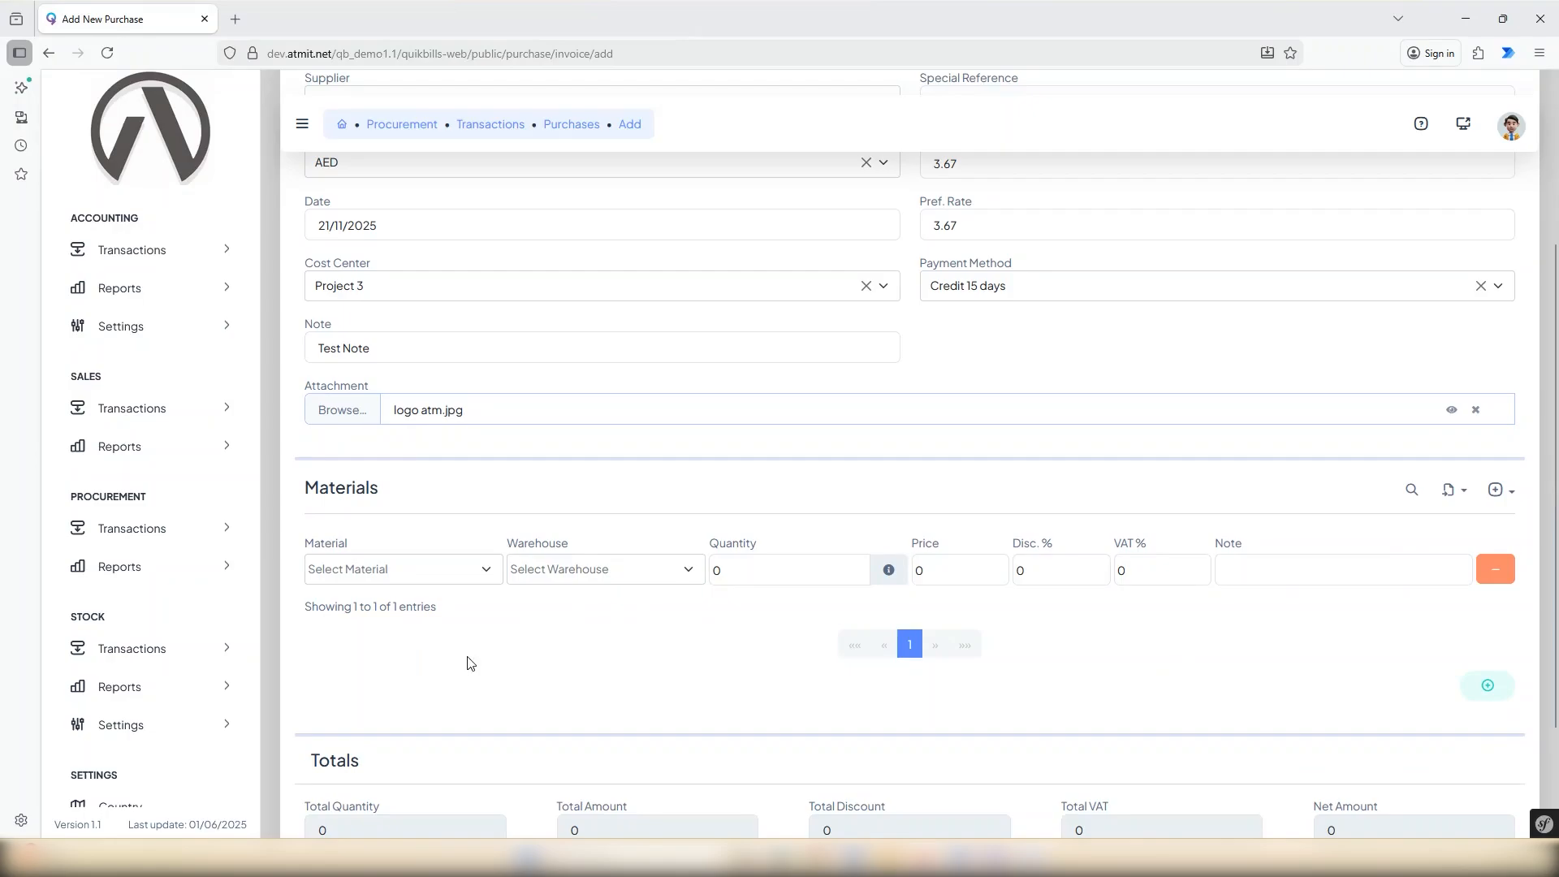
left_click(488, 575)
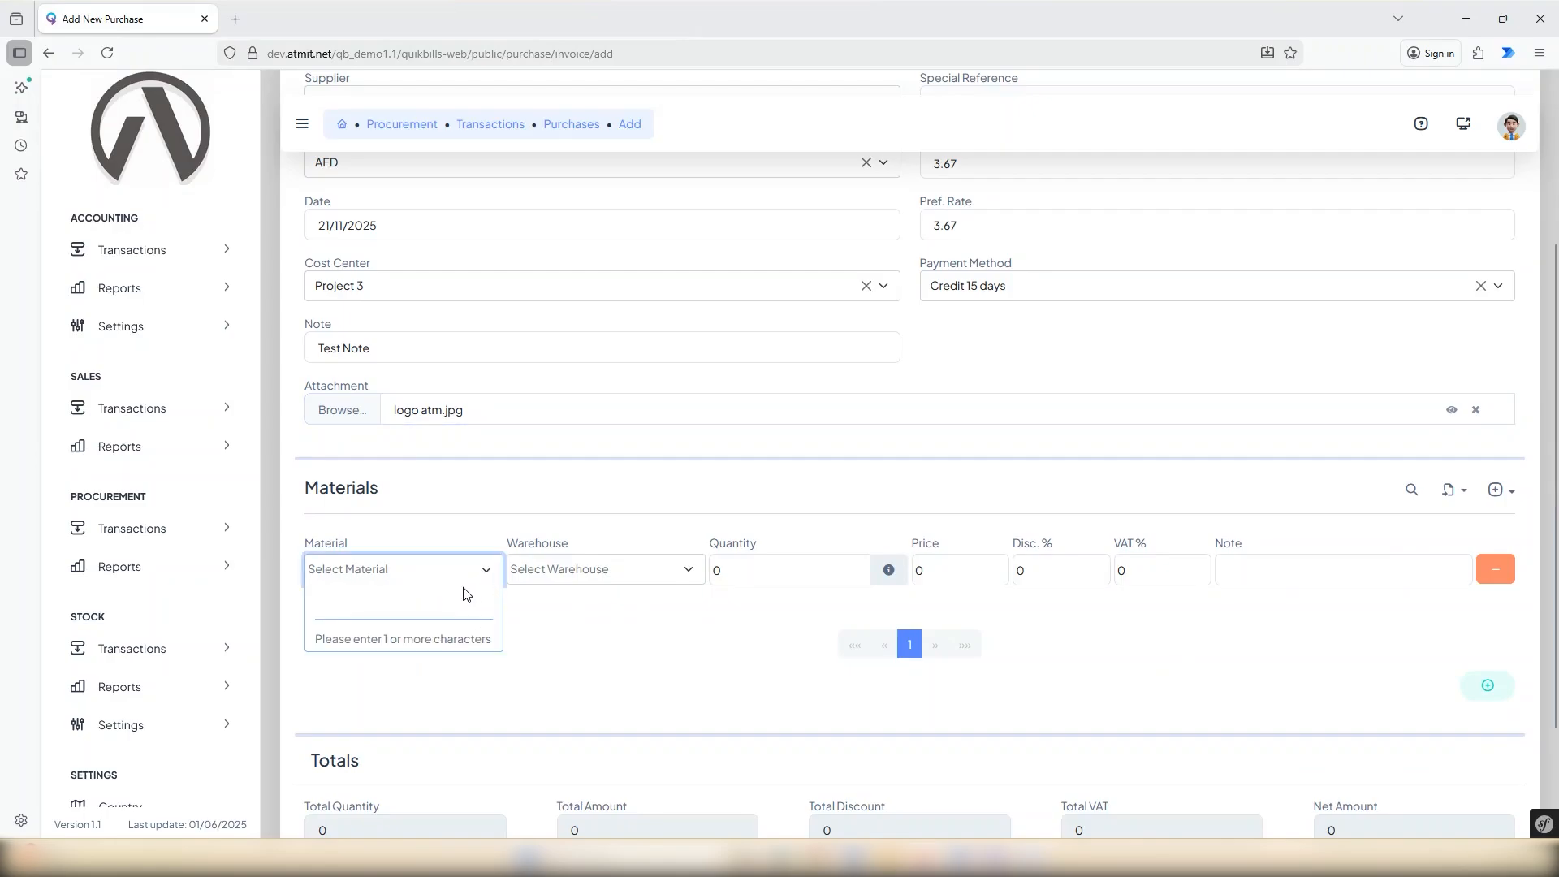
type("c")
scroll(339, 714, "down", 2)
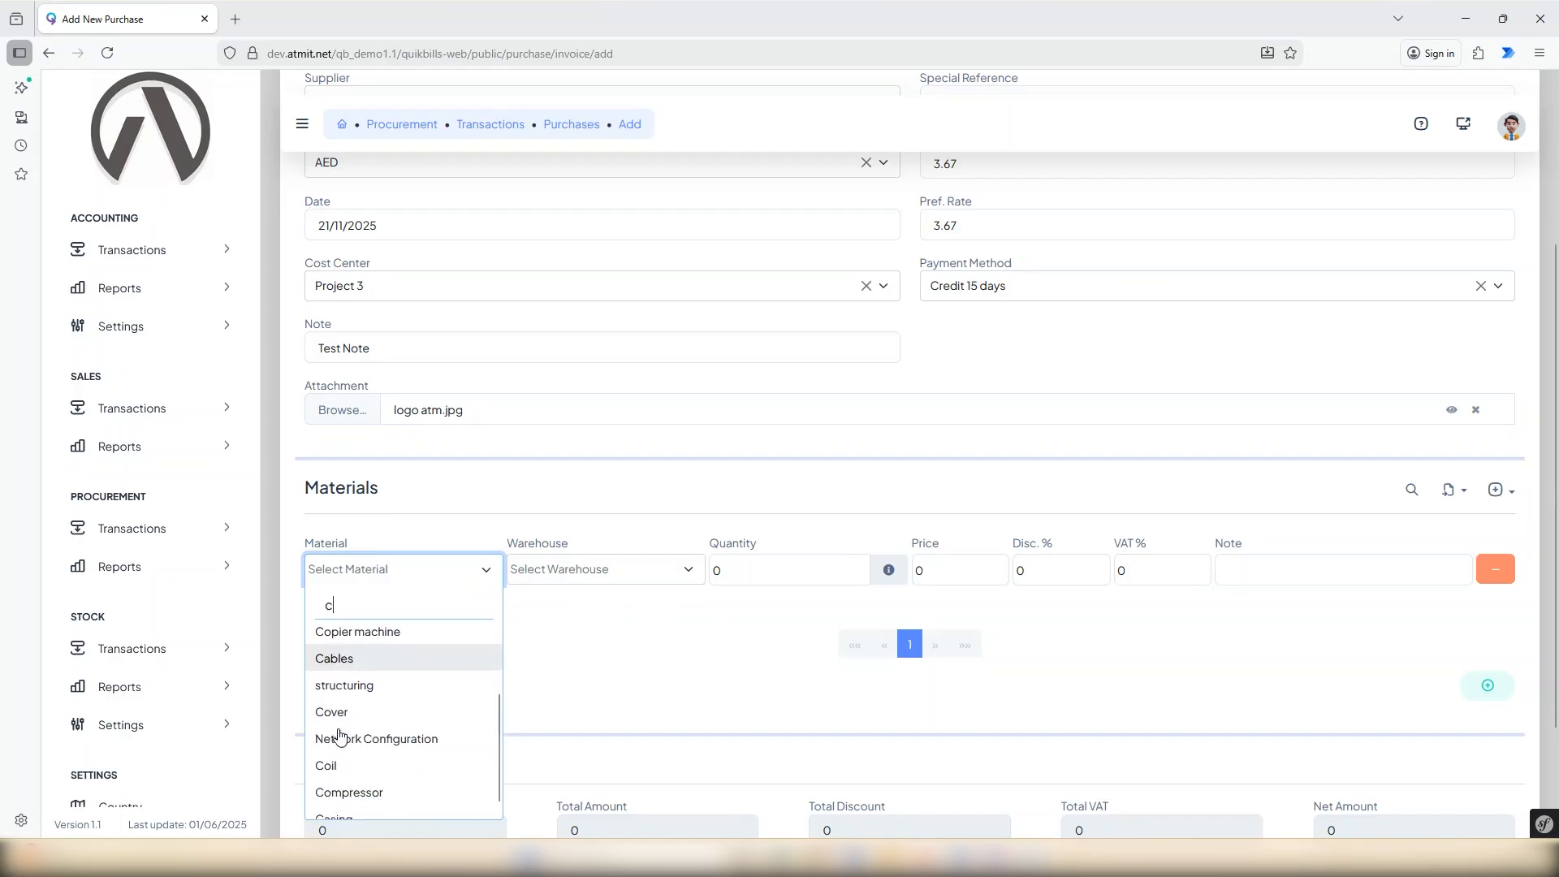
left_click(354, 790)
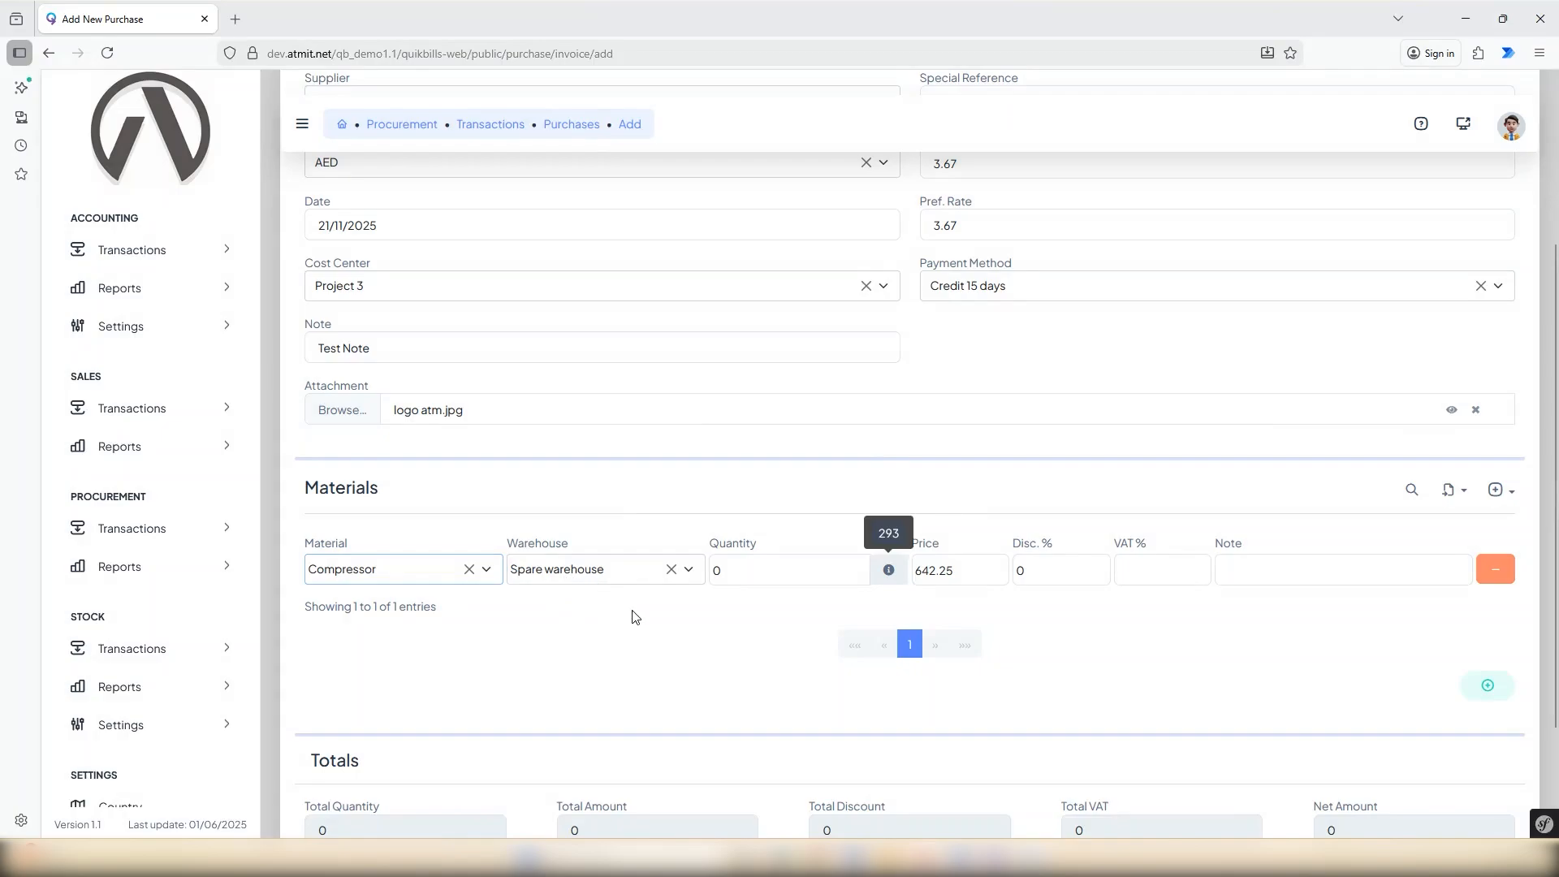
left_click_drag(759, 569, 715, 571)
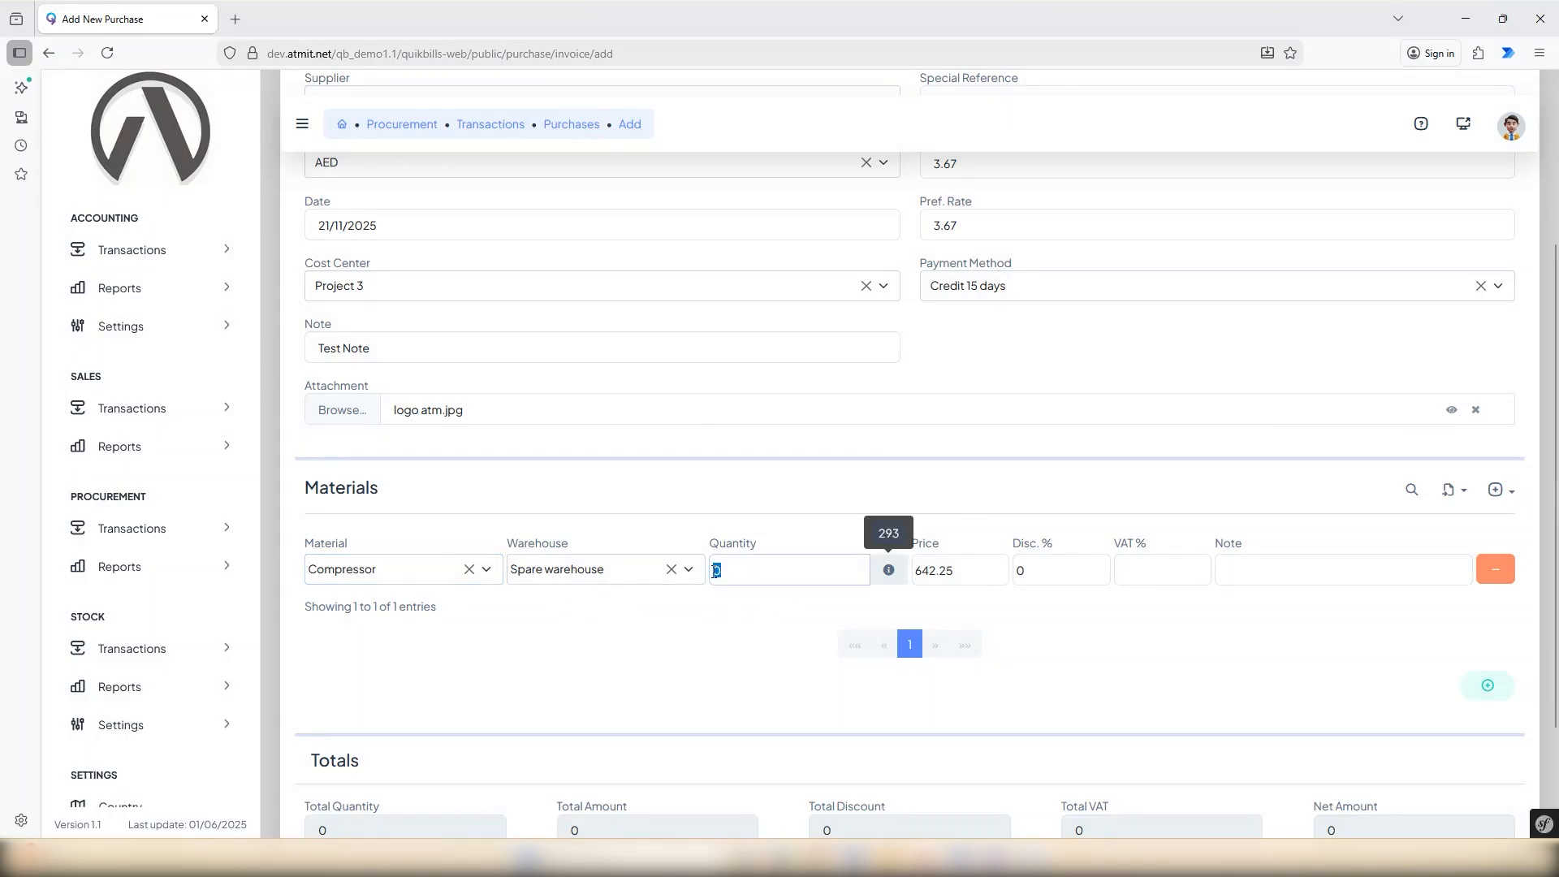
type("25")
Give the Compressor row a 2% discount, 5% VAT and the note "Notes".
left_click_drag(1027, 569, 1015, 565)
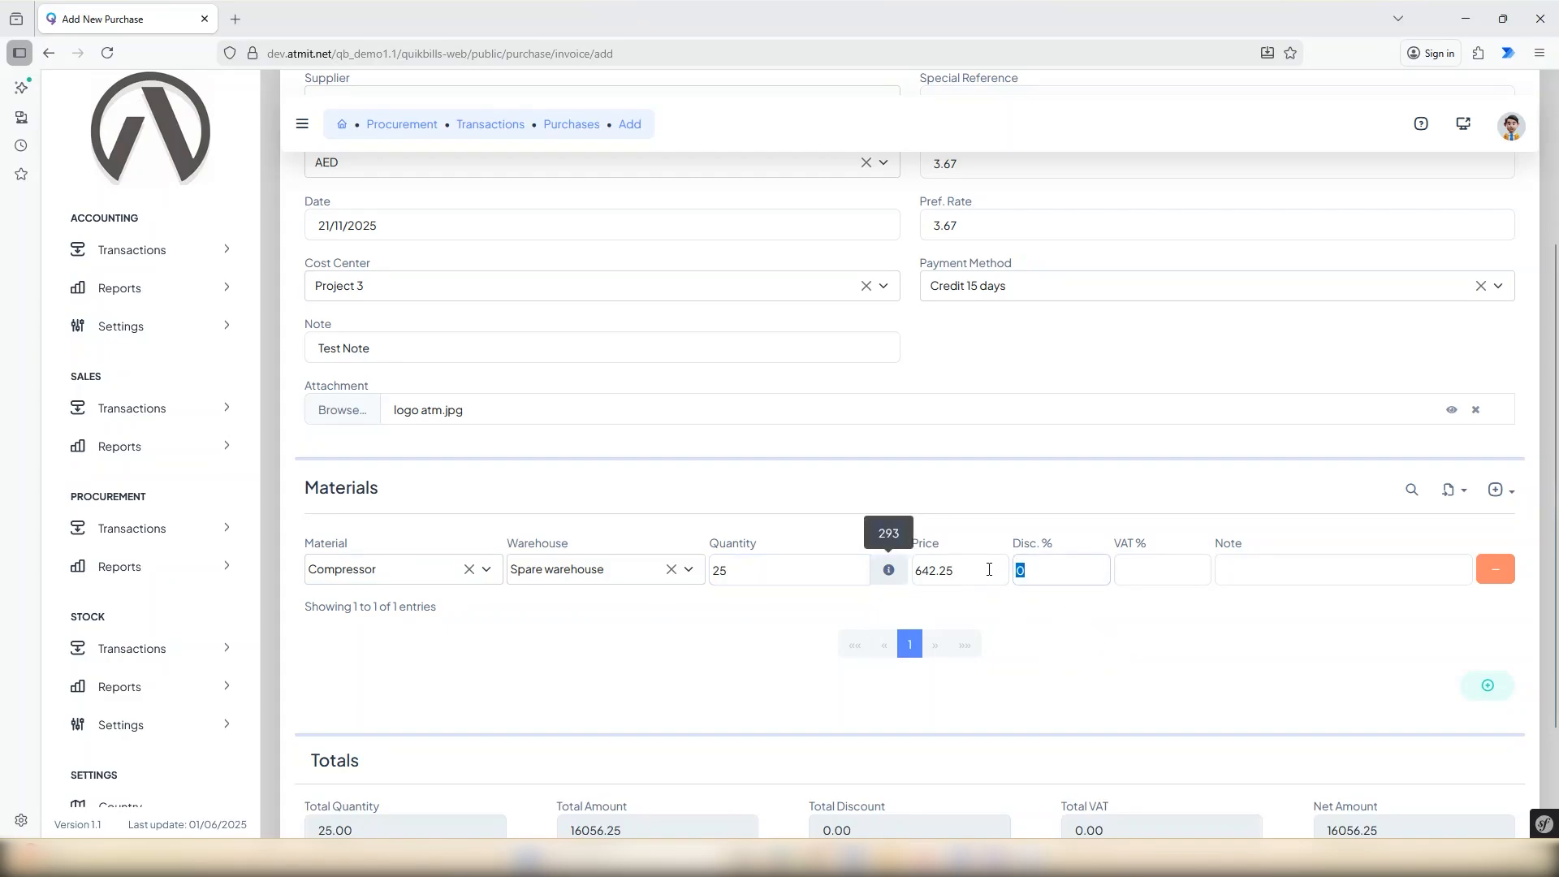
type("2")
left_click(1158, 569)
type("5")
left_click(1259, 572)
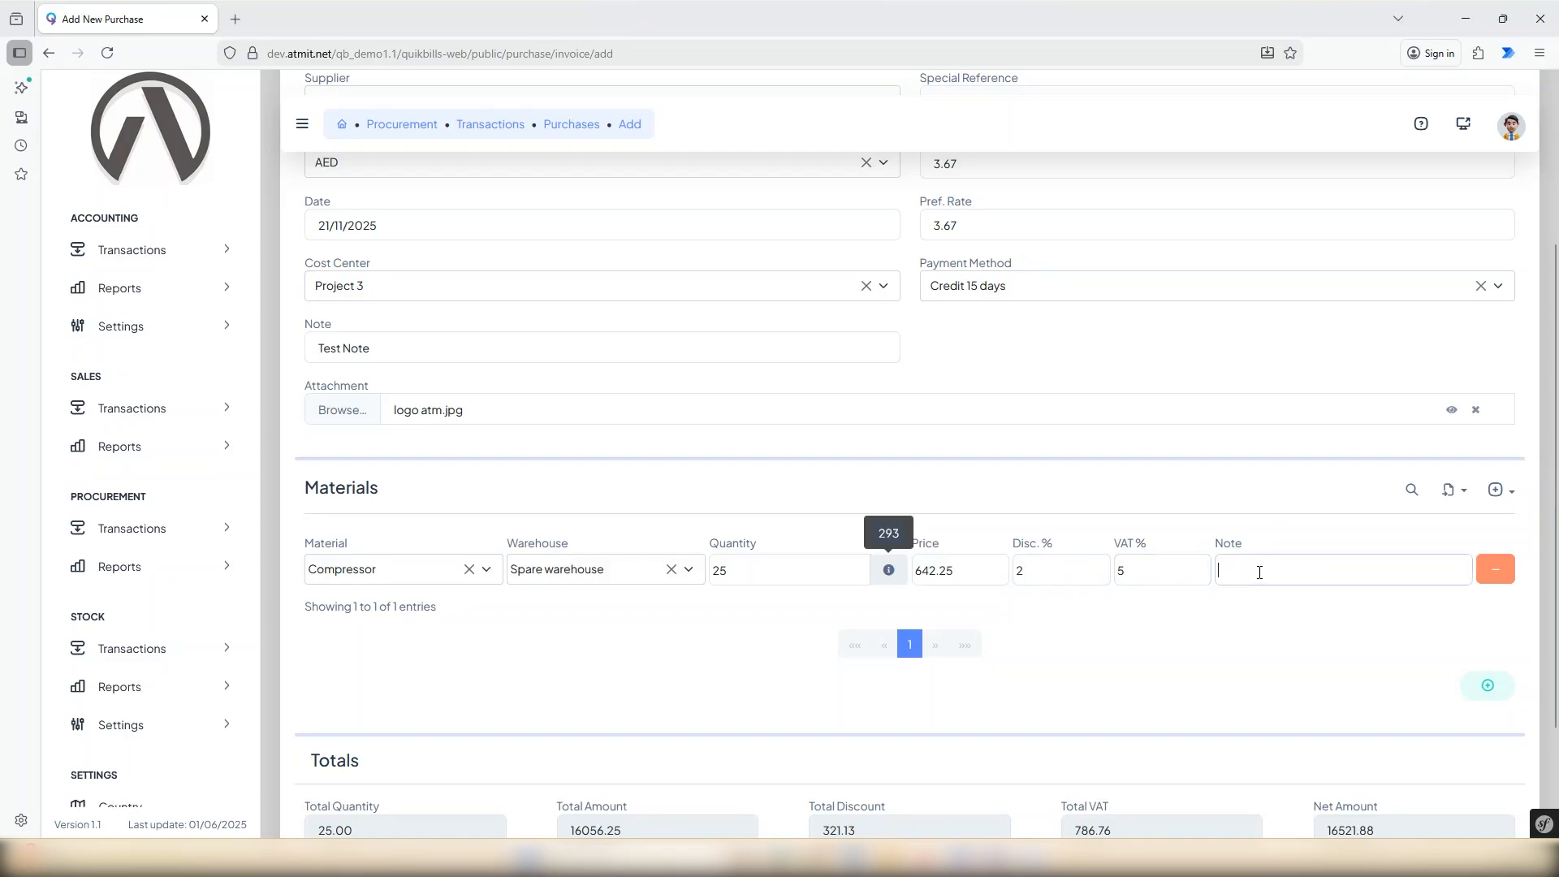
type("Notes")
left_click(1148, 637)
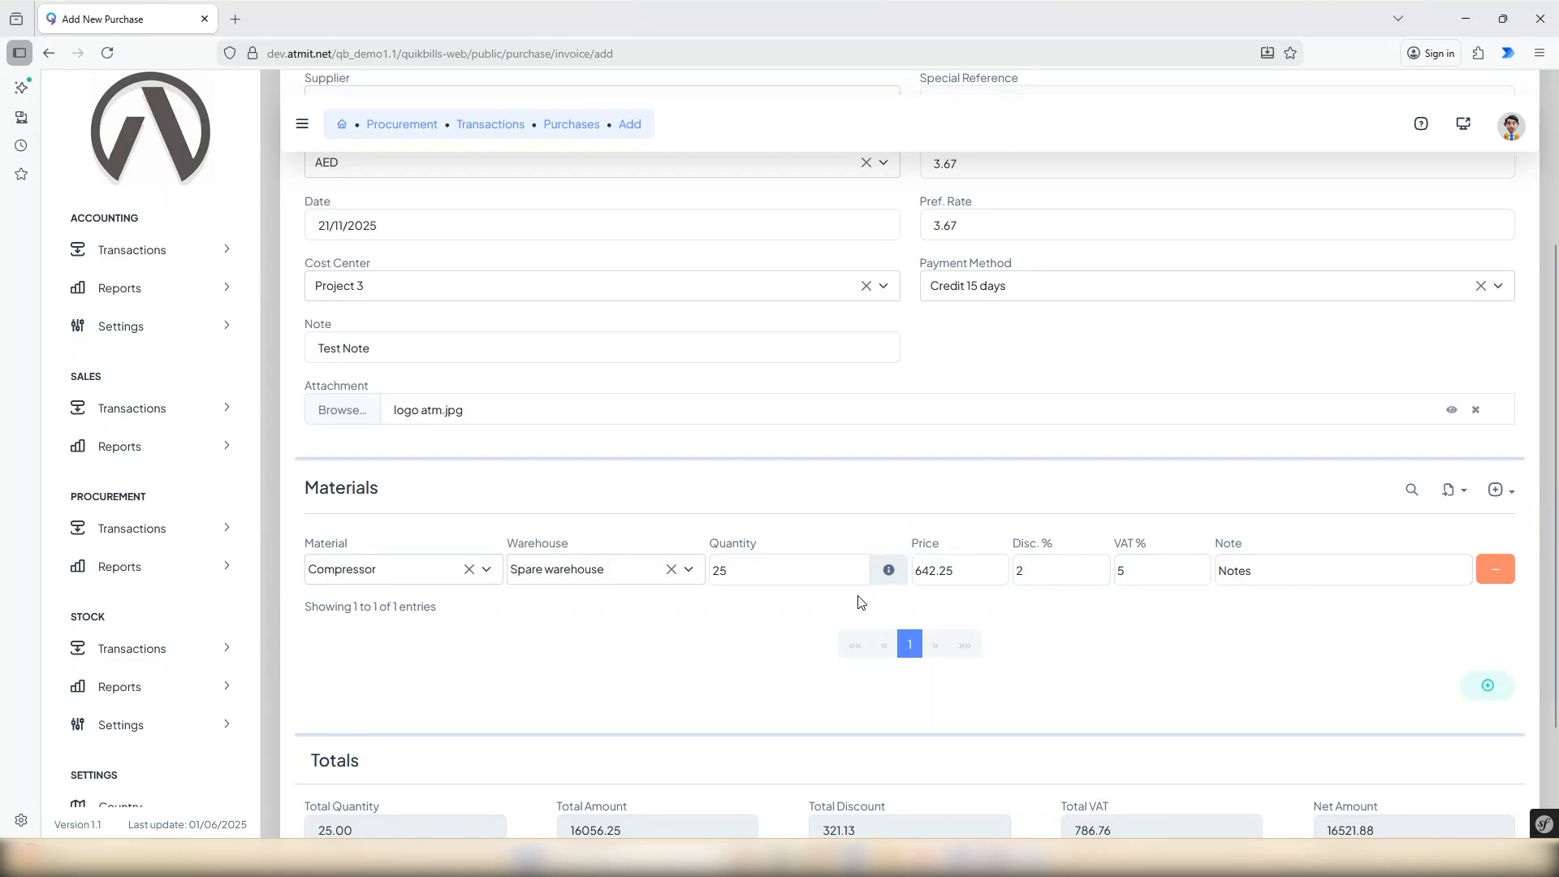
Add a second, empty material row and remove it again.
left_click(1489, 688)
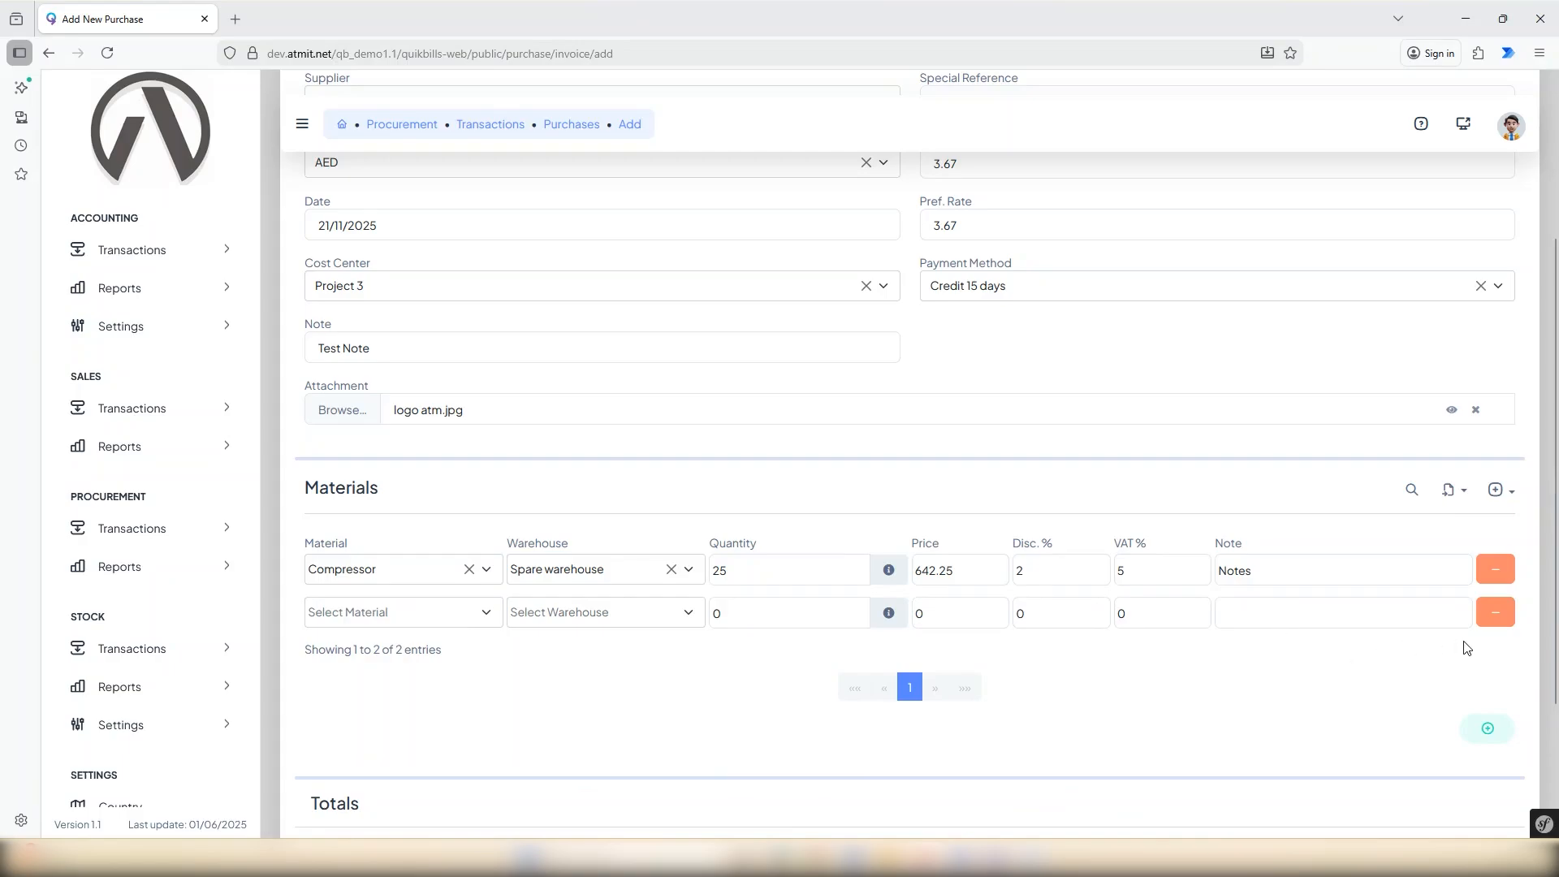
left_click(1500, 622)
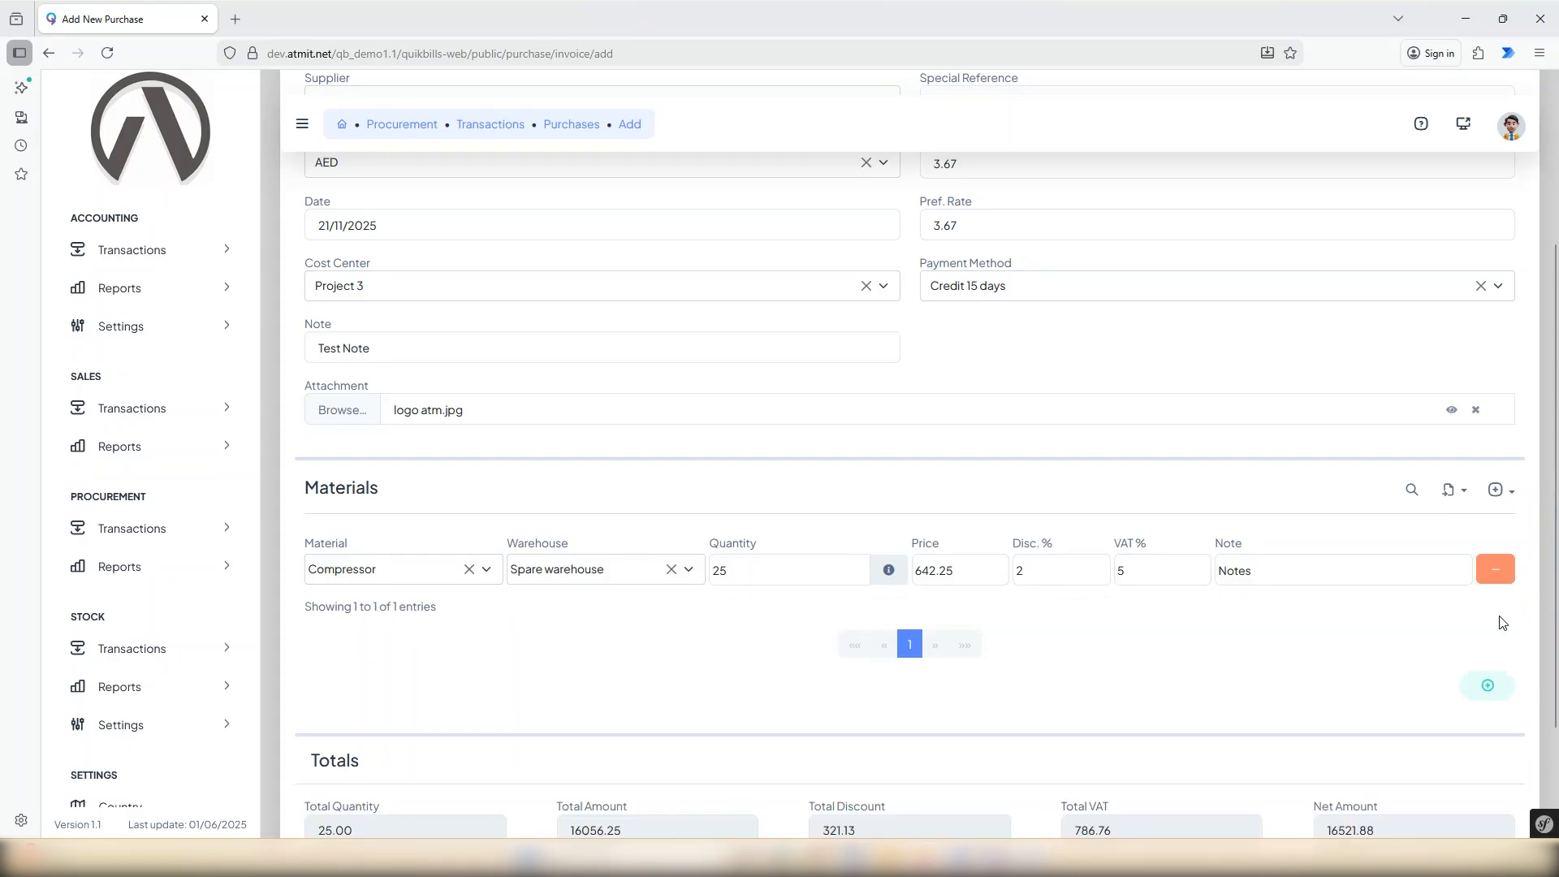
Examine the options for creating and importing materials, and the totals of the purchase.
left_click(1512, 495)
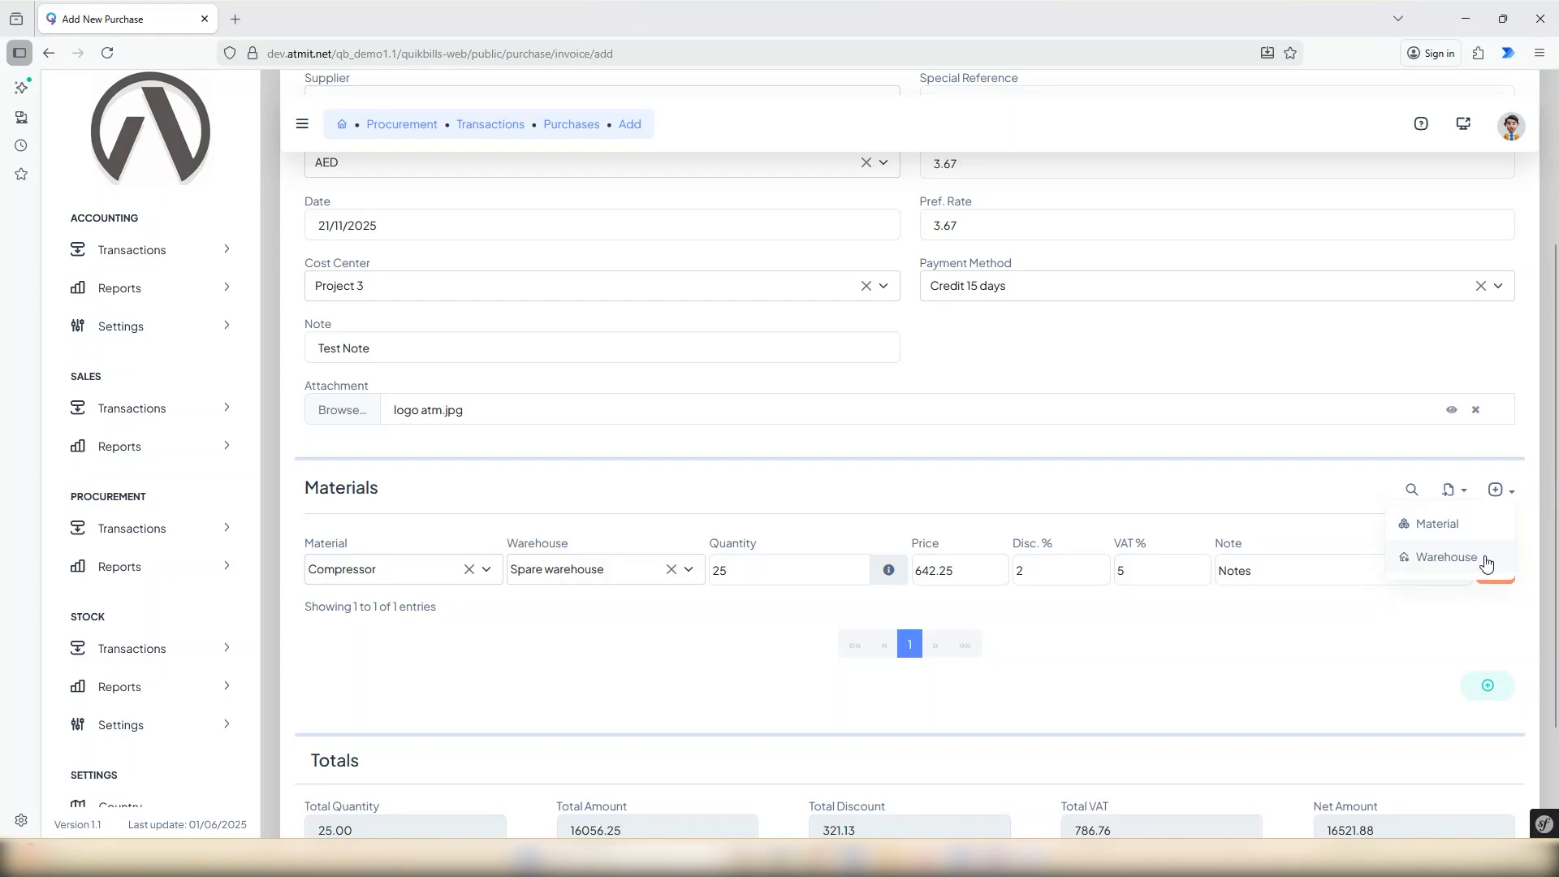
left_click(1458, 620)
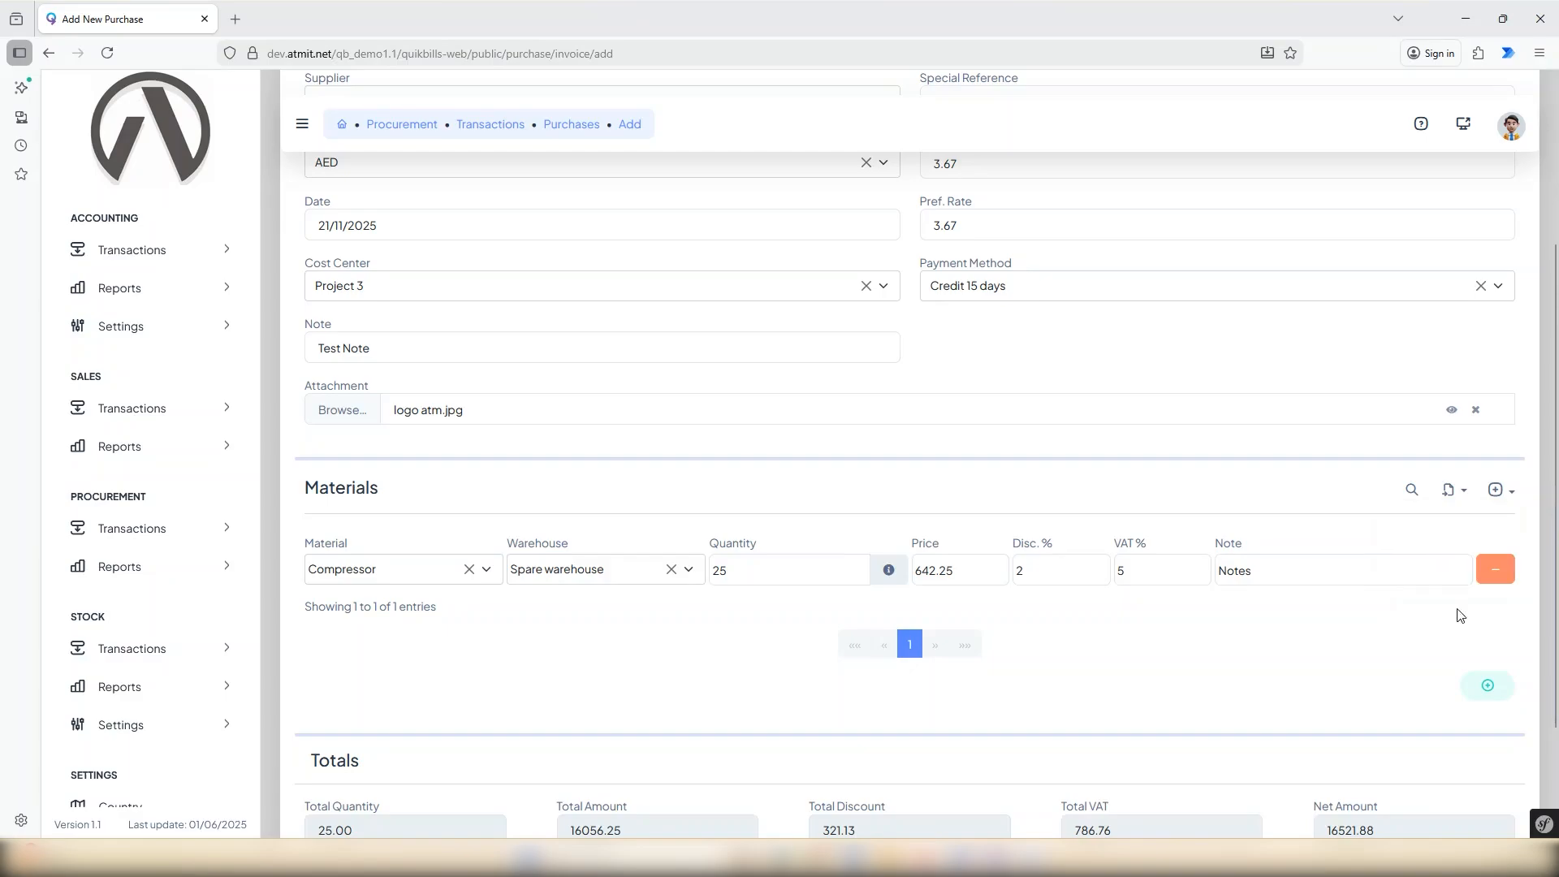
left_click(1458, 496)
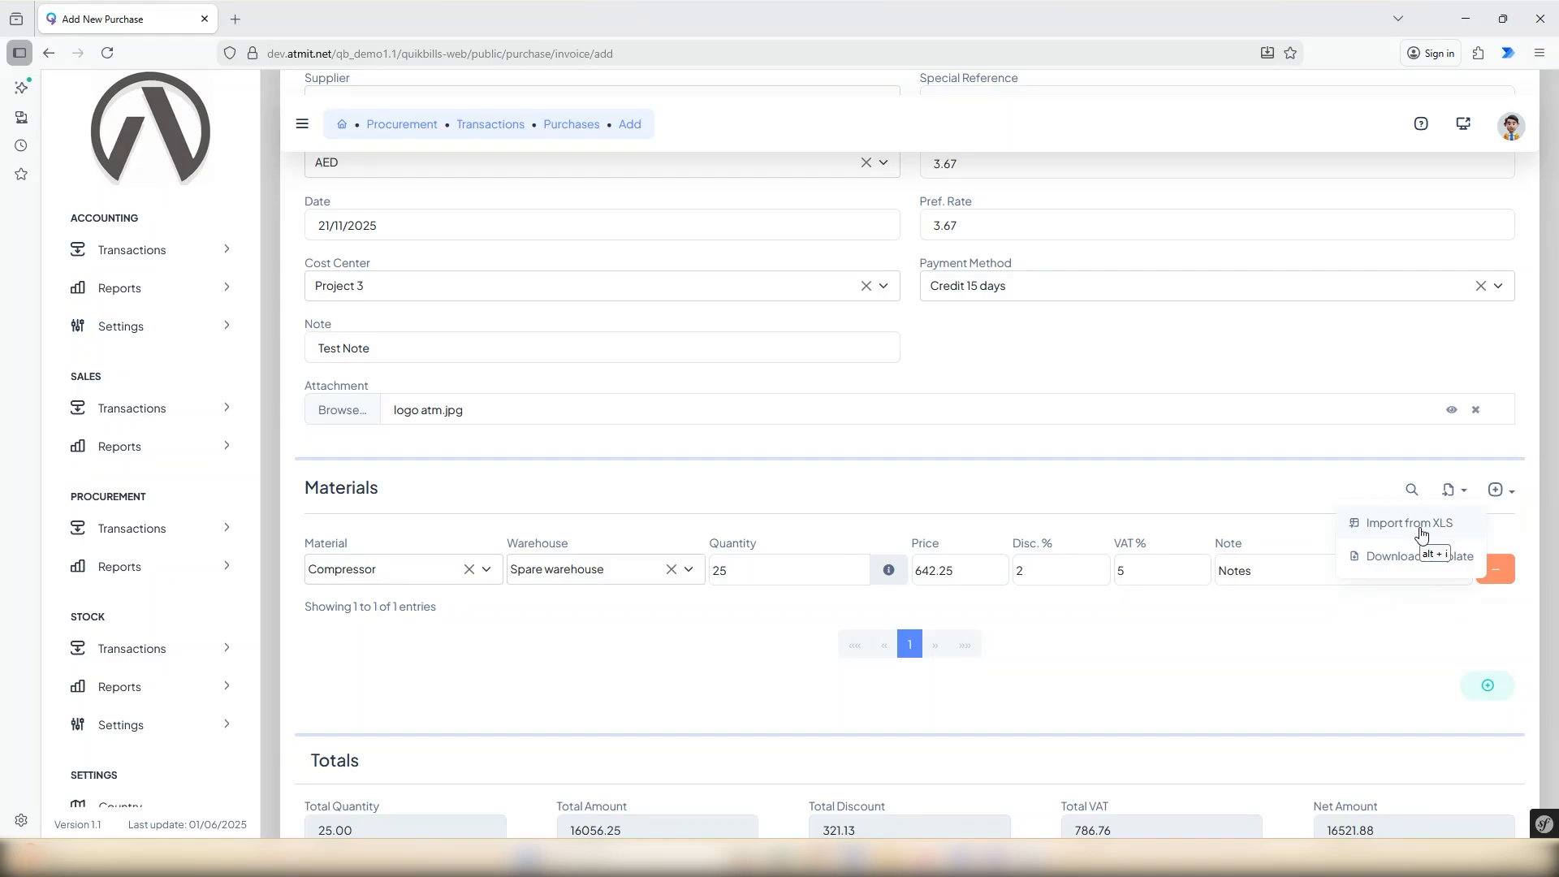
left_click(1400, 667)
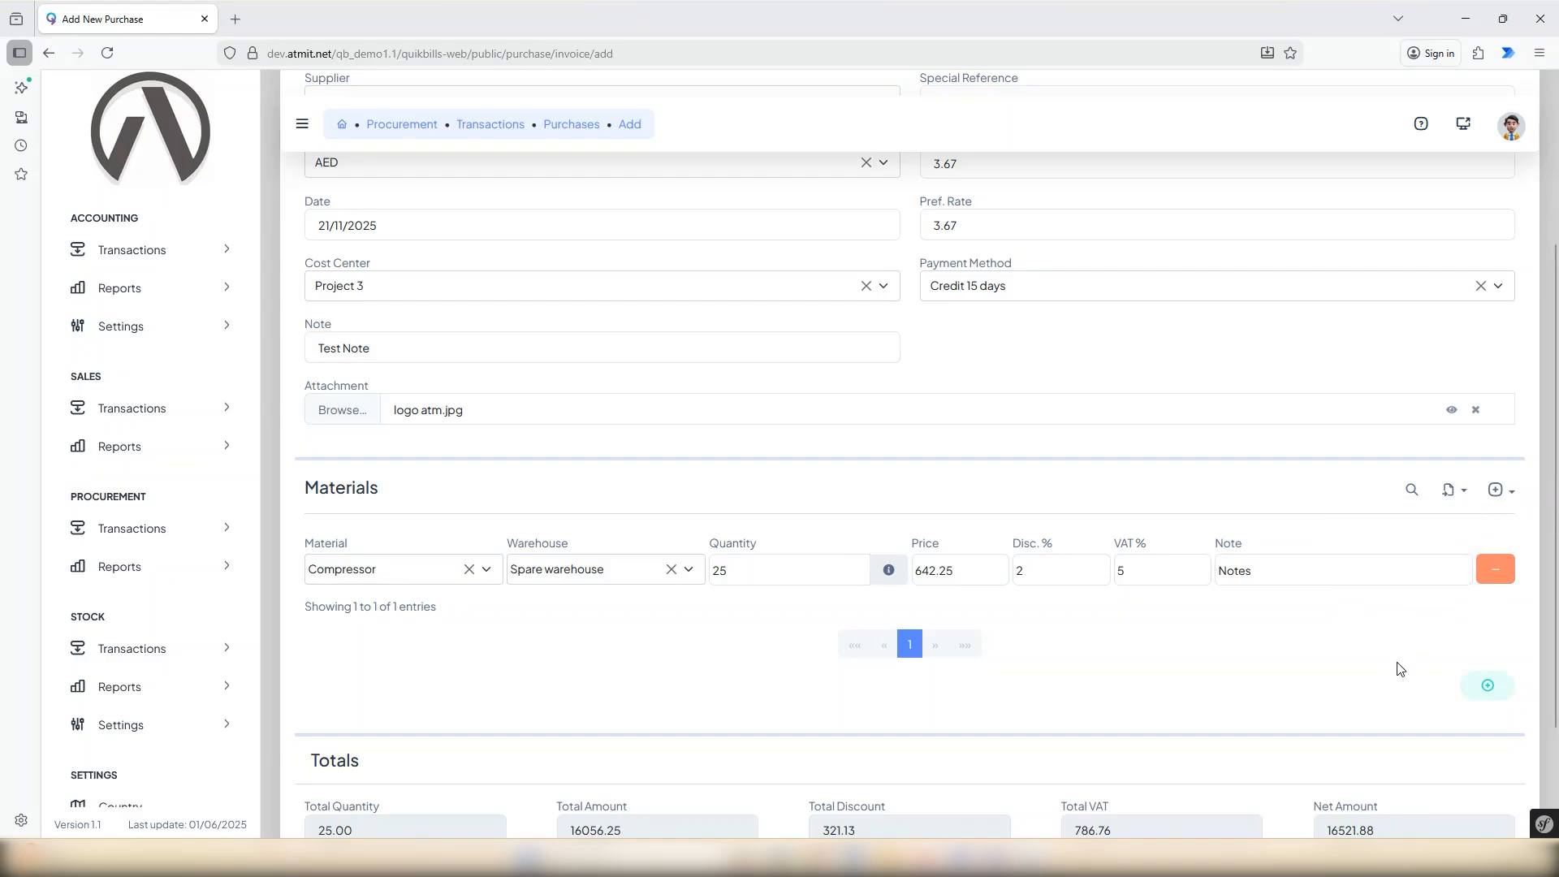
scroll(1402, 668, "down", 2)
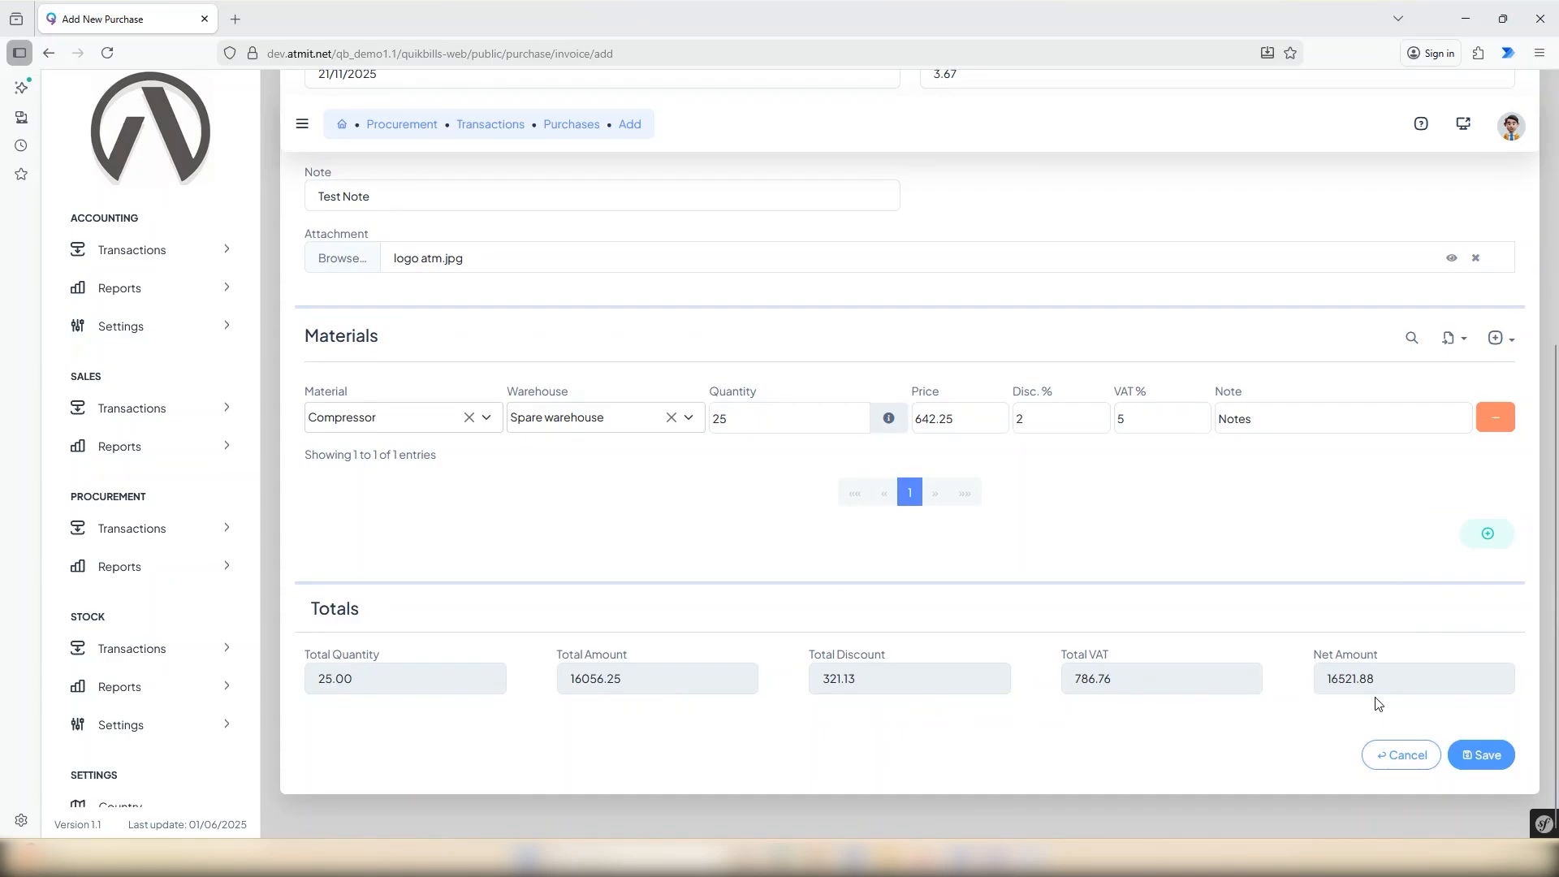
Save the new purchase and check its status in the purchases list.
left_click(1486, 755)
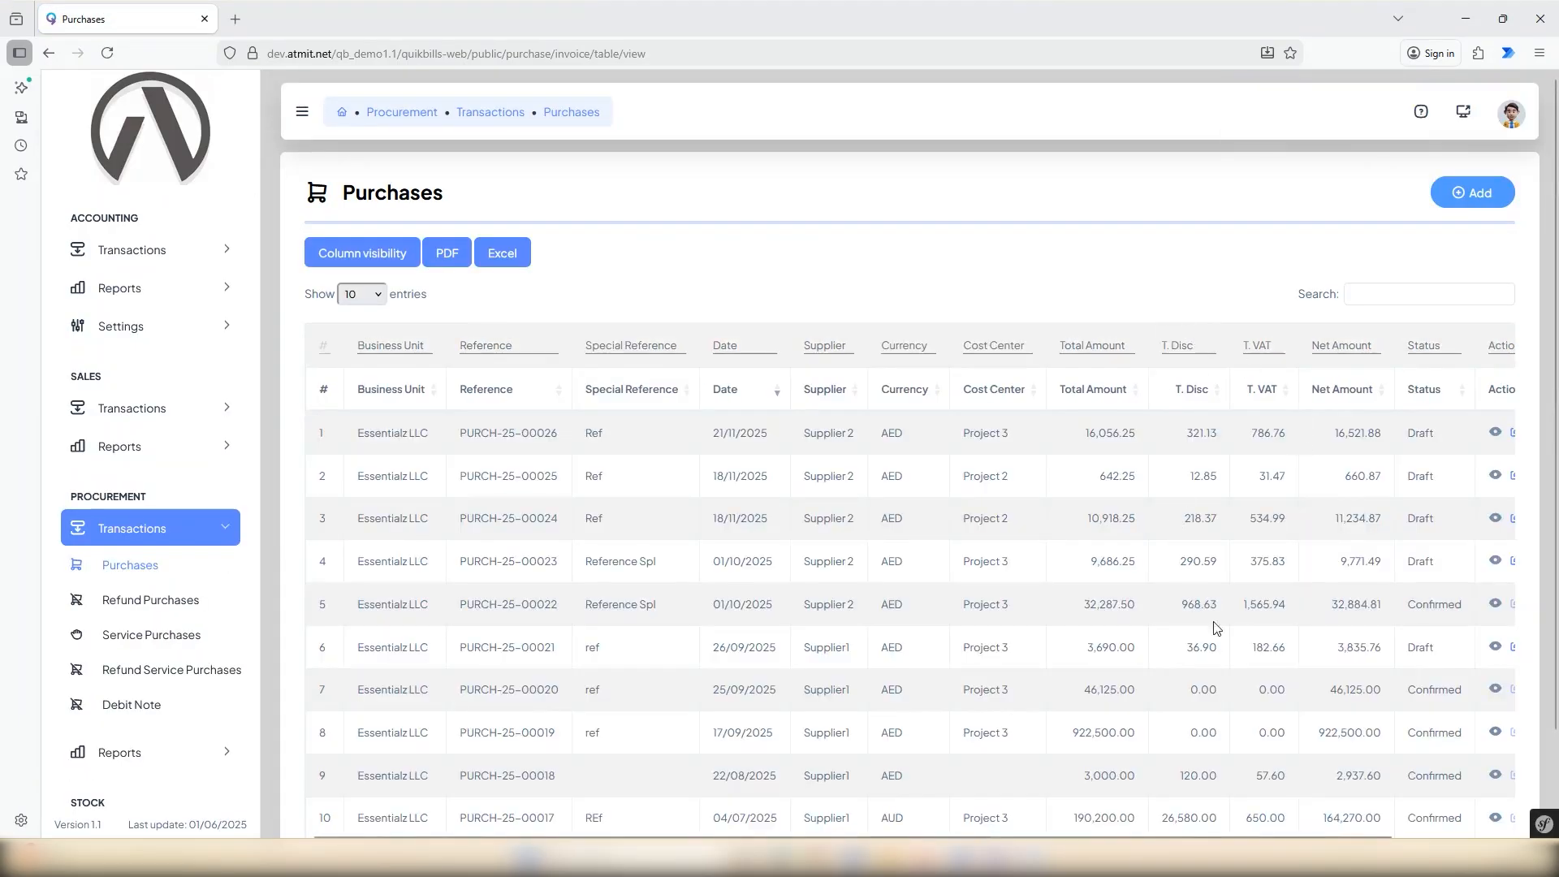
left_click_drag(1067, 836, 1181, 836)
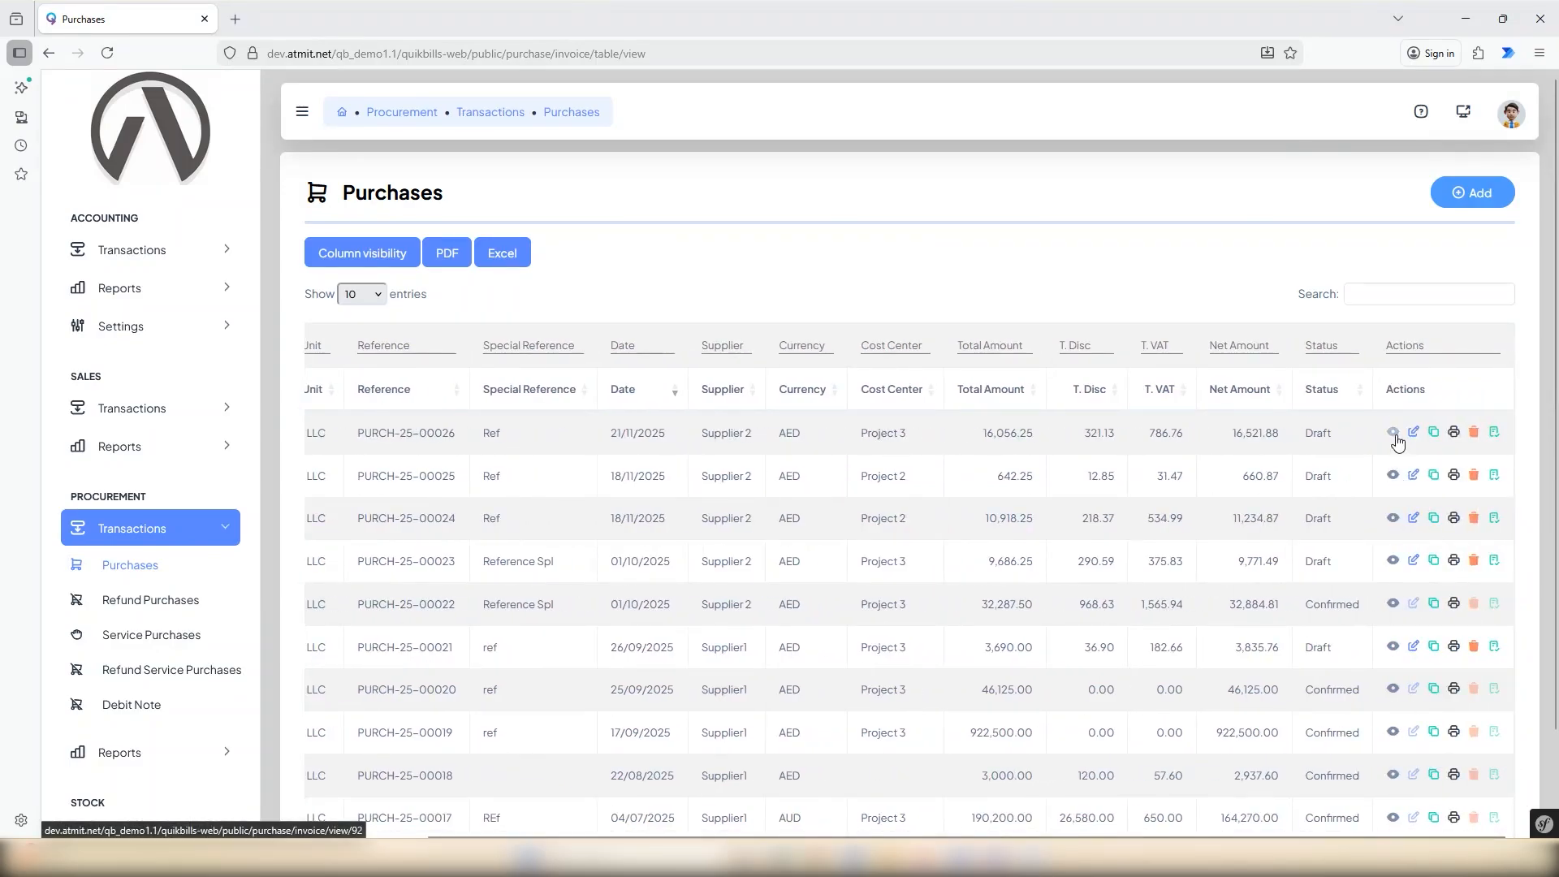
left_click_drag(1336, 435, 1302, 431)
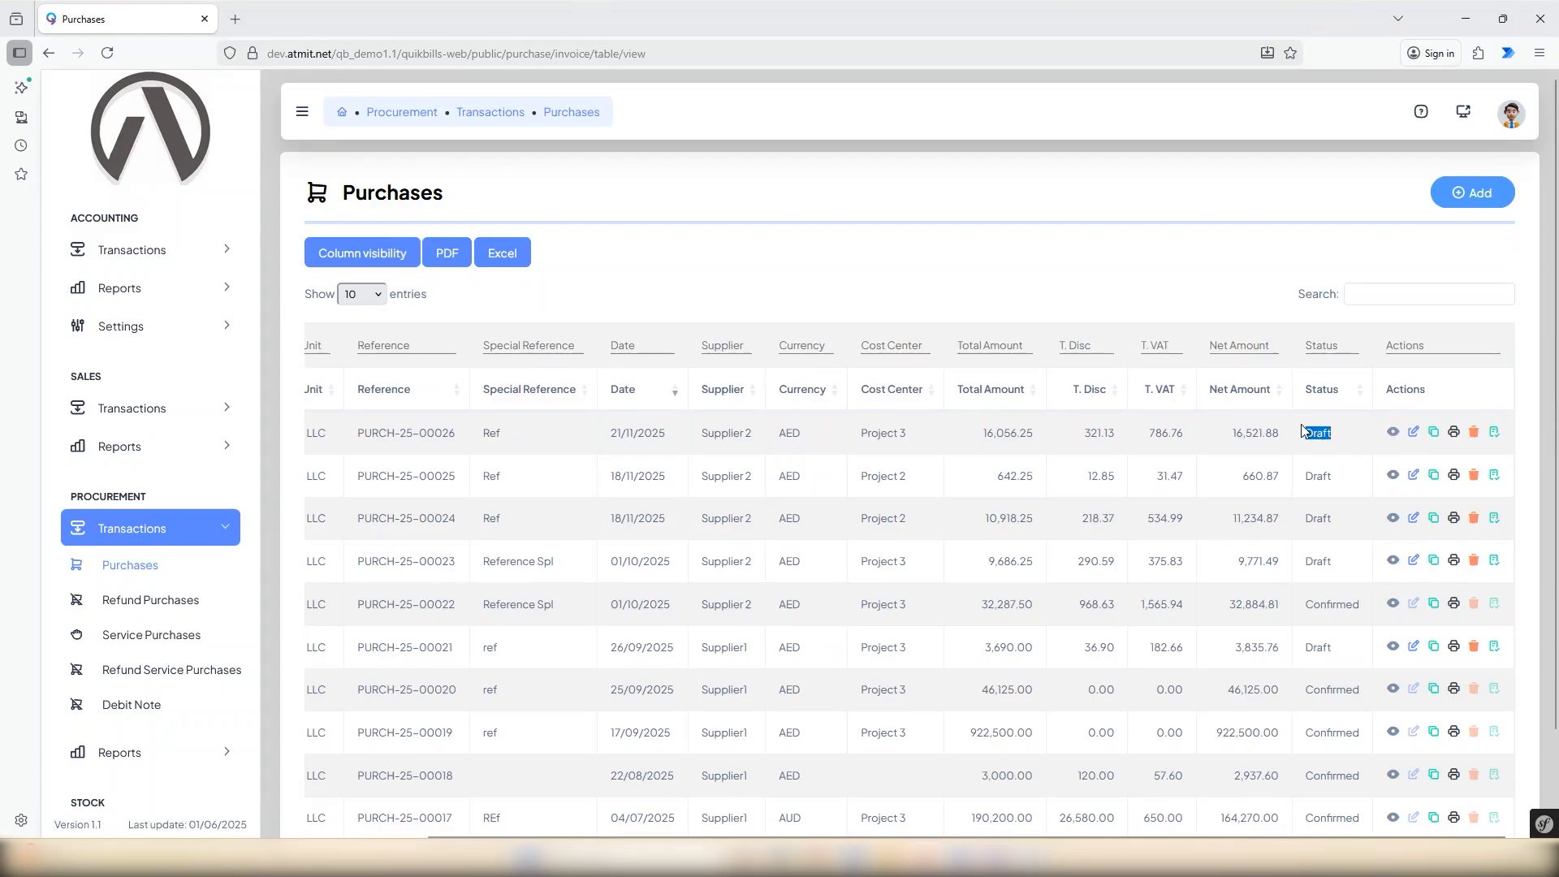
left_click(1349, 449)
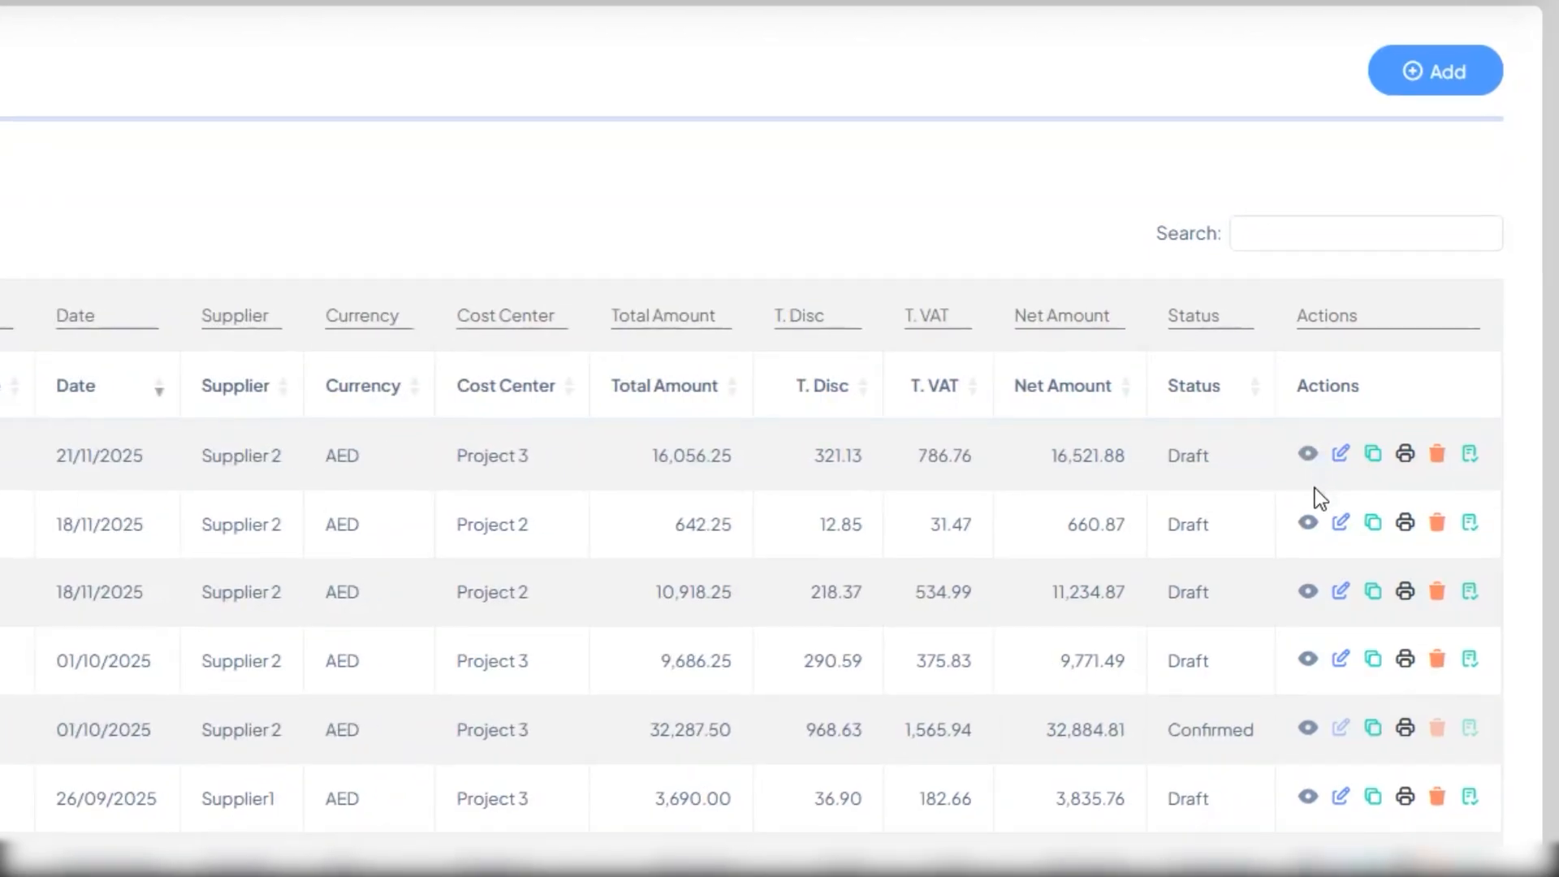
View the newly saved purchase, look through its details and close the view.
left_click(1312, 485)
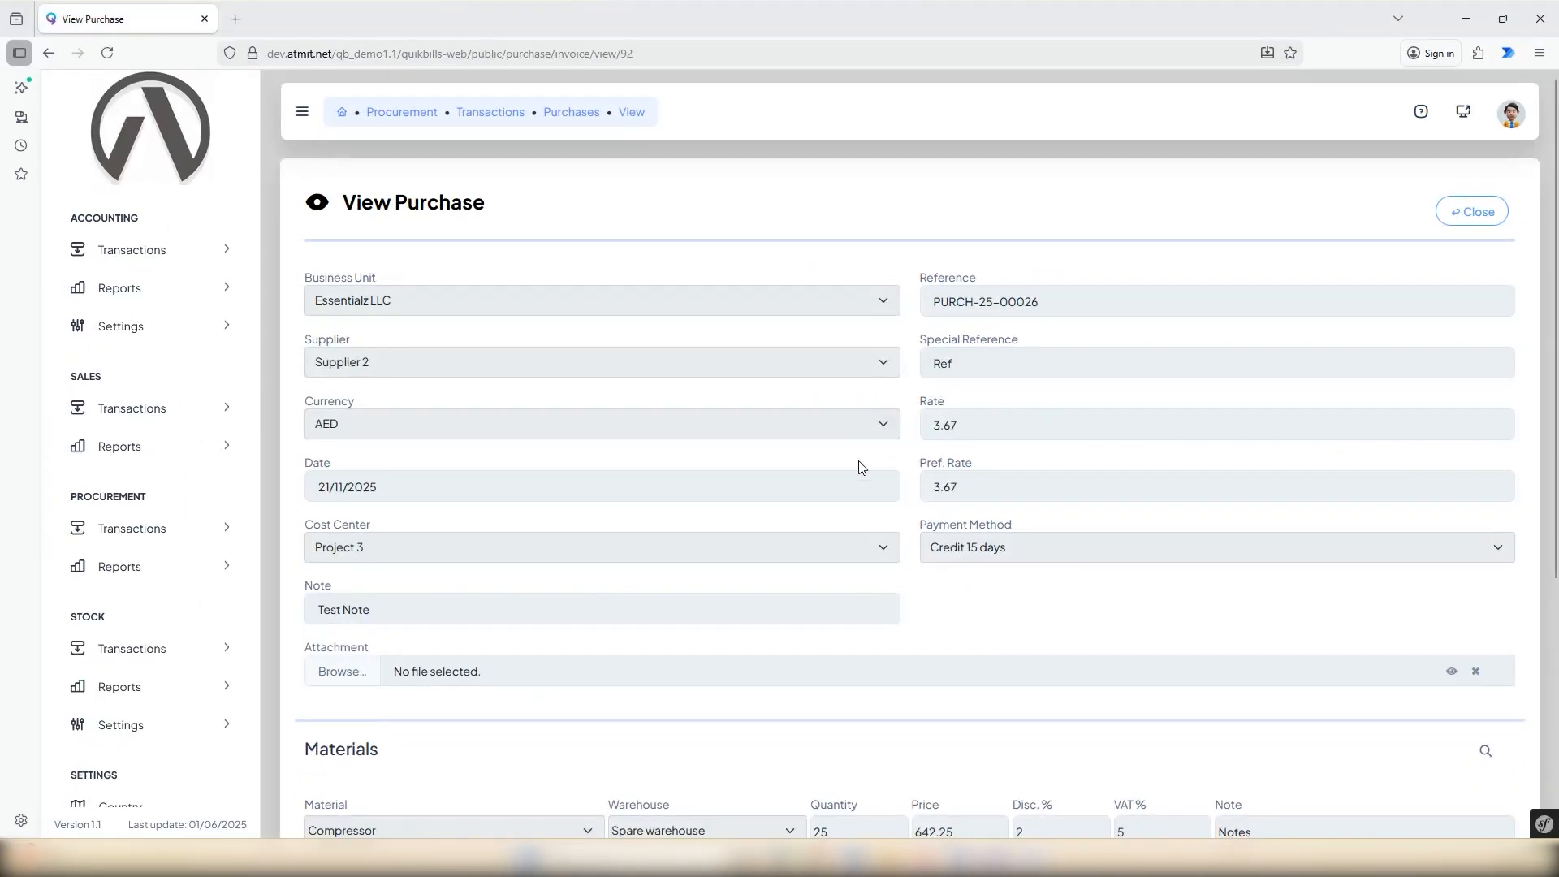
scroll(863, 467, "down", 3)
scroll(1056, 511, "up", 3)
left_click(1479, 214)
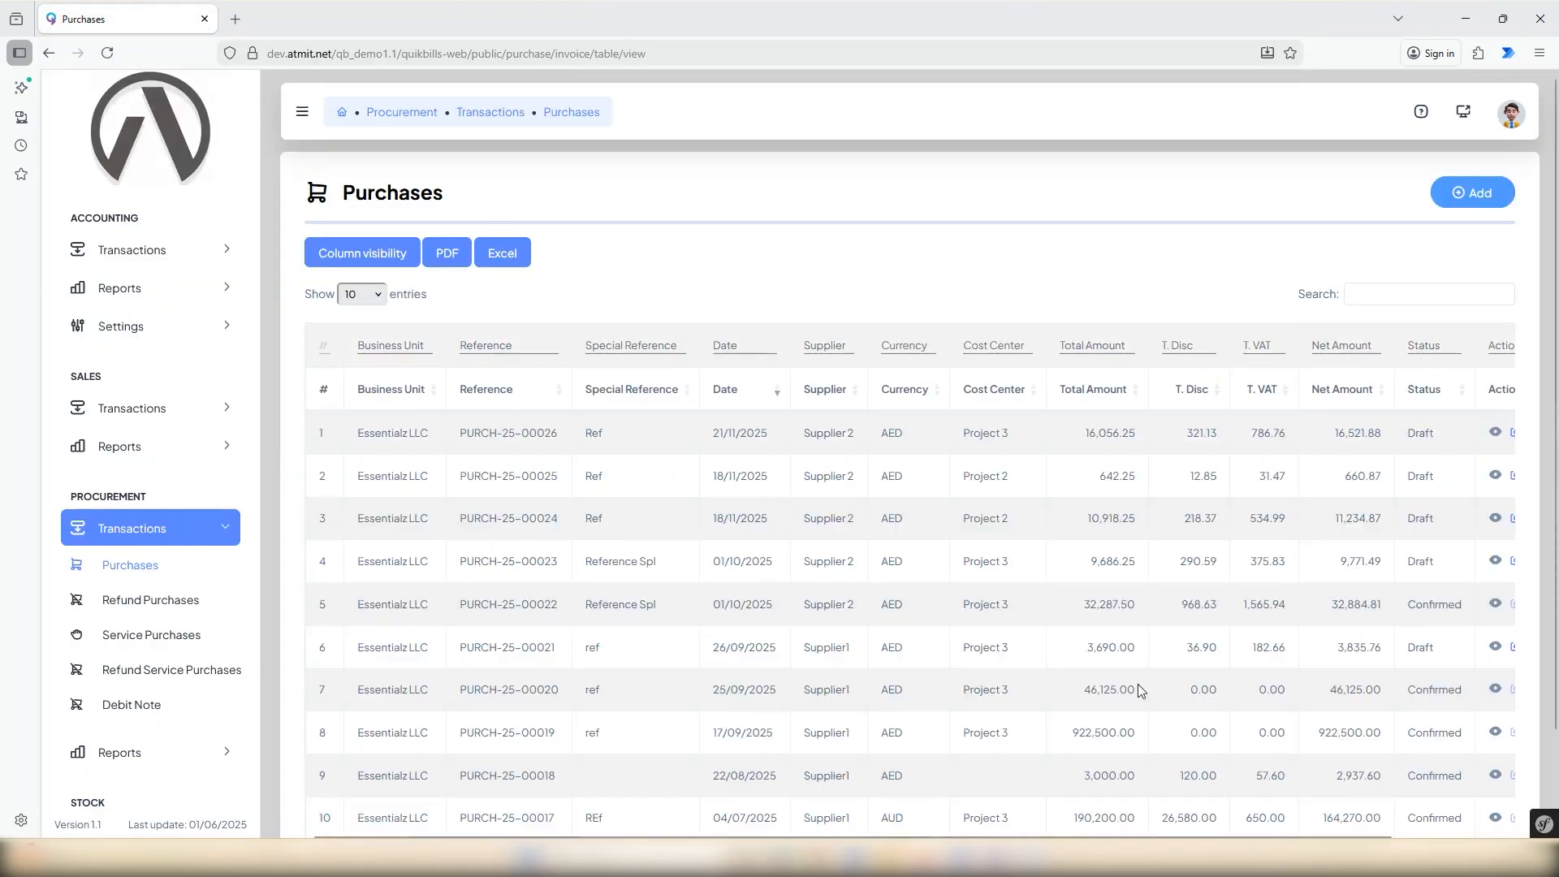
Edit the newest purchase, change its cost center to Project 2 and save it.
scroll(1174, 775, "down", 2)
scroll(1369, 755, "right", 3)
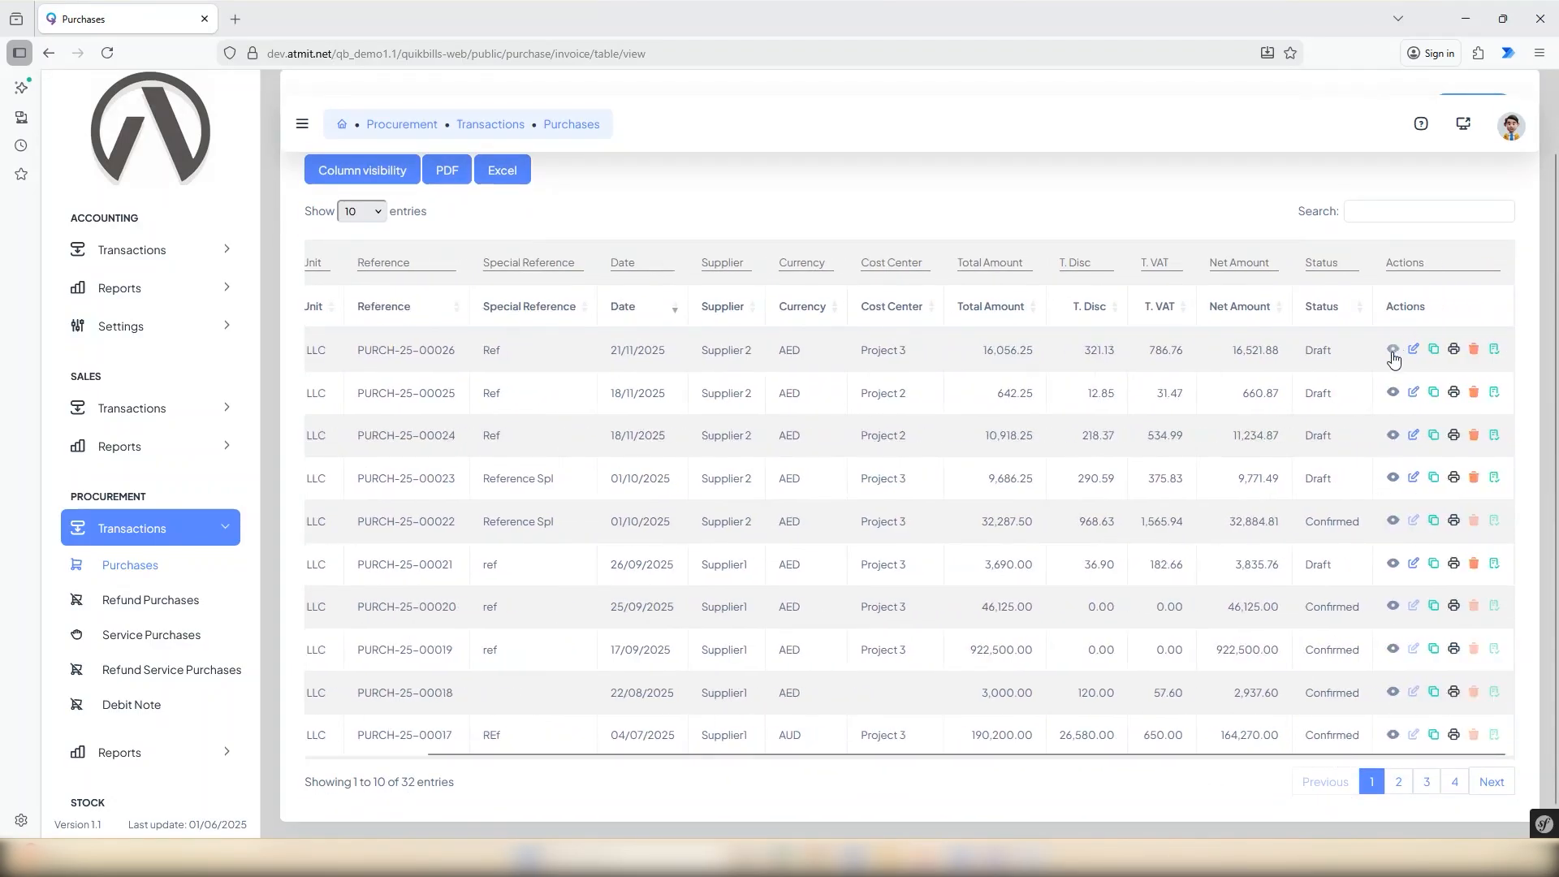
scroll(1393, 390, "up", 2)
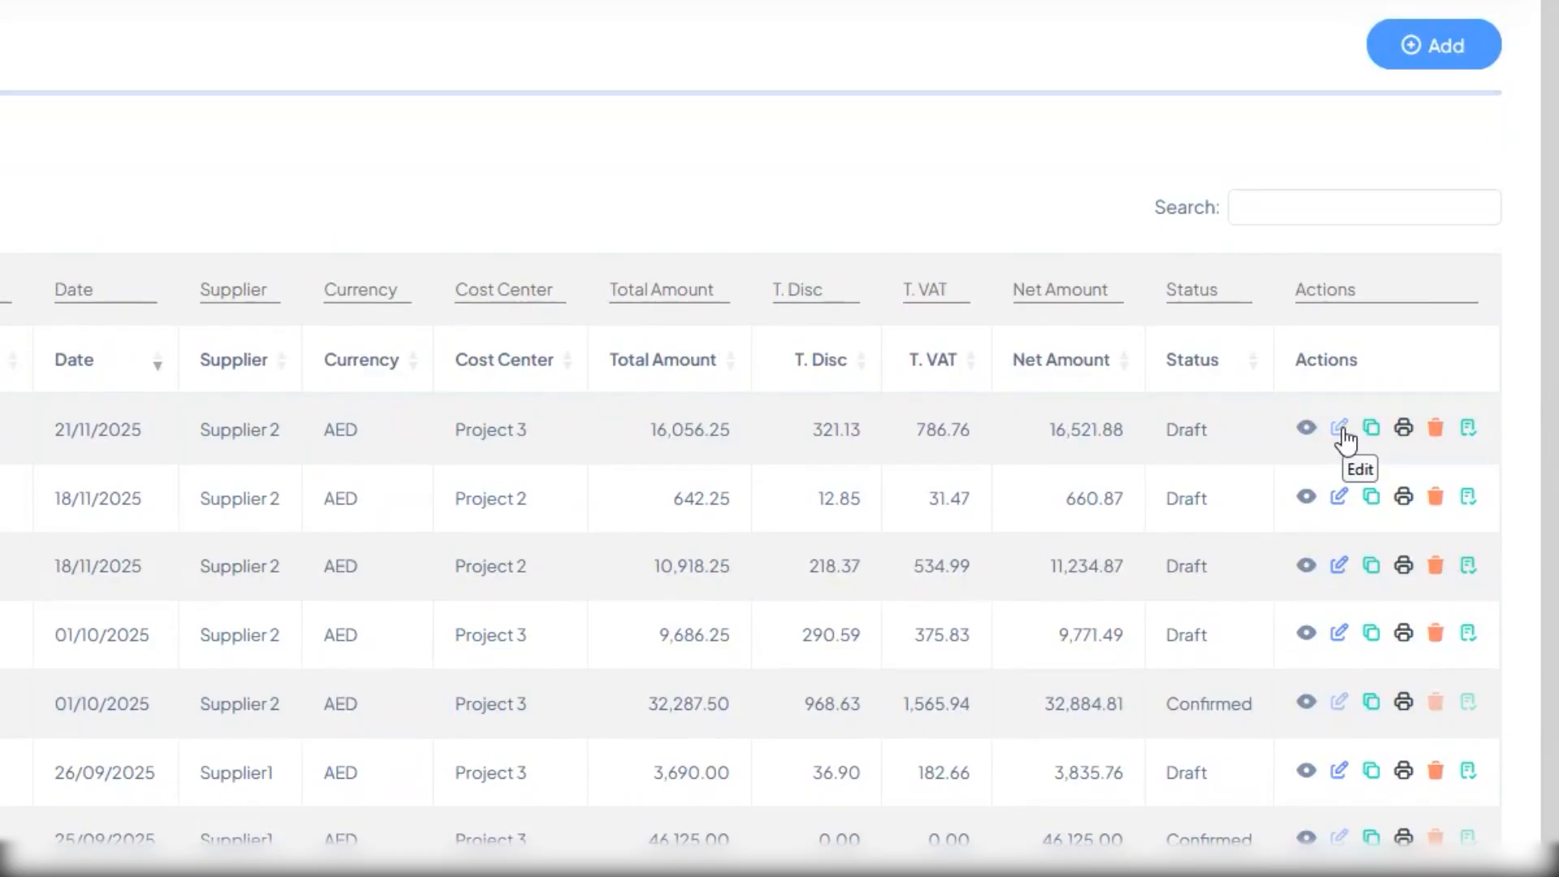
left_click(1341, 430)
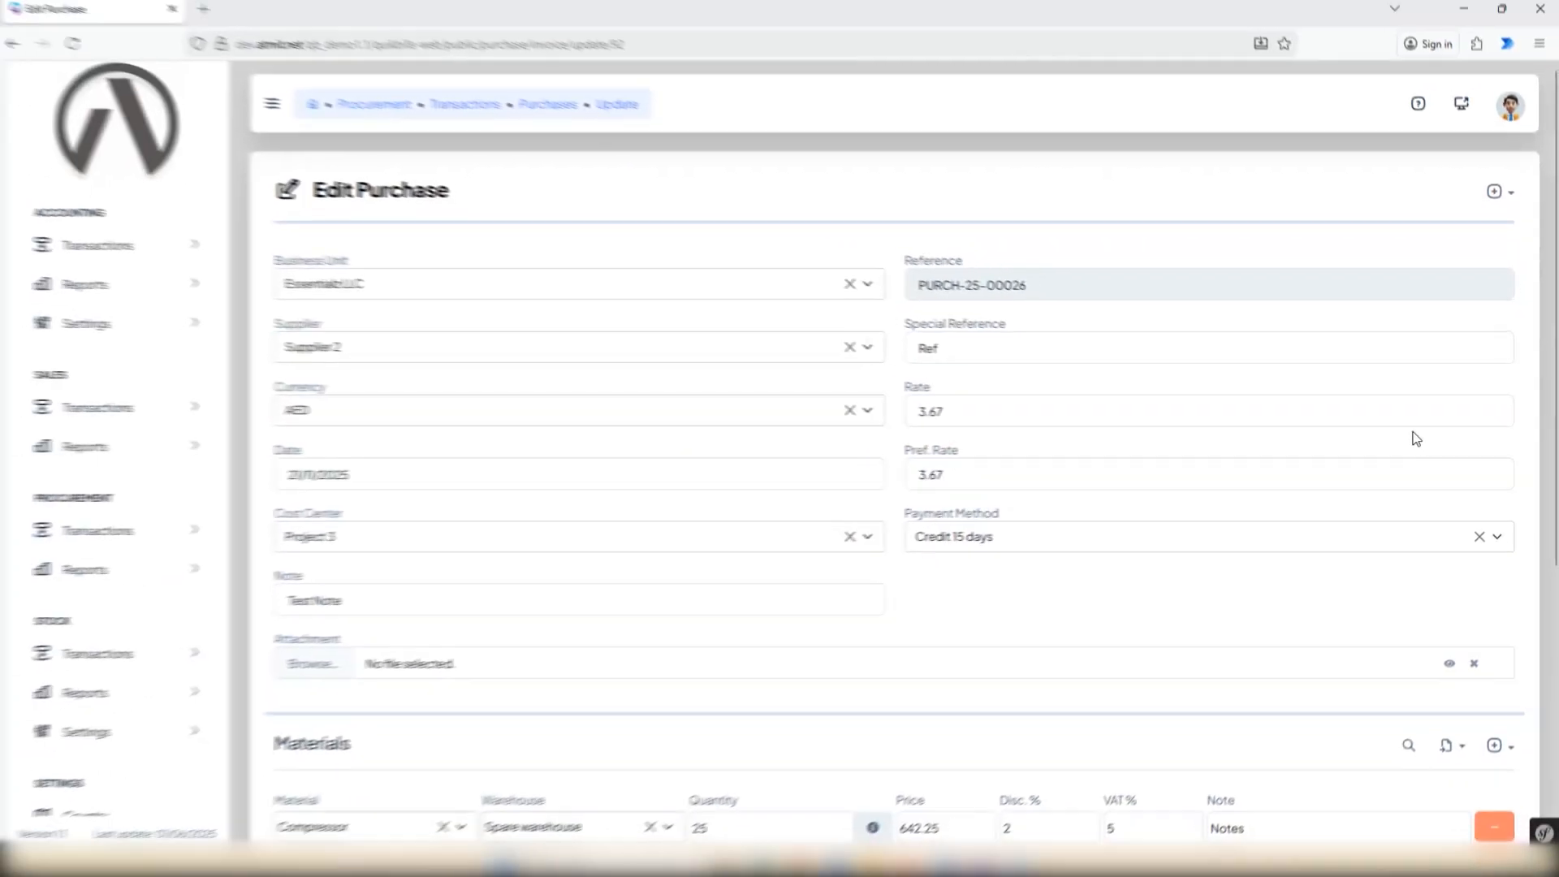
left_click(422, 545)
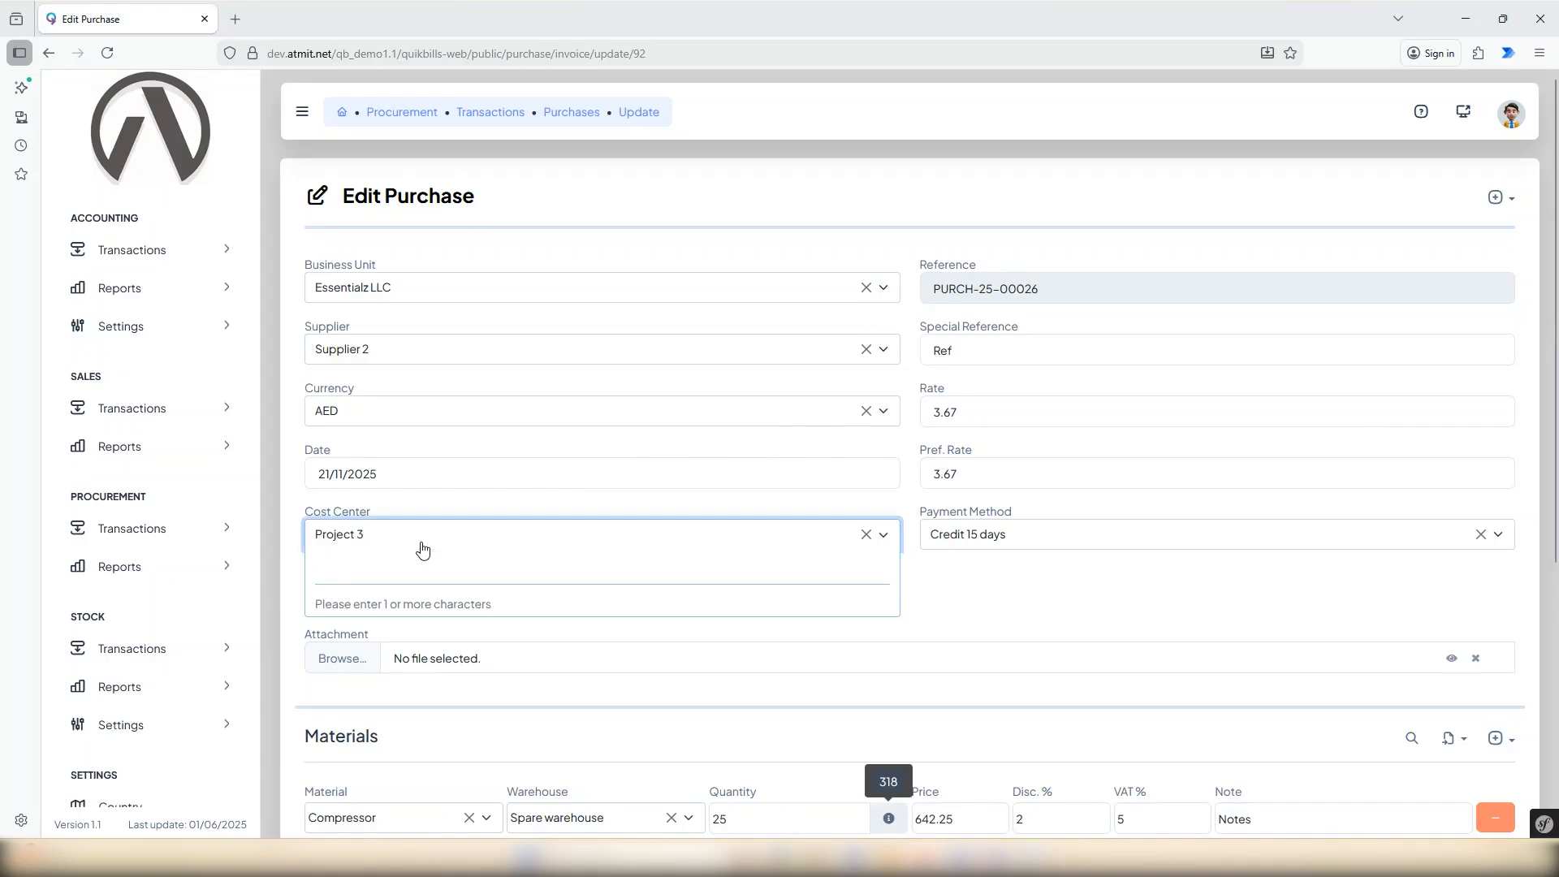
type("pro")
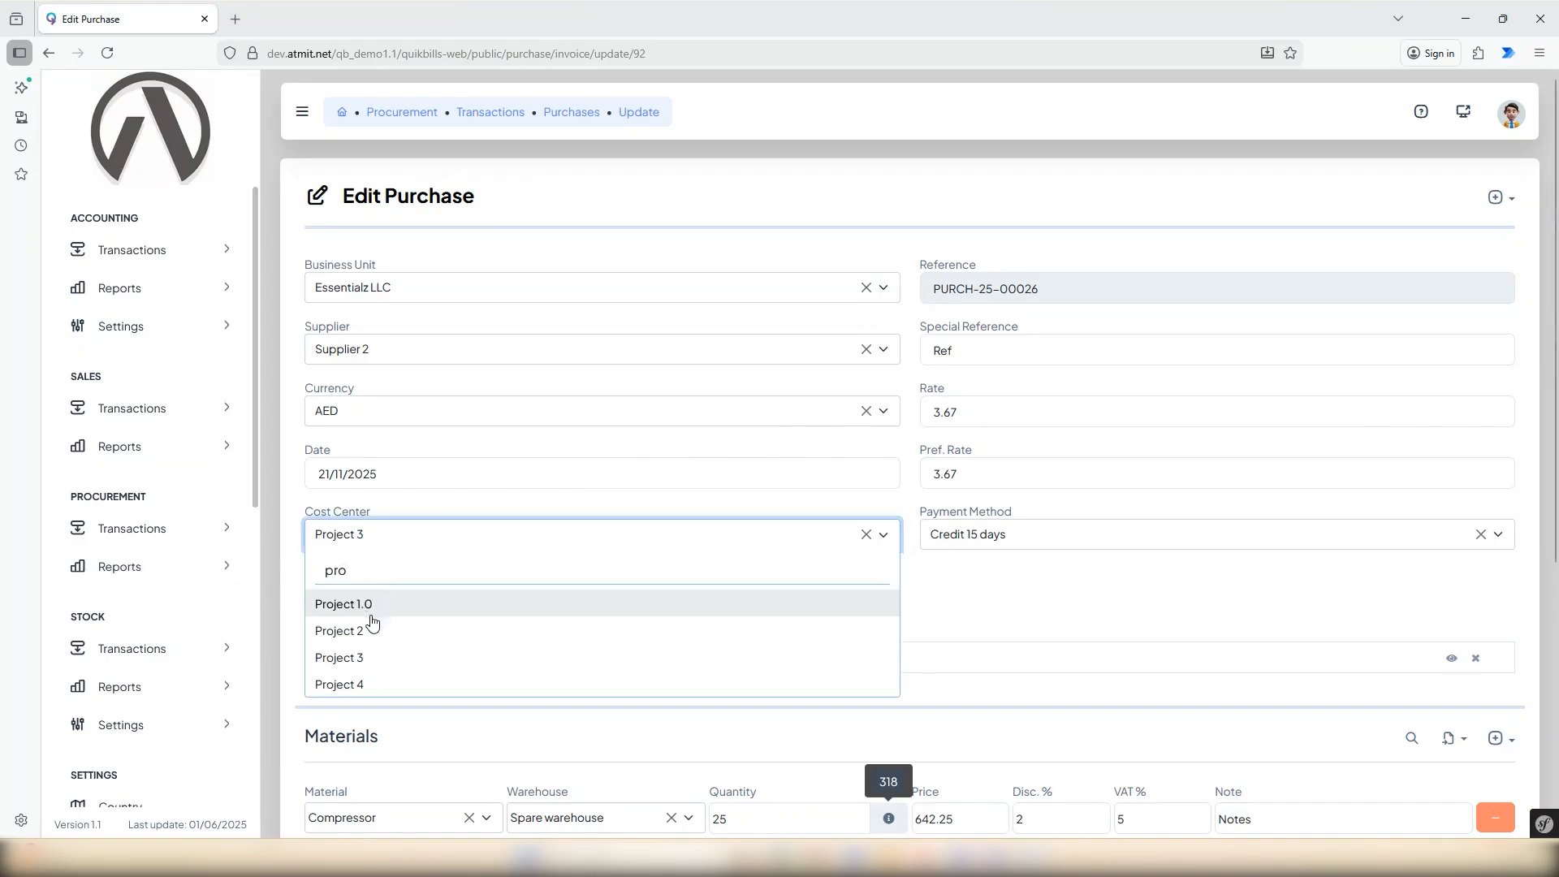
left_click(376, 630)
scroll(1218, 617, "down", 5)
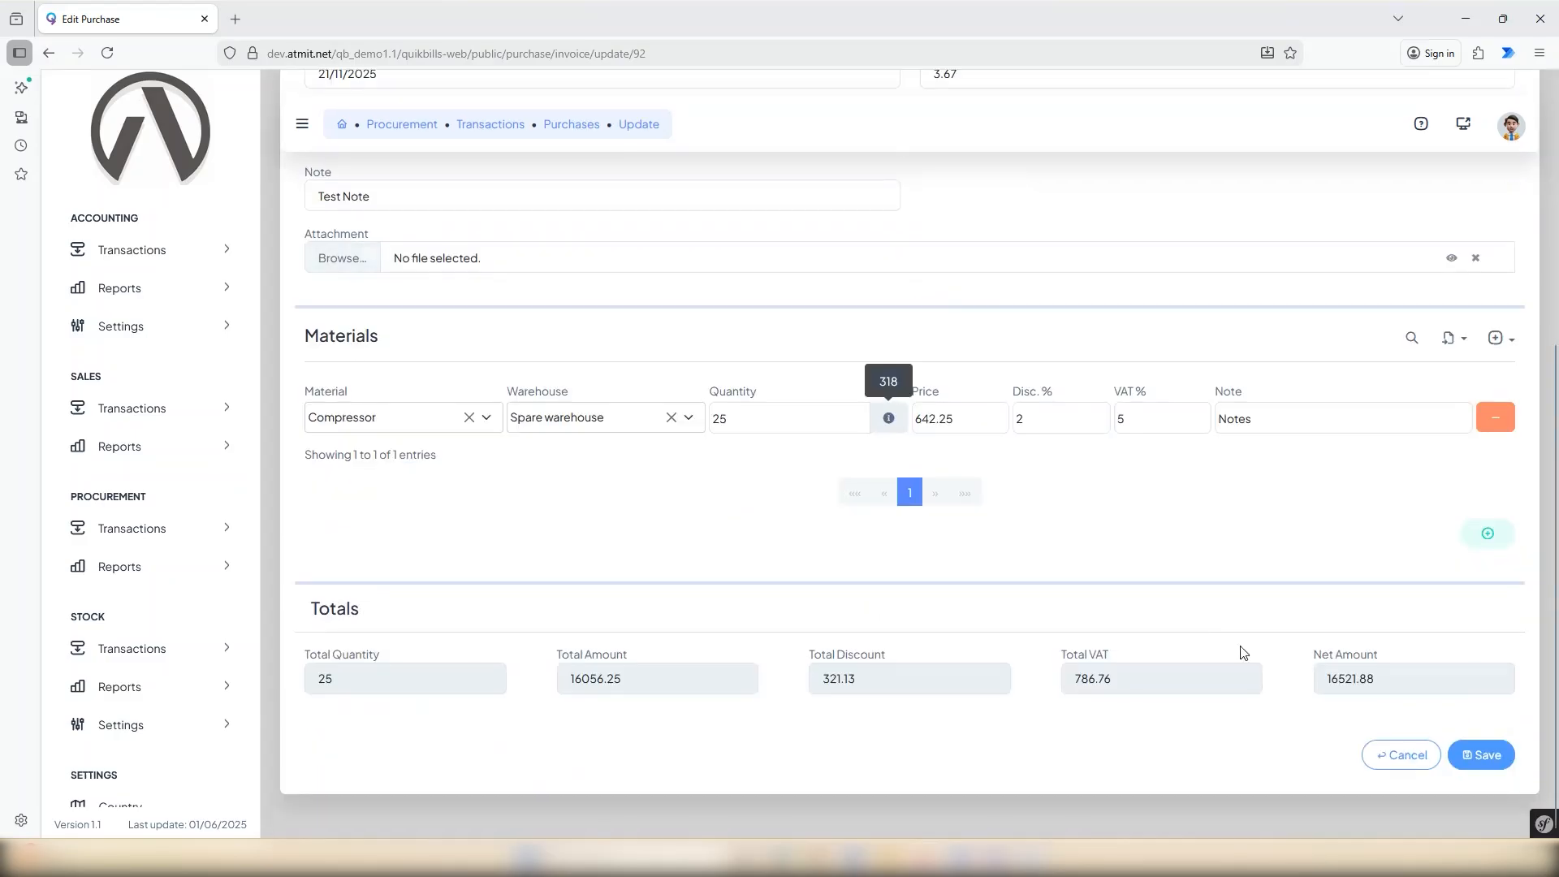
left_click(1506, 770)
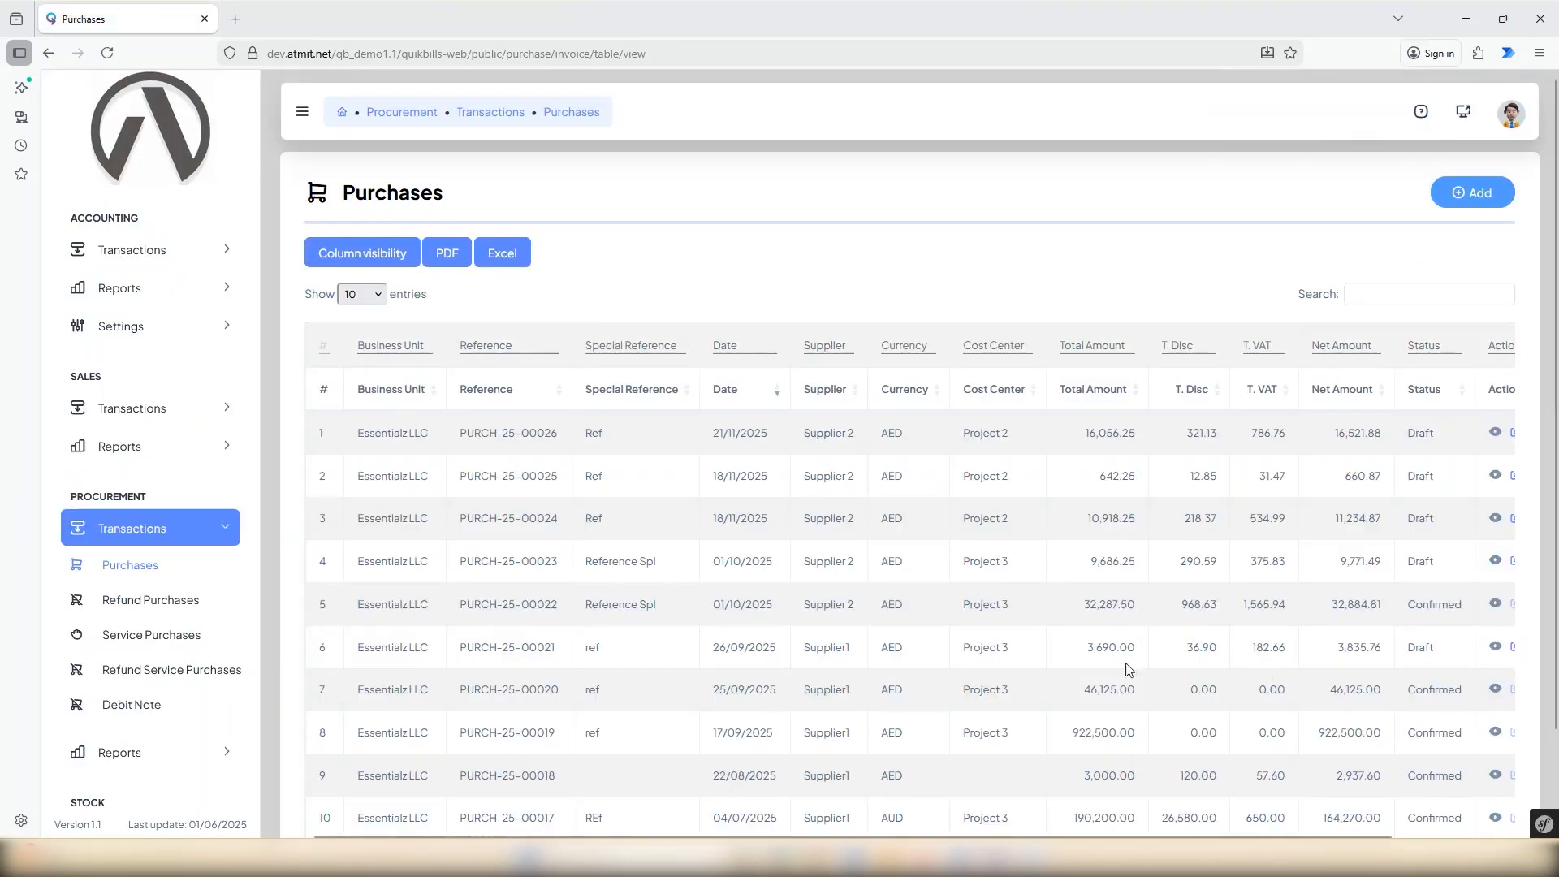
Start a duplicate of the newest purchase, dated 21/11/2025.
scroll(1153, 729, "down", 3)
left_click_drag(1210, 753, 1407, 759)
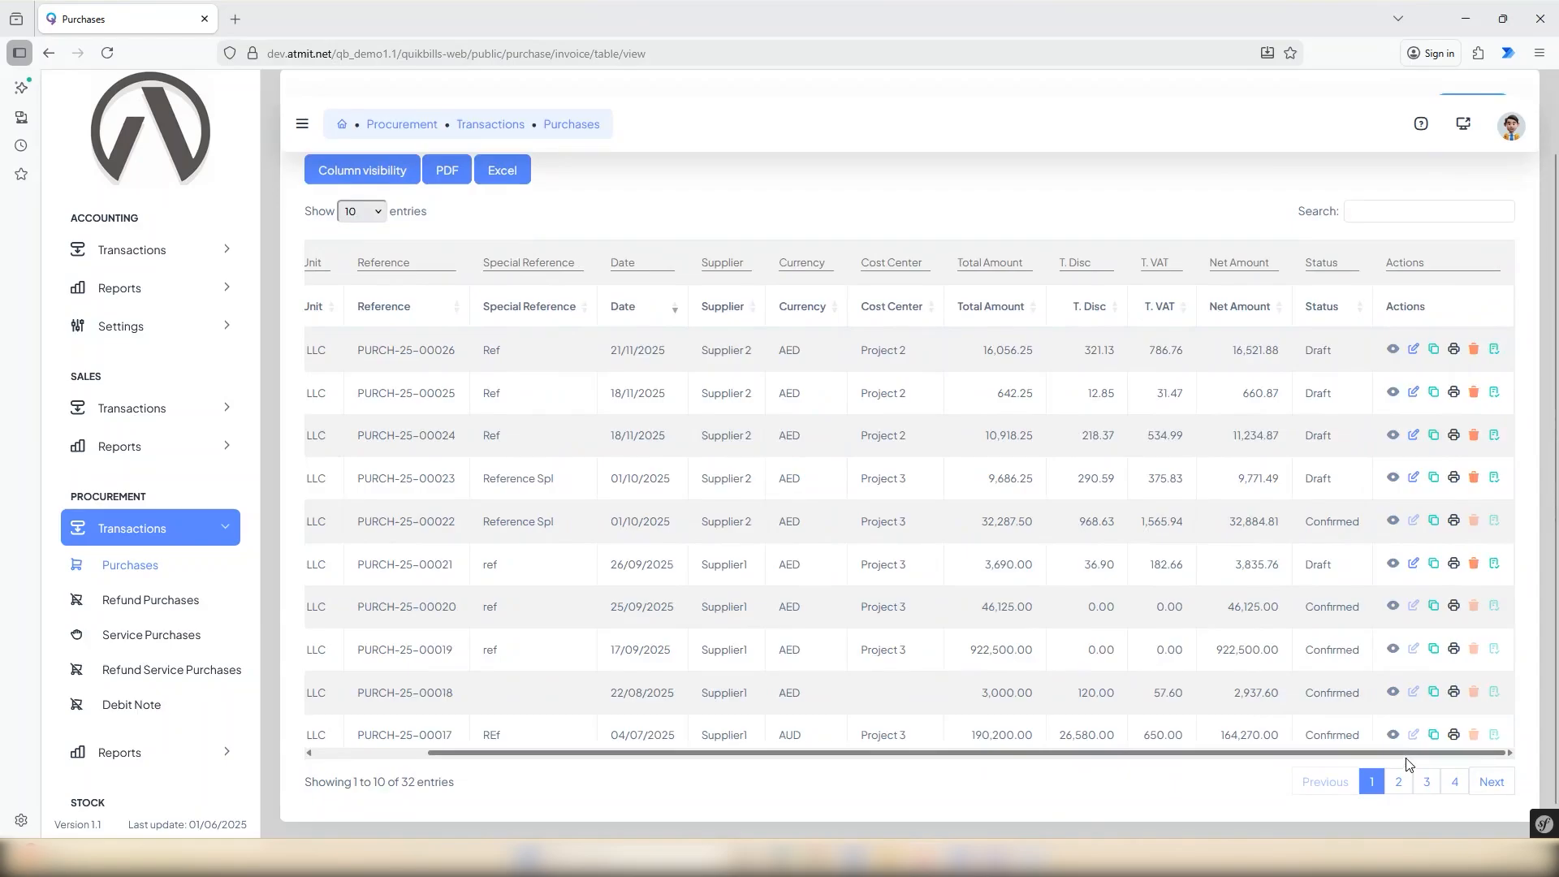
scroll(1417, 714, "up", 2)
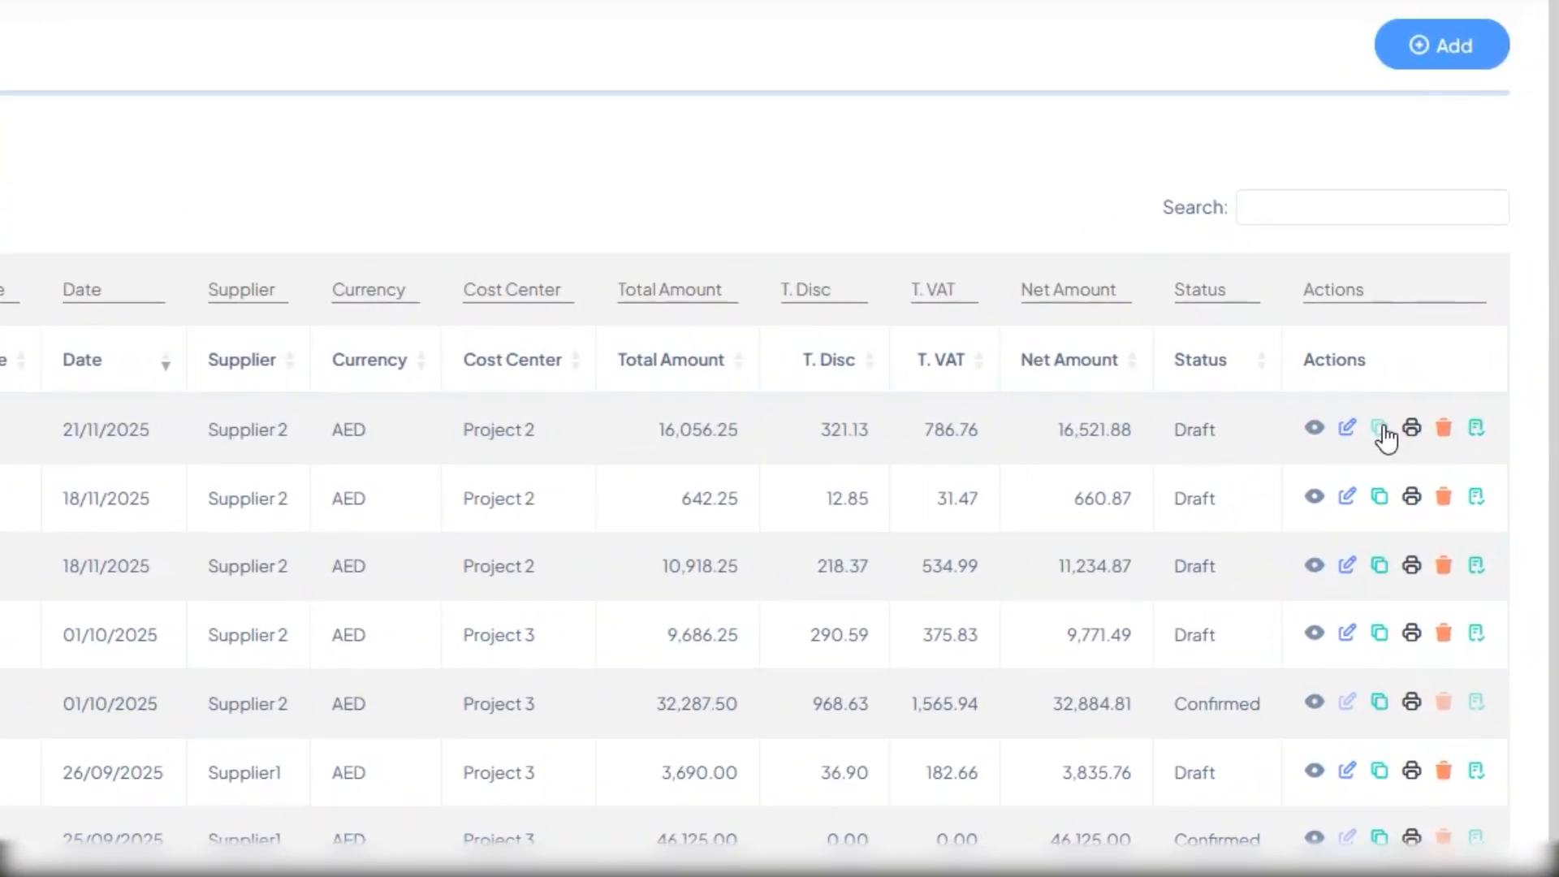
left_click(1380, 428)
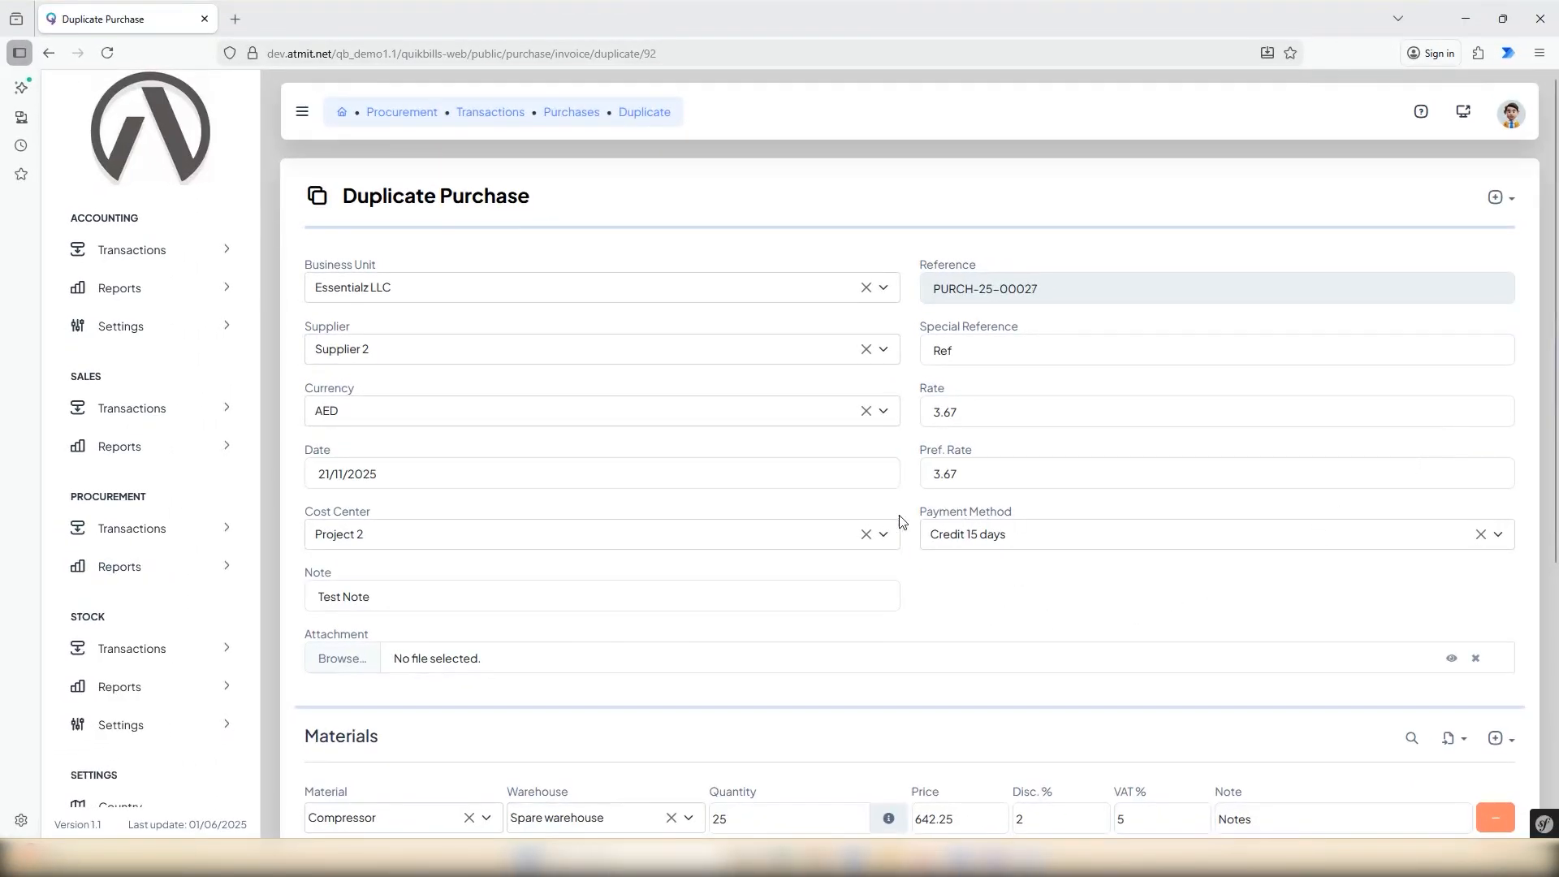
Select Supplier 2 as the supplier and Project 3 as the cost center of the duplicate purchase.
left_click(885, 350)
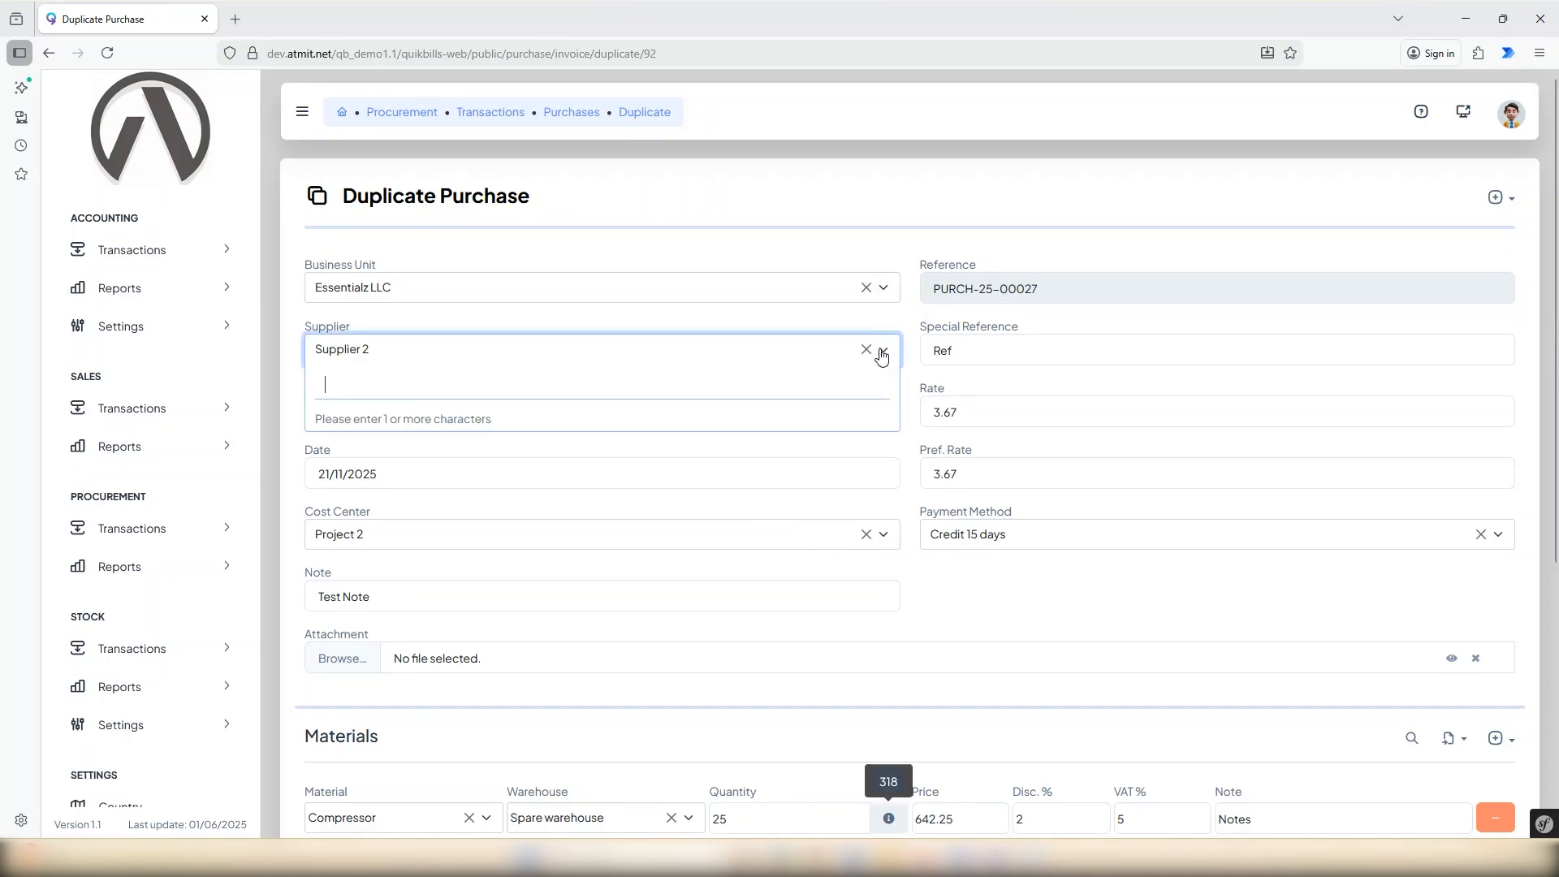
type("sup")
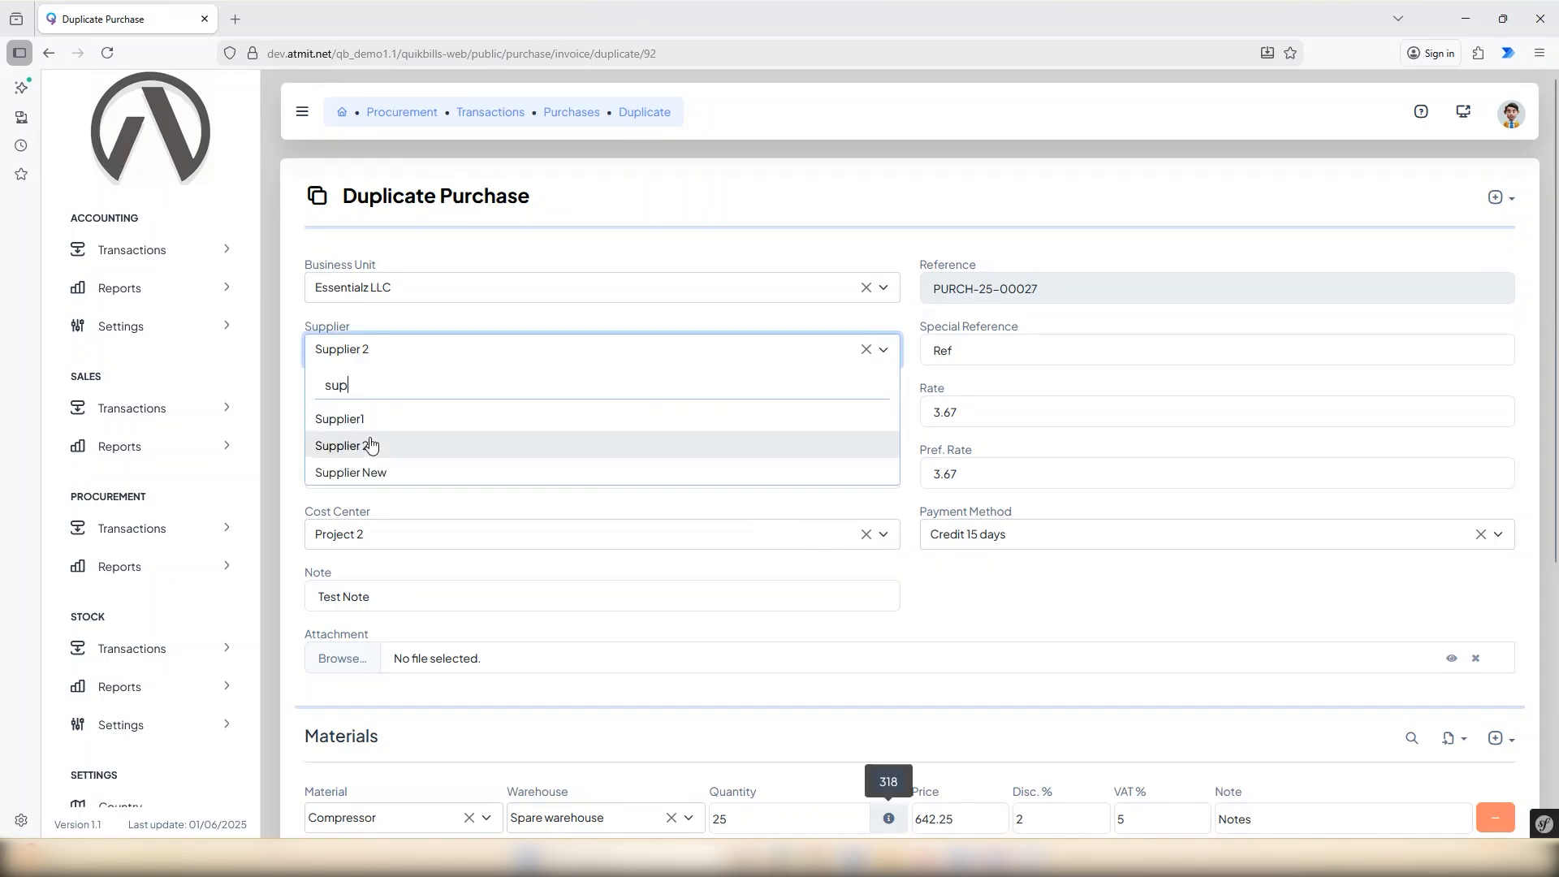
left_click(367, 444)
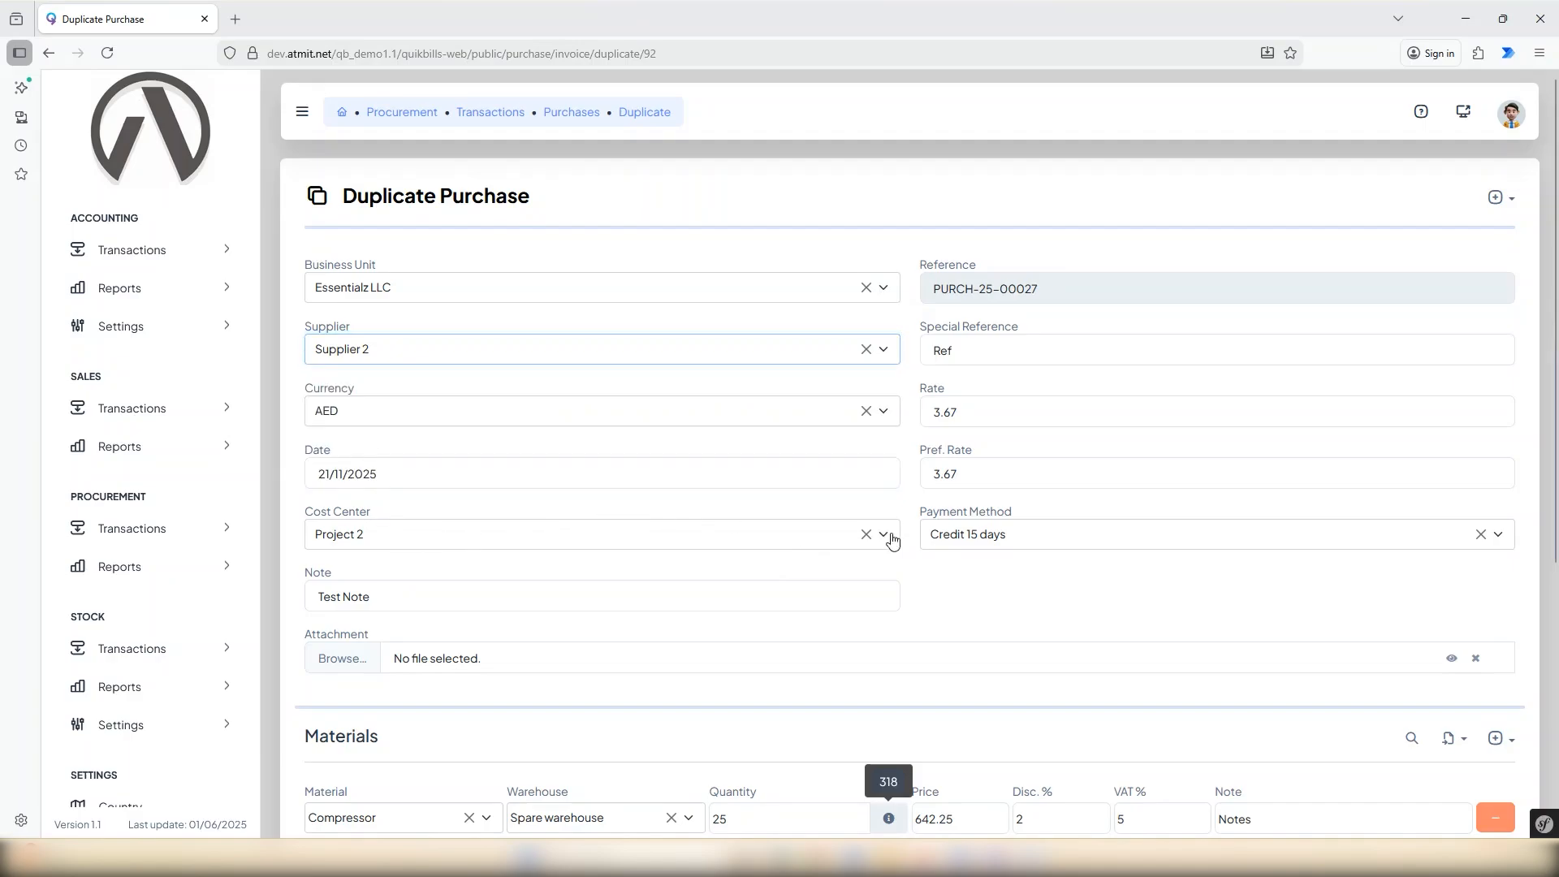
left_click(742, 544)
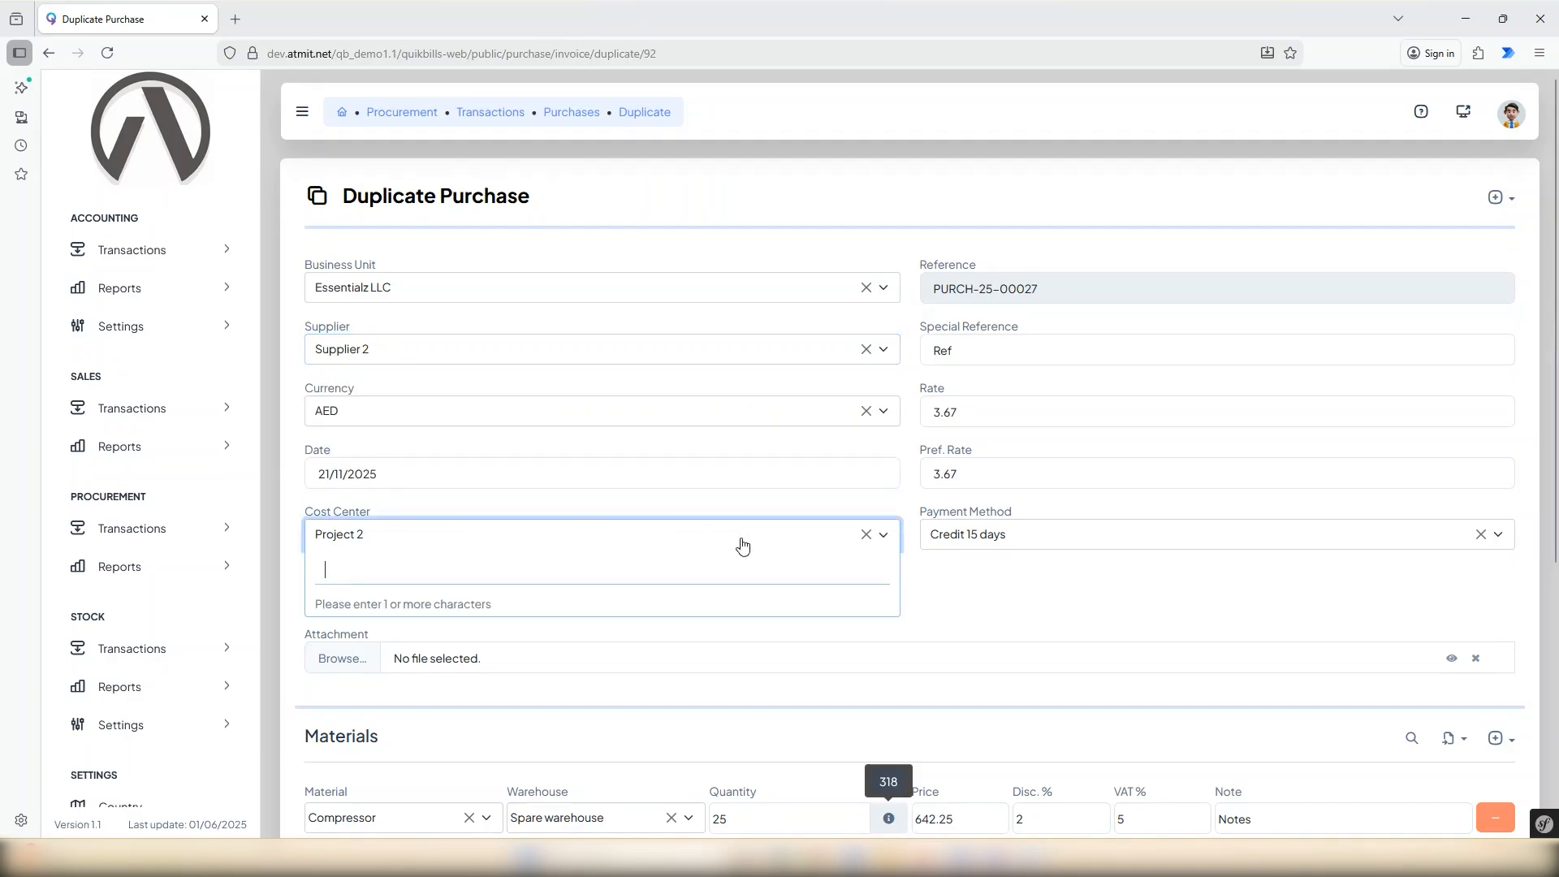
type("pro")
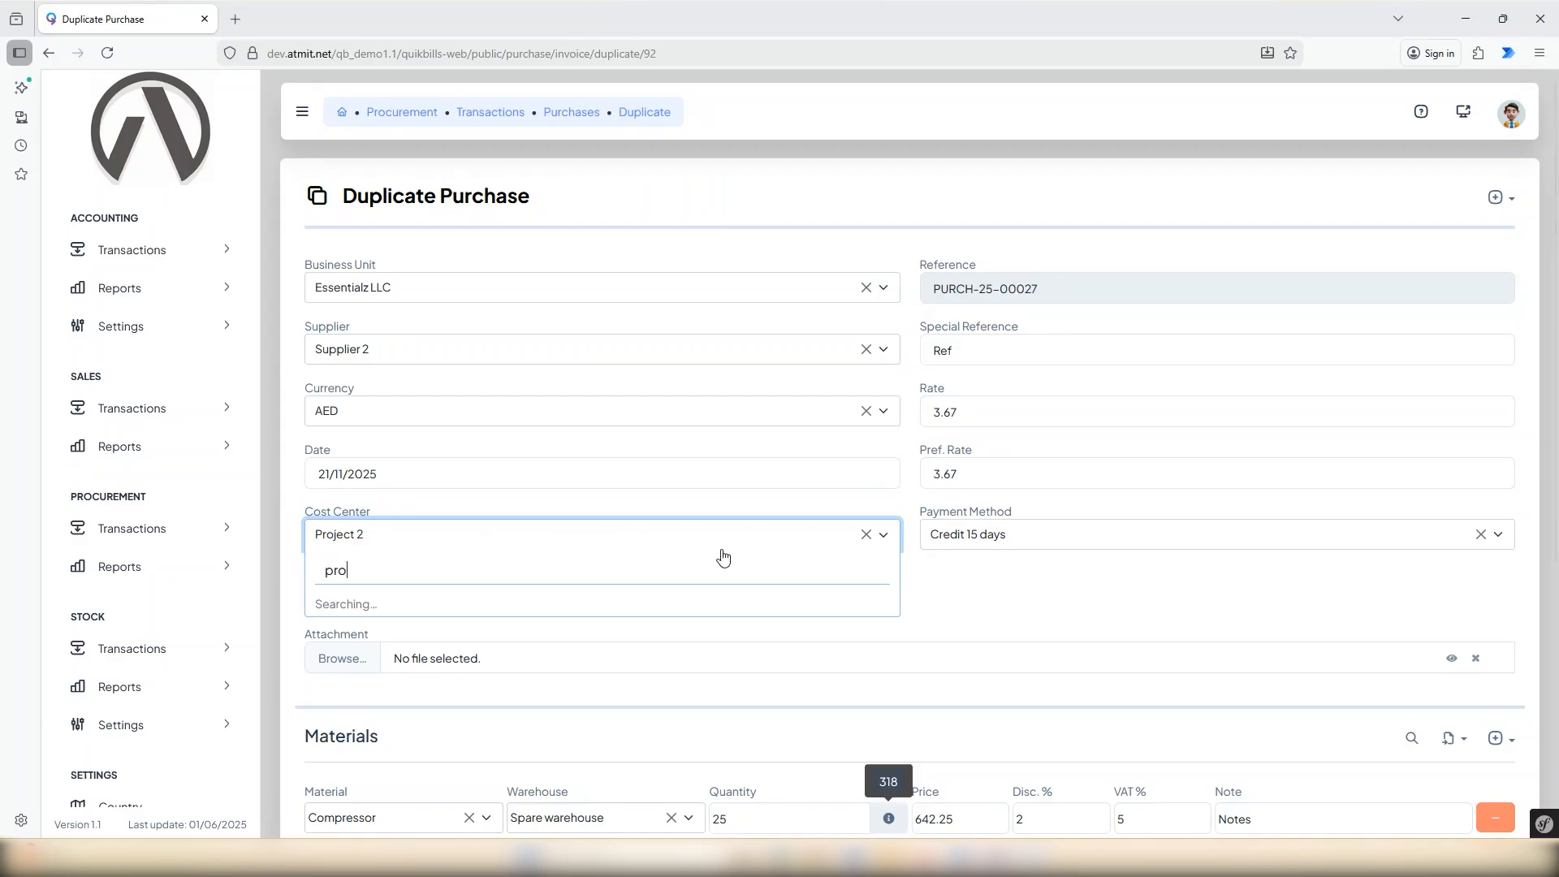
left_click(365, 654)
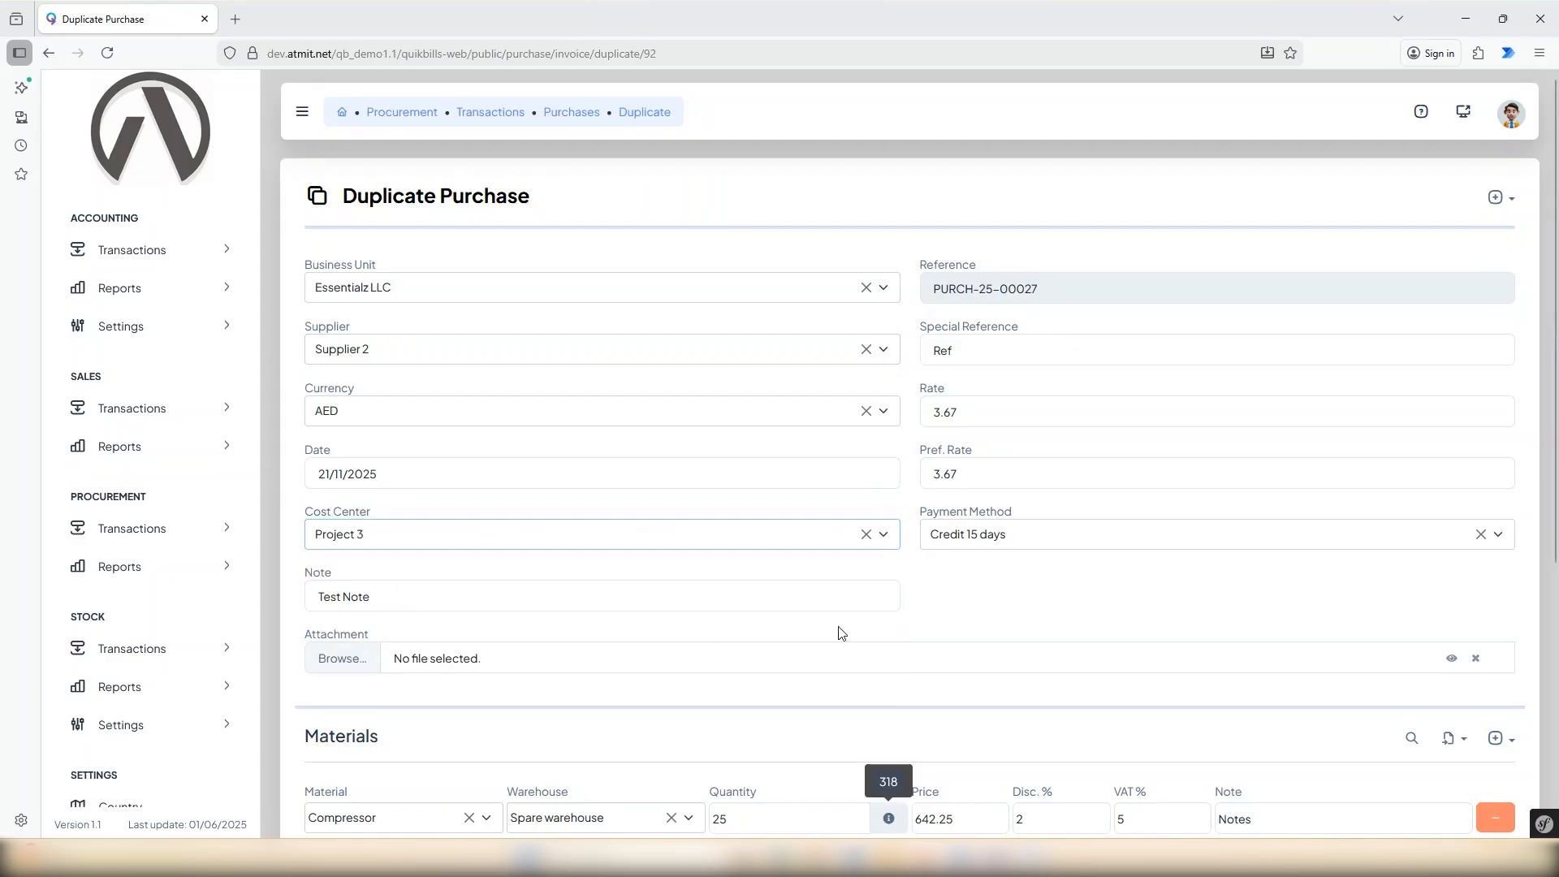
Replace Compressor with Copper pipe in the duplicate's material row.
scroll(1033, 599, "down", 2)
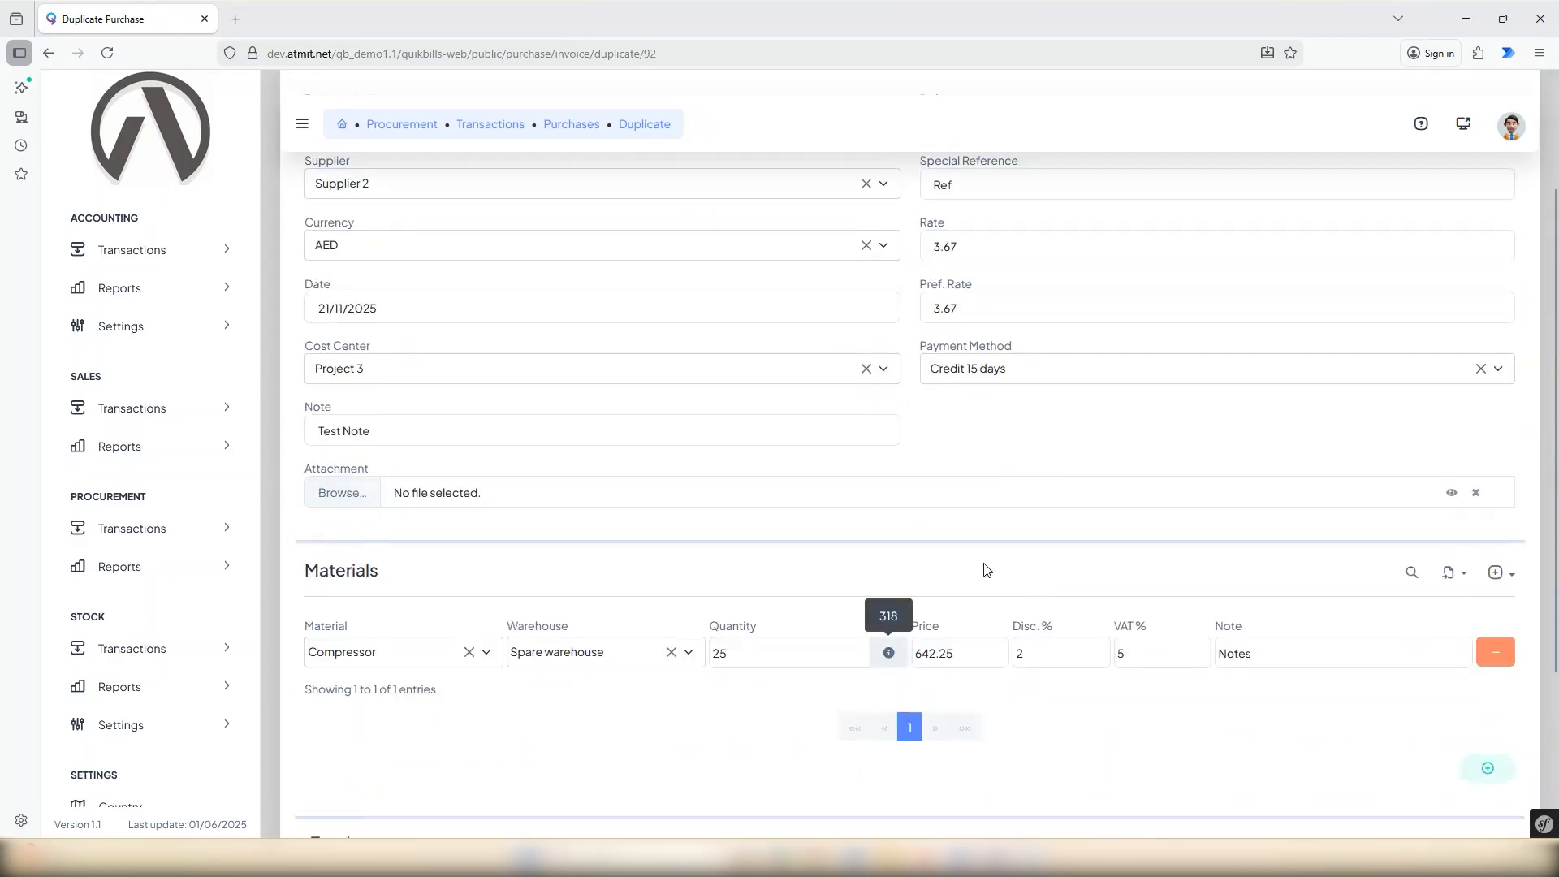
left_click(469, 652)
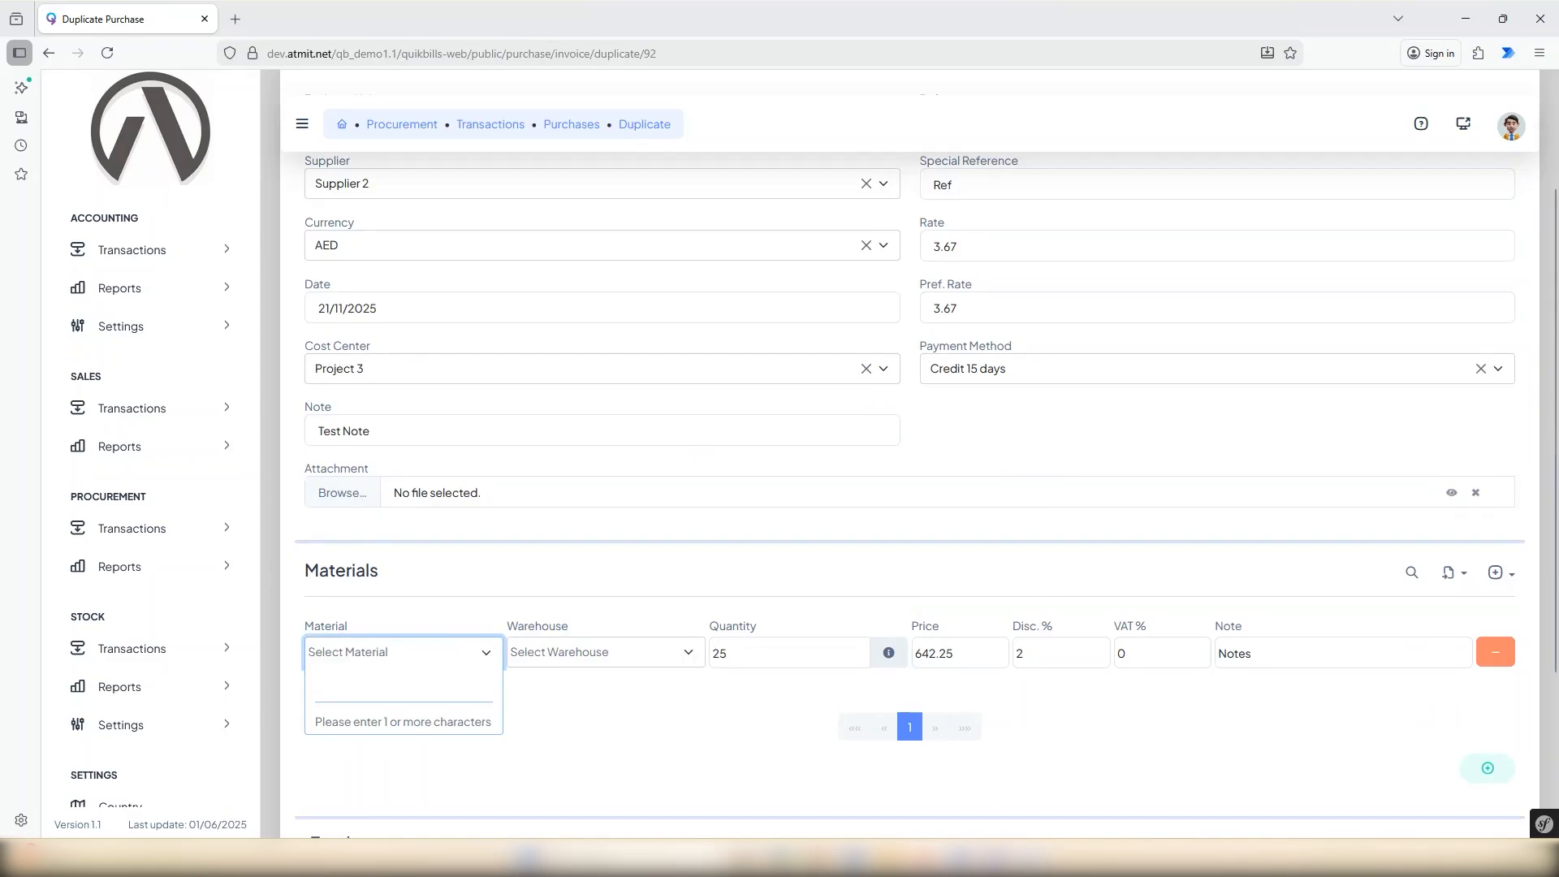
type("c")
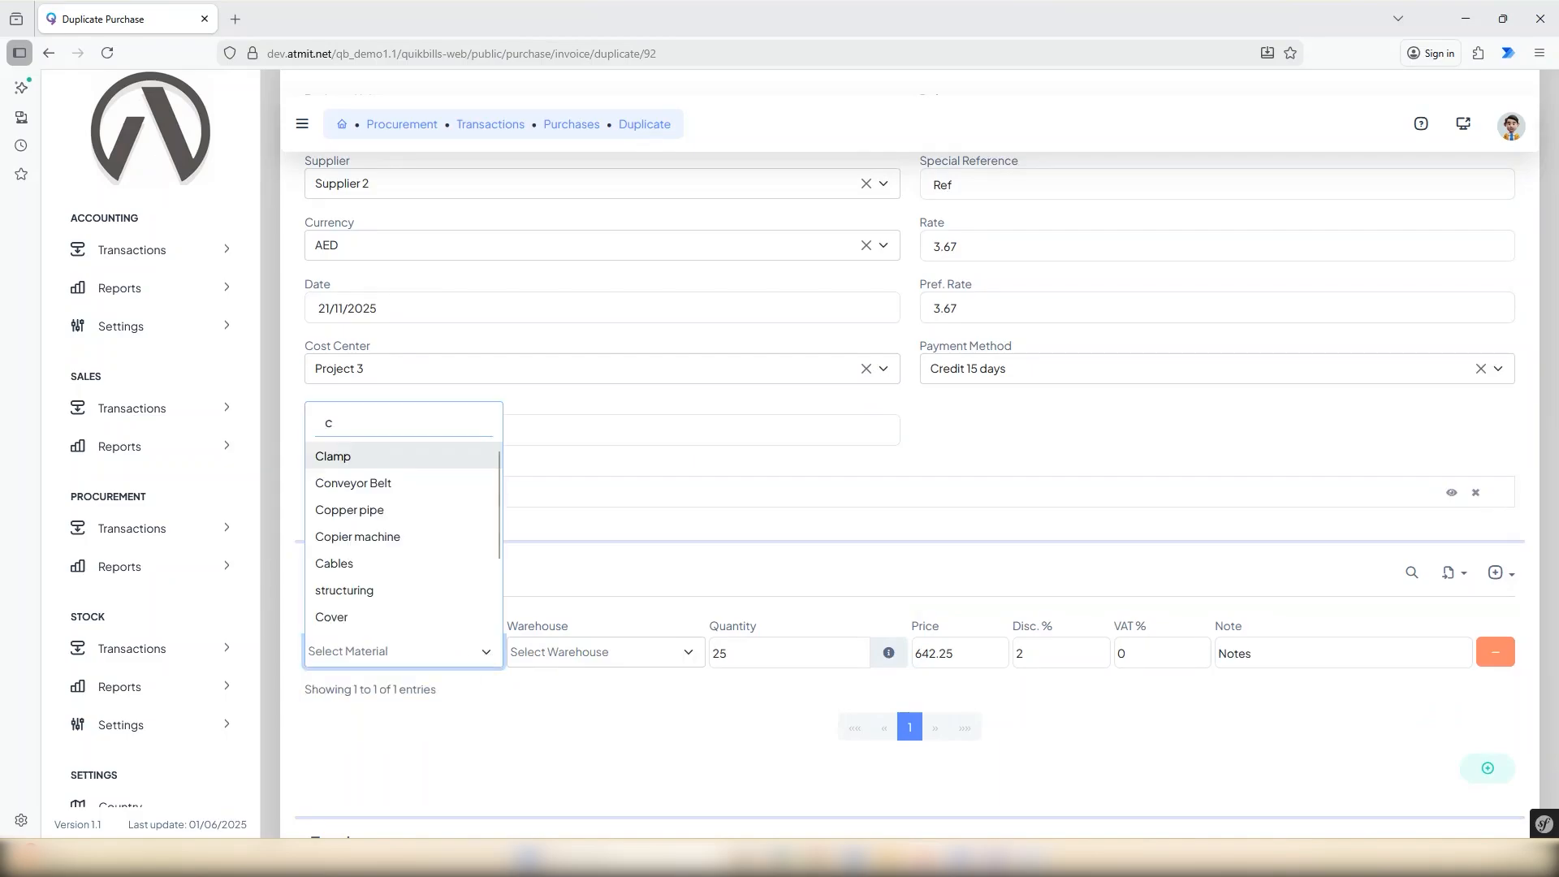
left_click(367, 509)
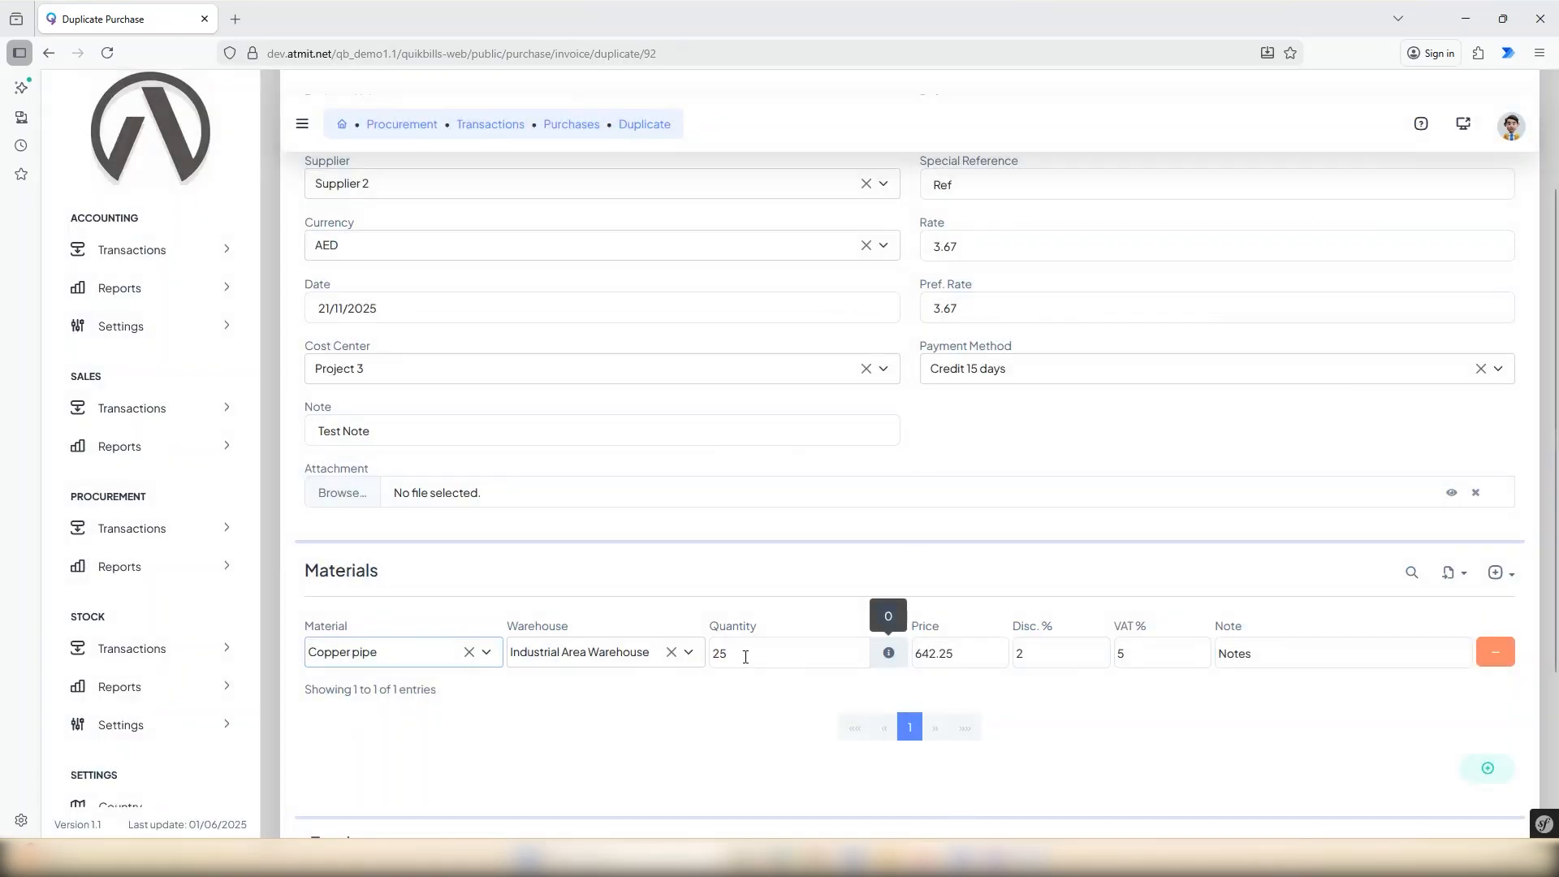
Make the material row Copier machine with quantity 3, price 10276.00 and an empty note, and save the duplicate purchase.
left_click(746, 655)
left_click_drag(727, 654, 708, 654)
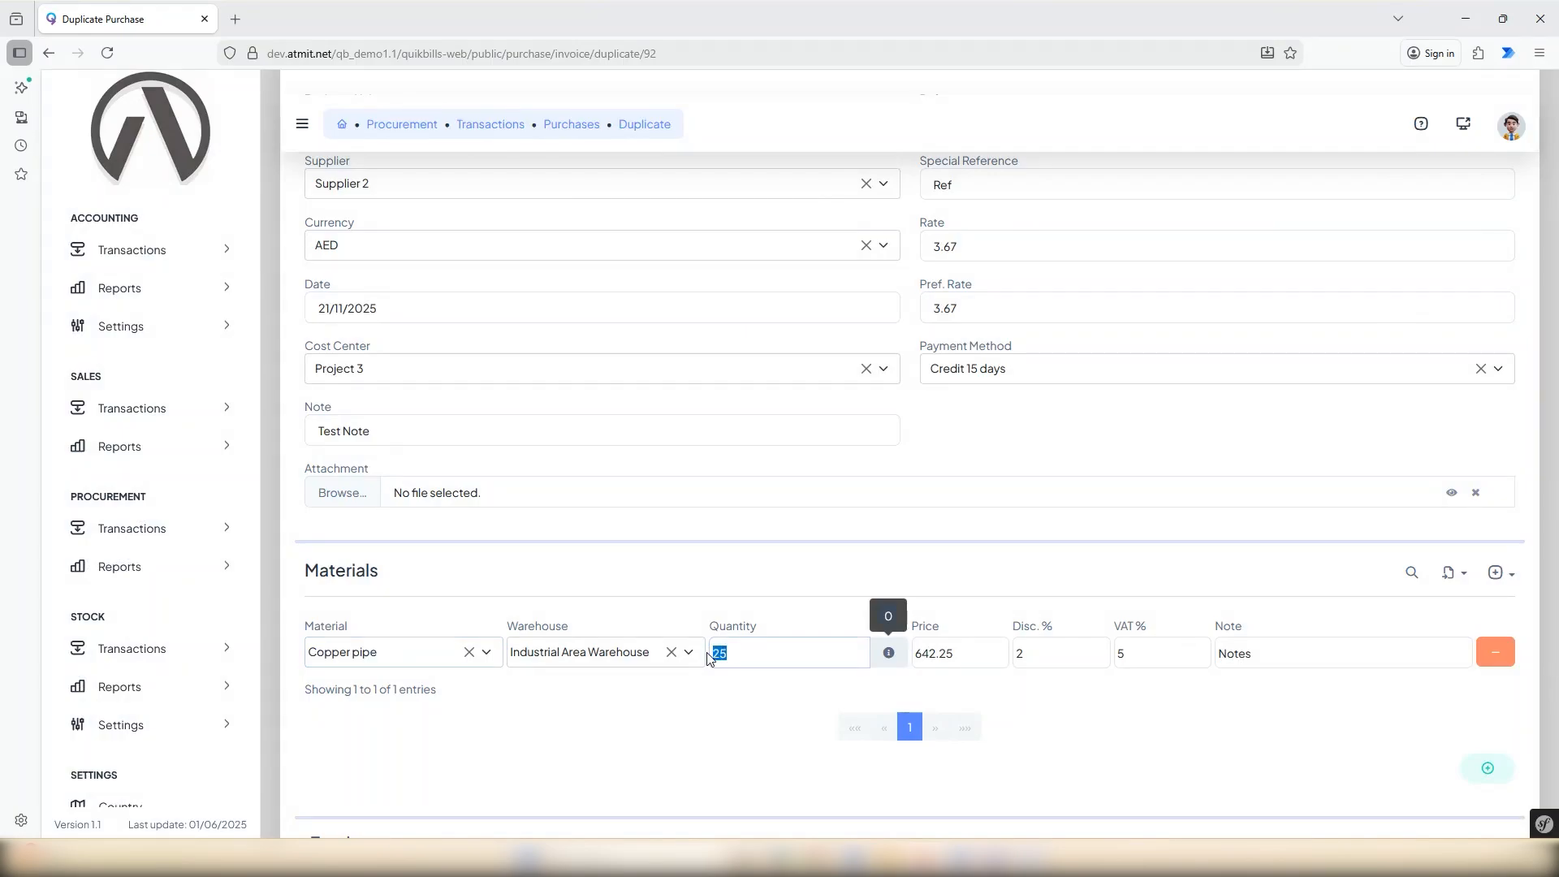
type("10276.00")
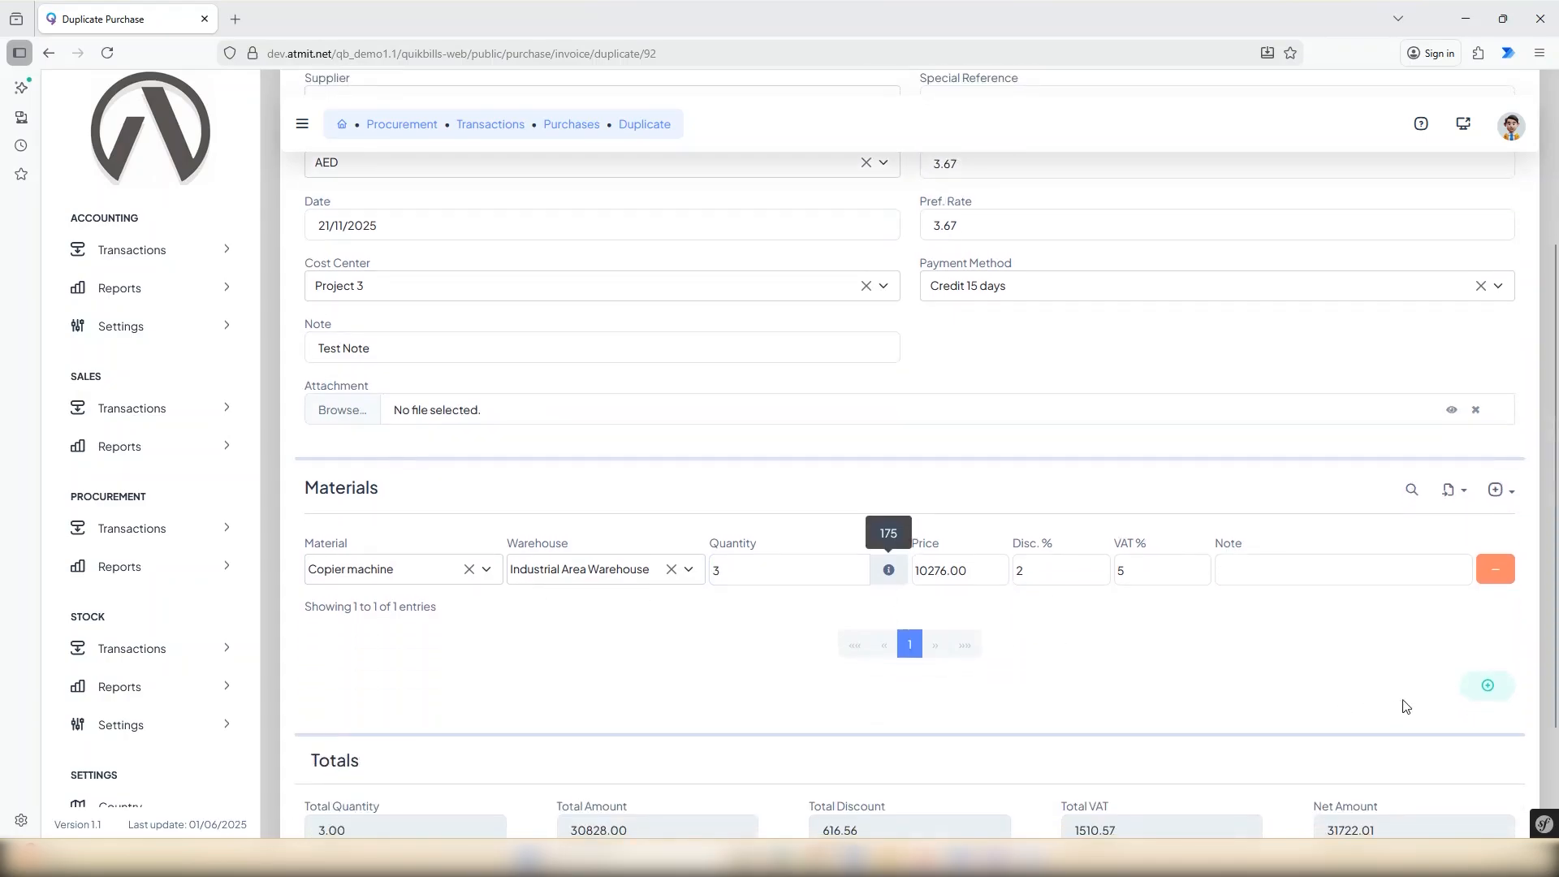
scroll(1402, 706, "down", 1)
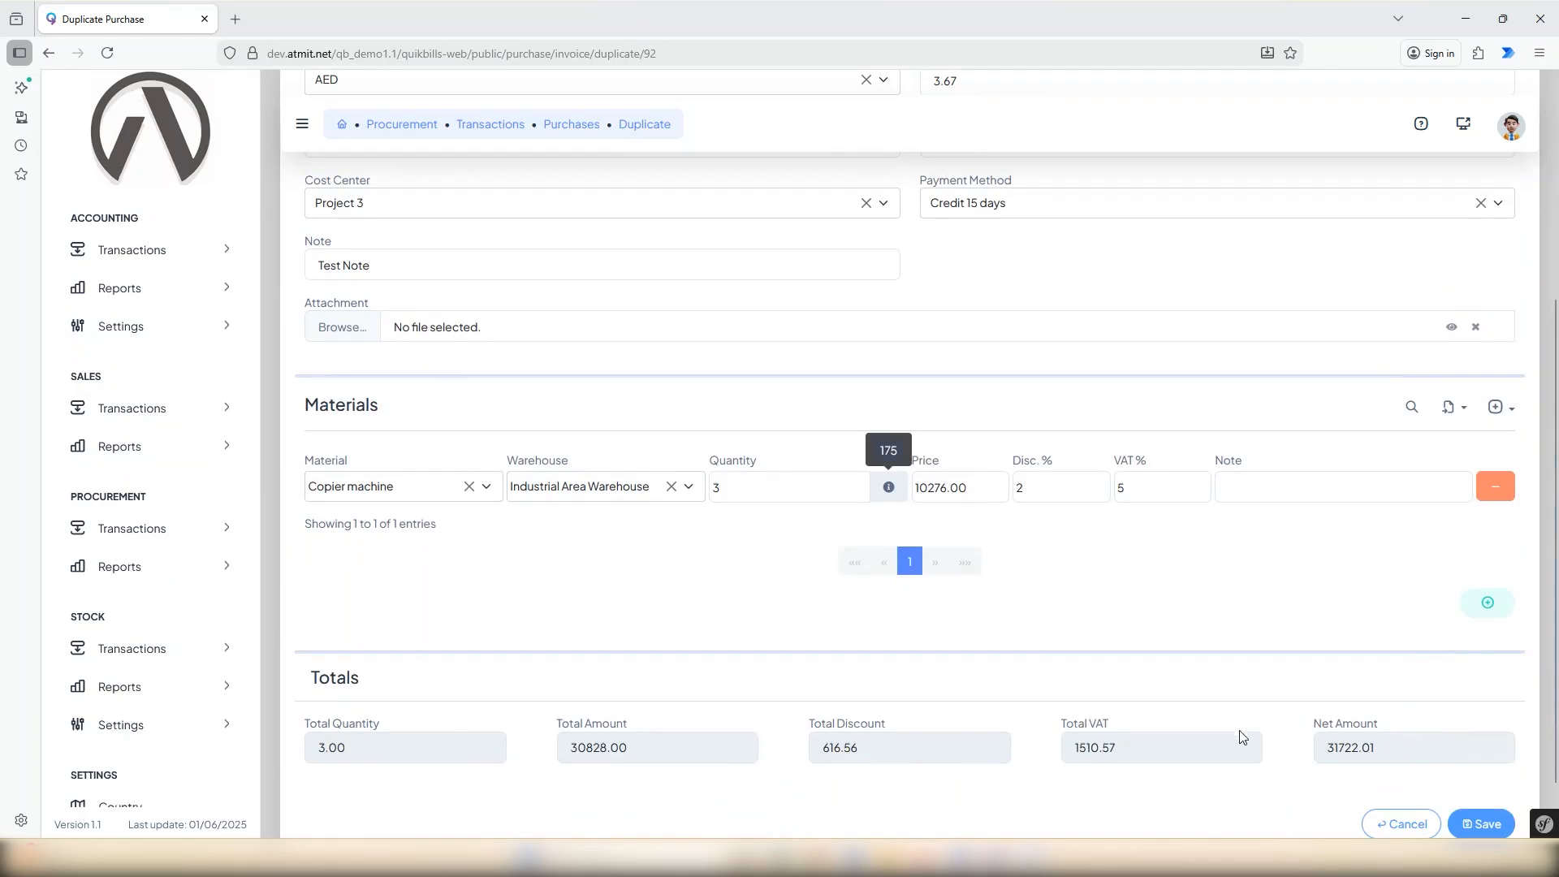
left_click(1476, 825)
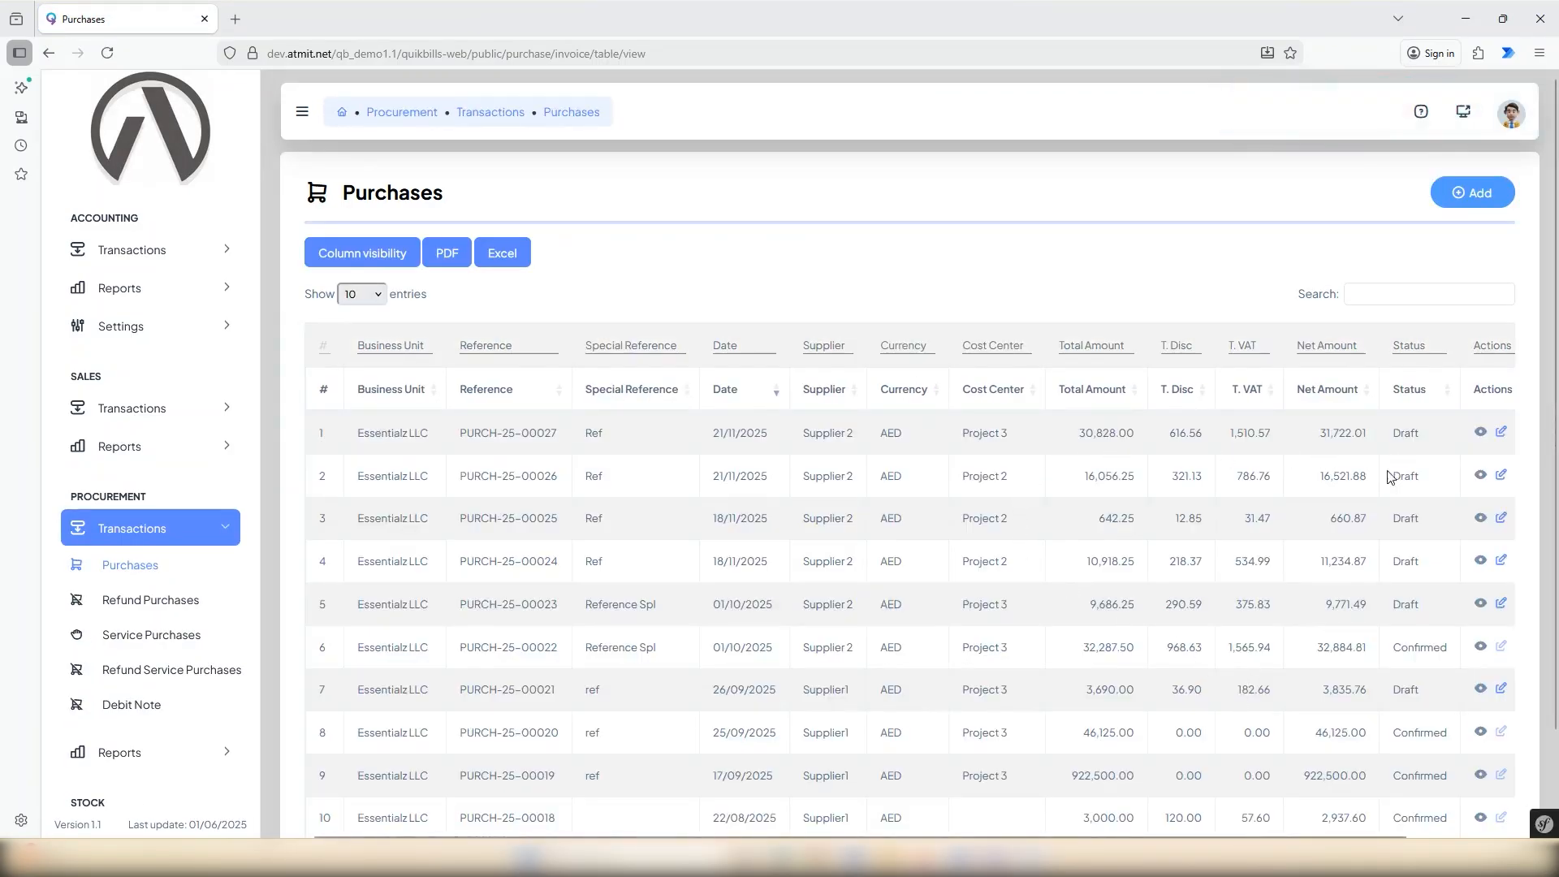
Print the Supplier 2 purchase dated 21/11/2025 with cost center Project 2.
scroll(1194, 763, "down", 2)
left_click_drag(1210, 752, 1369, 758)
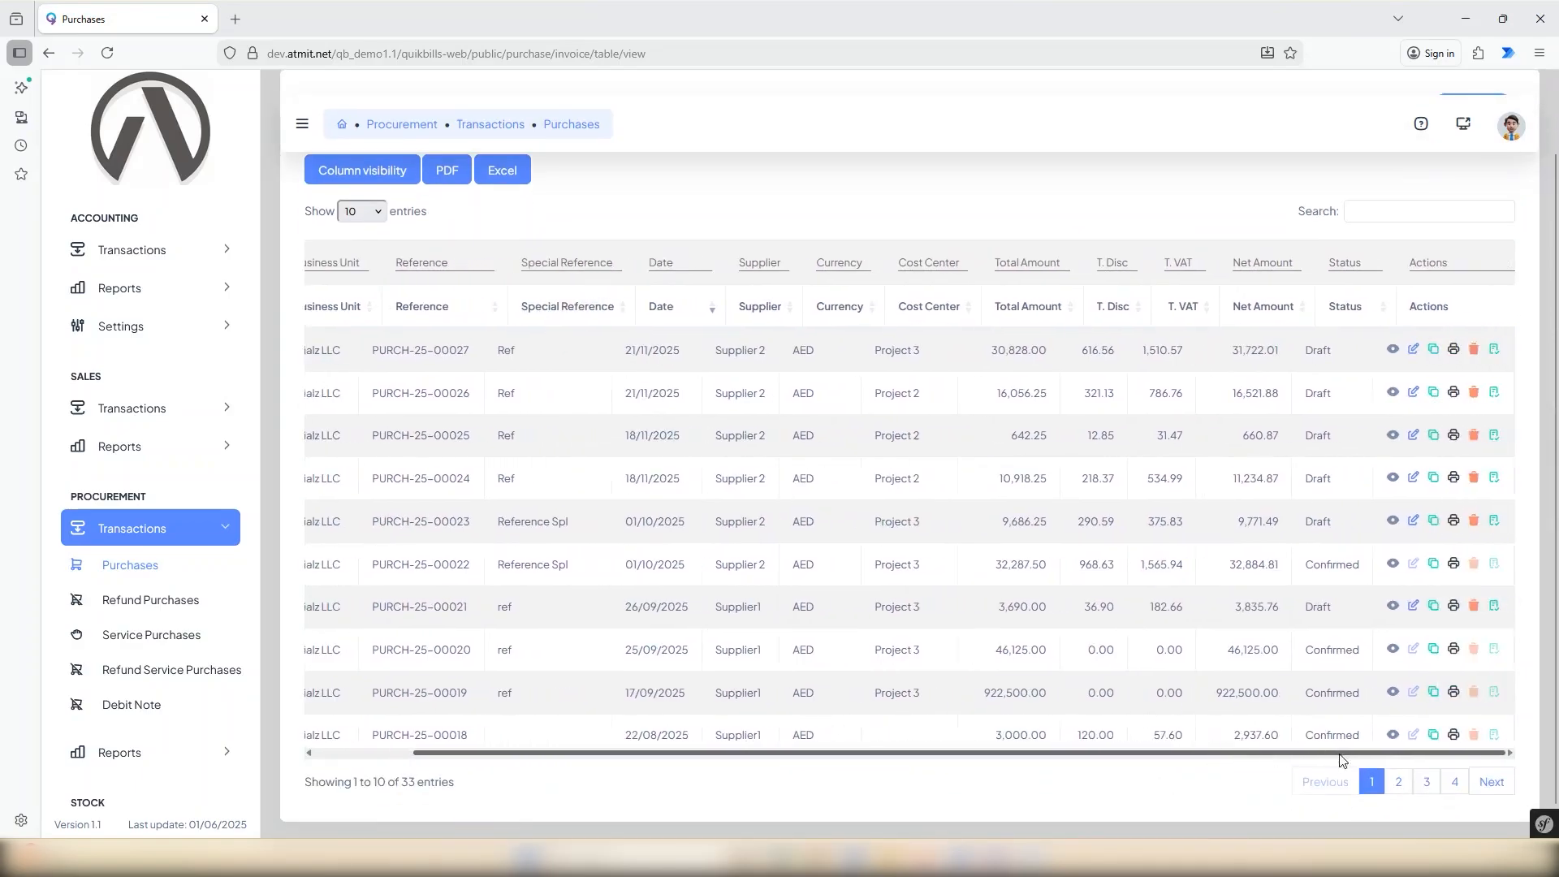
scroll(1470, 536, "up", 2)
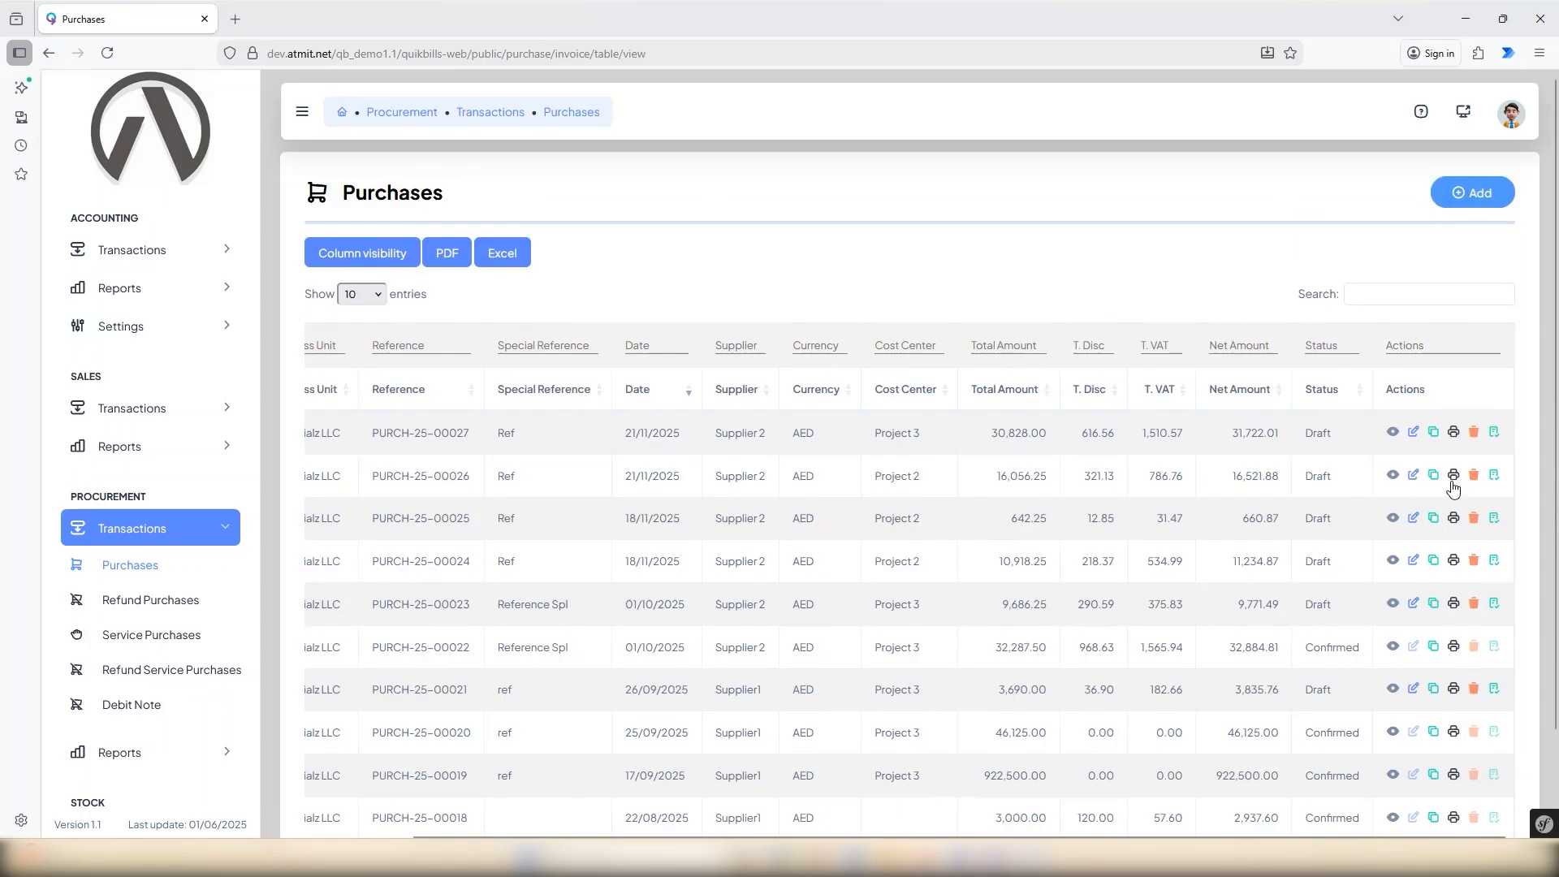
left_click(1455, 479)
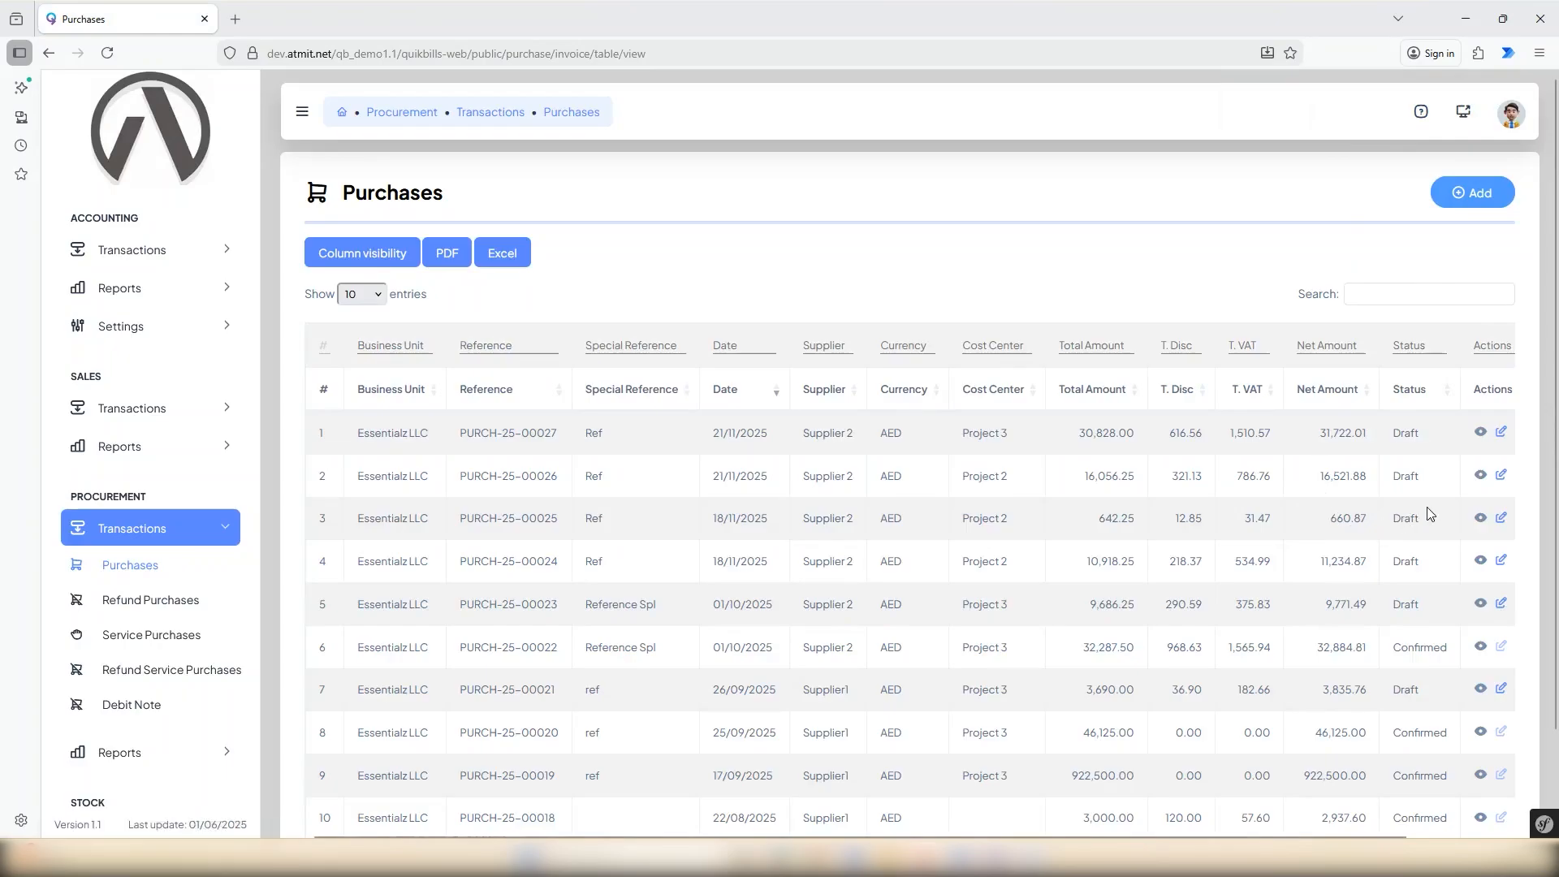
Confirm the draft Supplier 2 purchase dated 21/11/2025 with cost center Project 2.
left_click_drag(1427, 484, 1390, 484)
scroll(1319, 656, "down", 2)
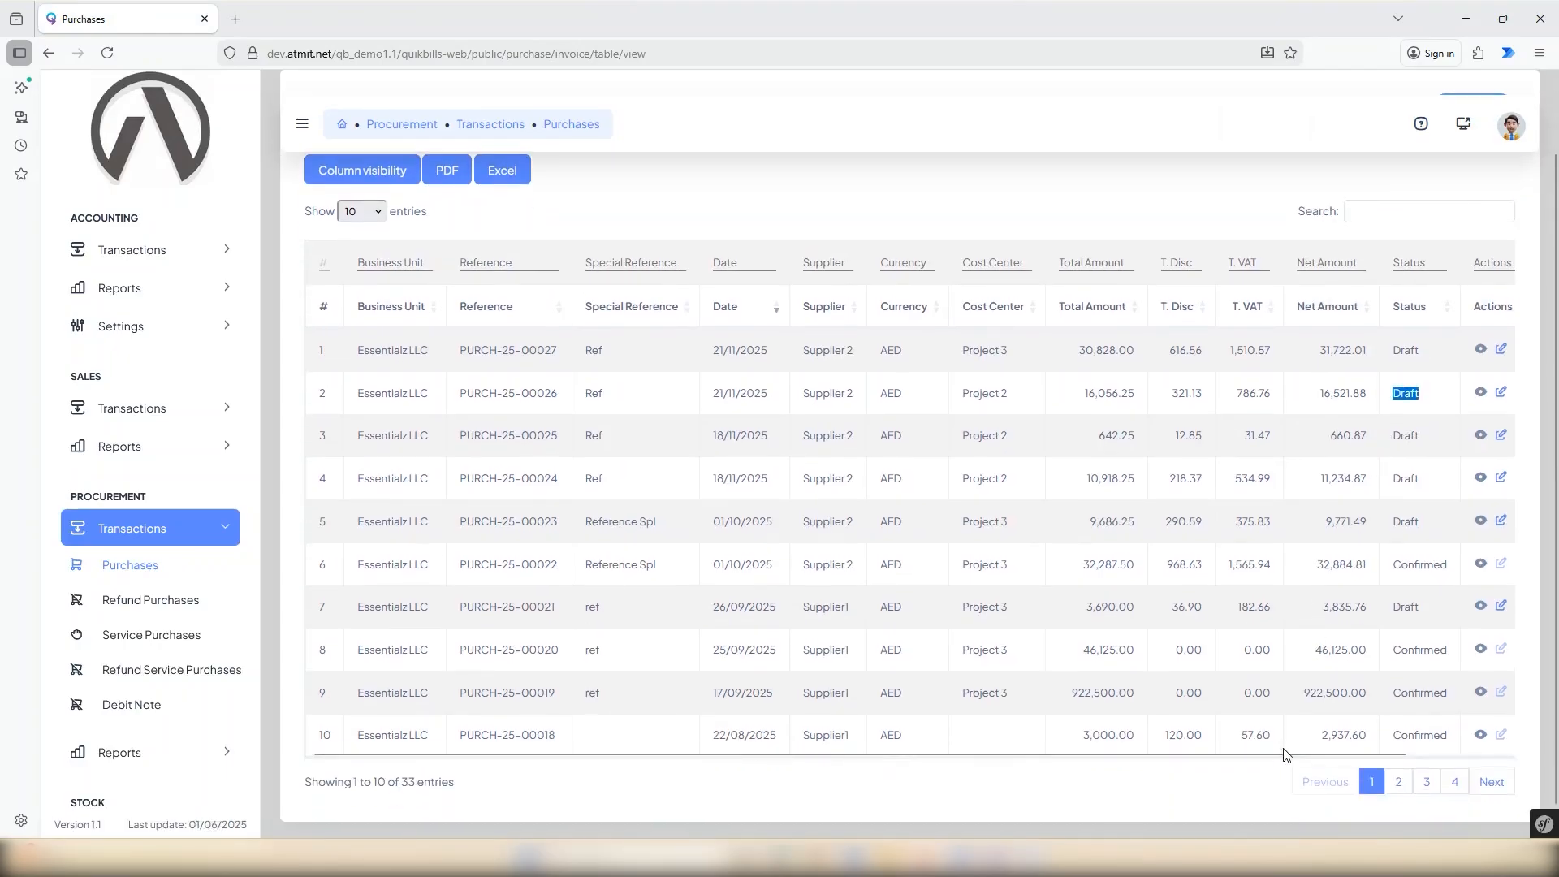
left_click_drag(1296, 756, 1405, 755)
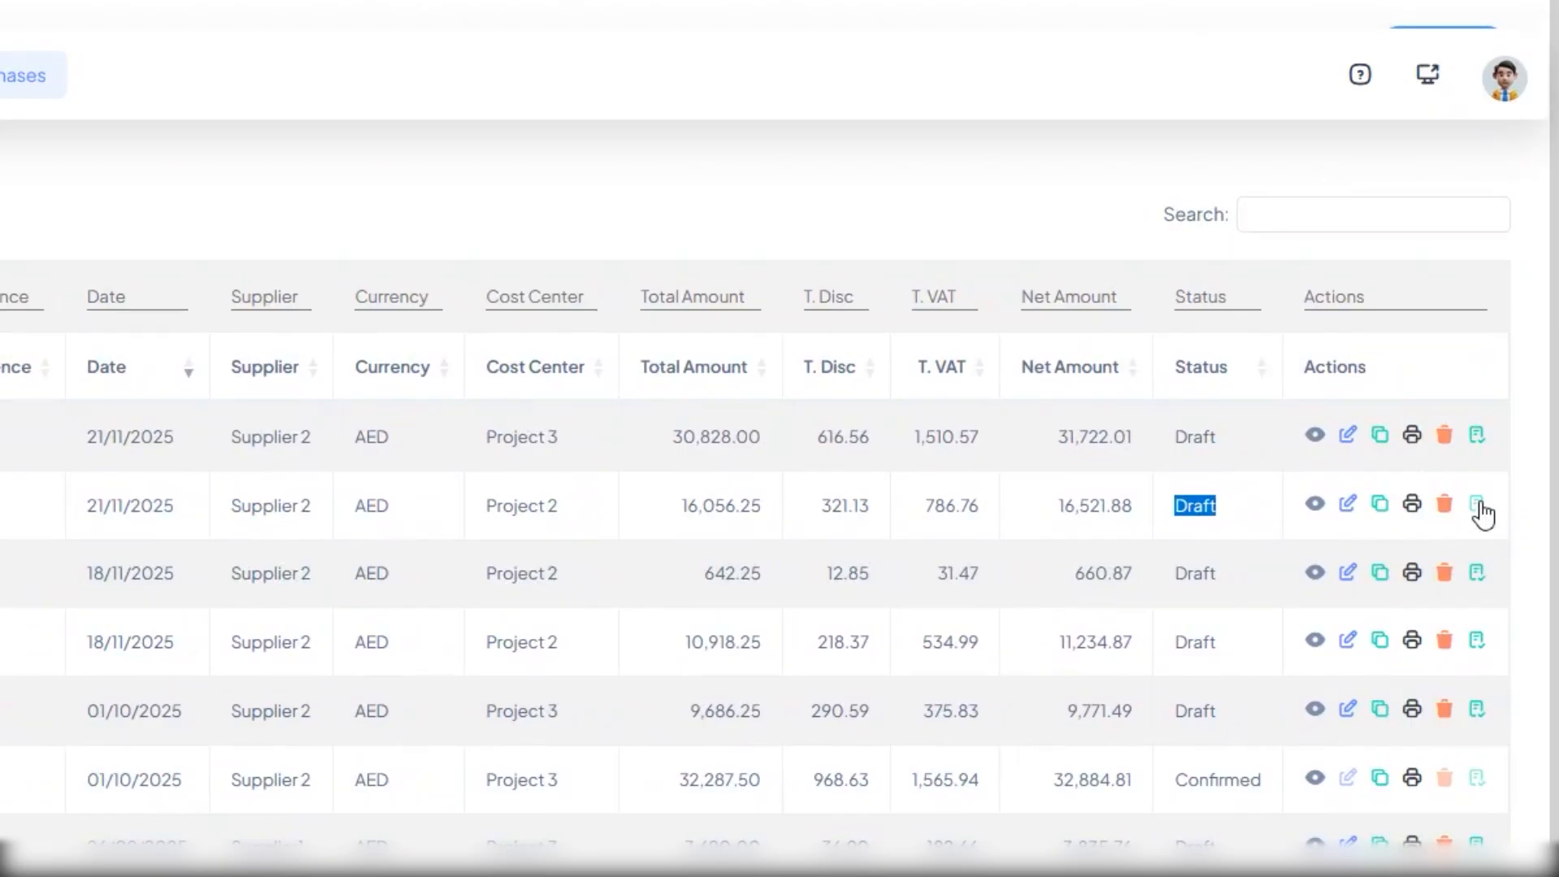
left_click(1480, 482)
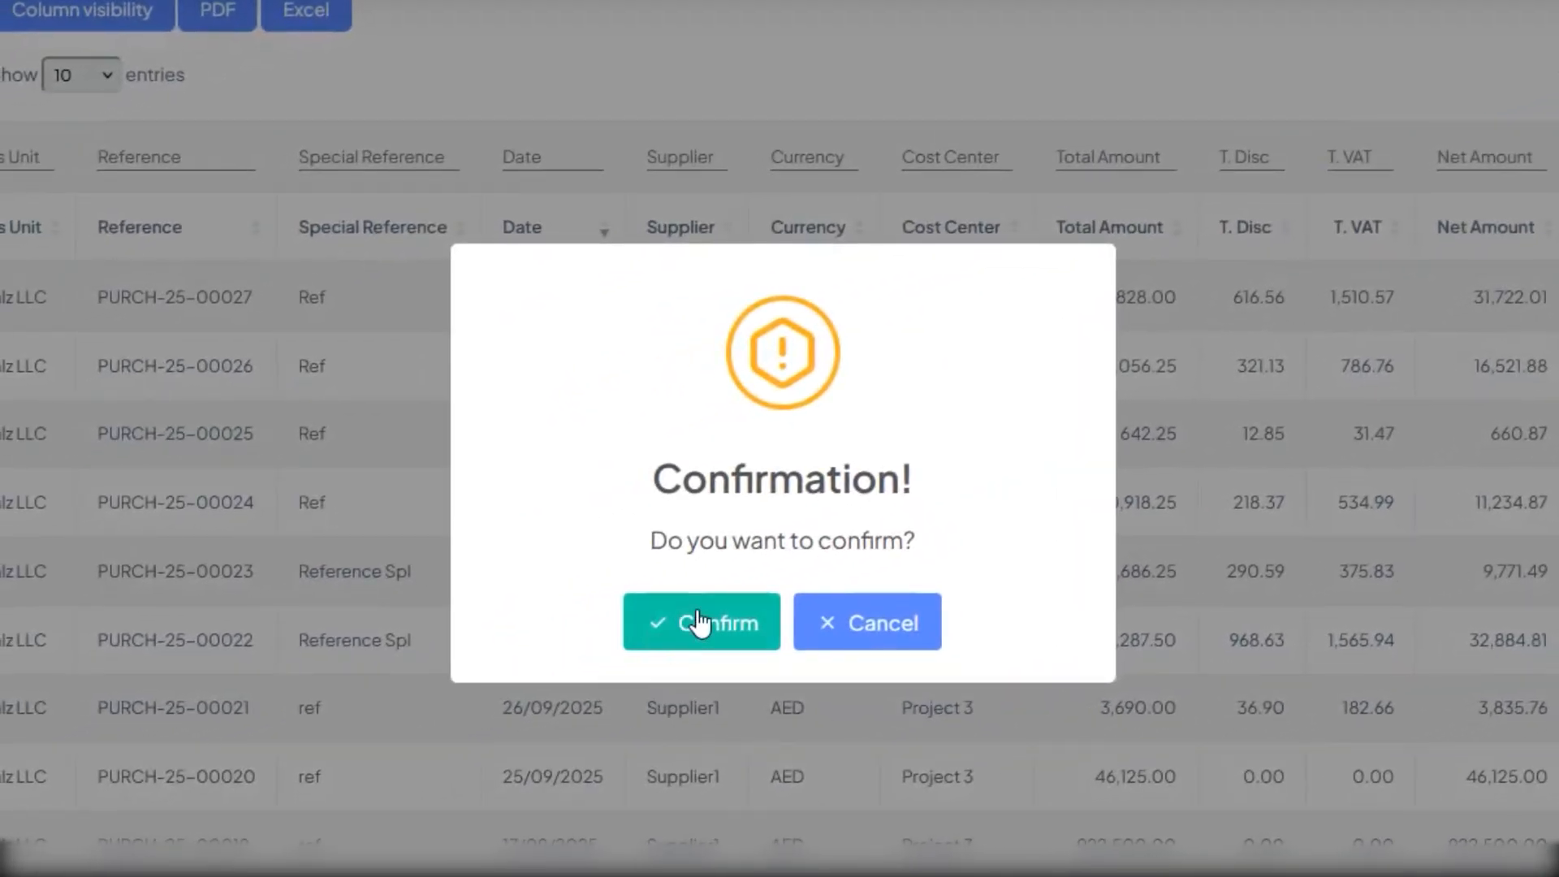
left_click(285, 761)
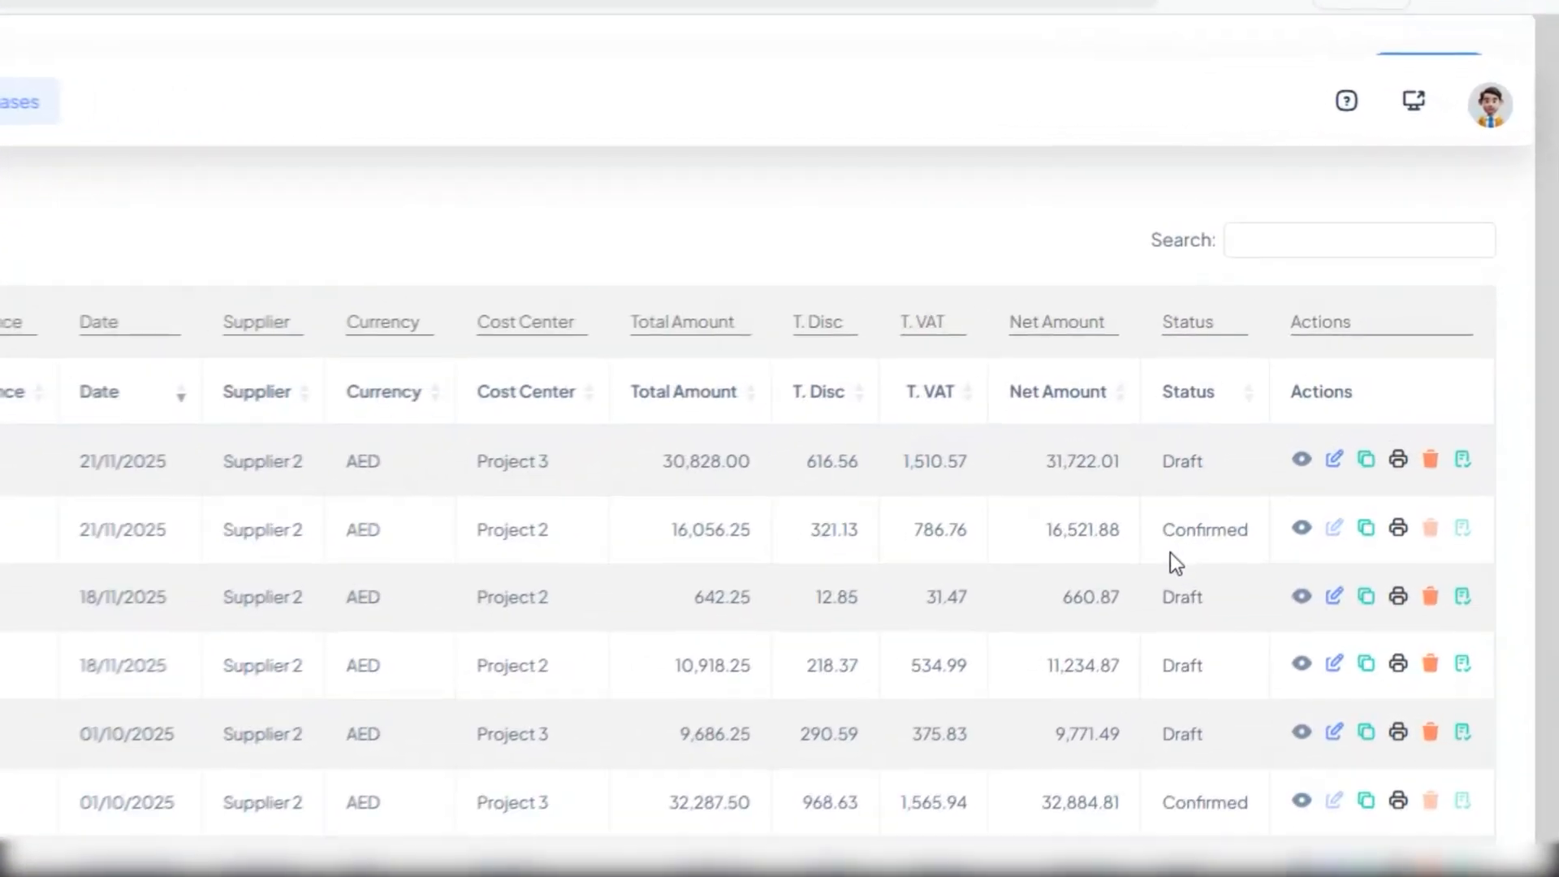
View the print preview of the confirmed Supplier 2 purchase for Project 2, then cancel printing and return to the purchases list.
left_click(1395, 541)
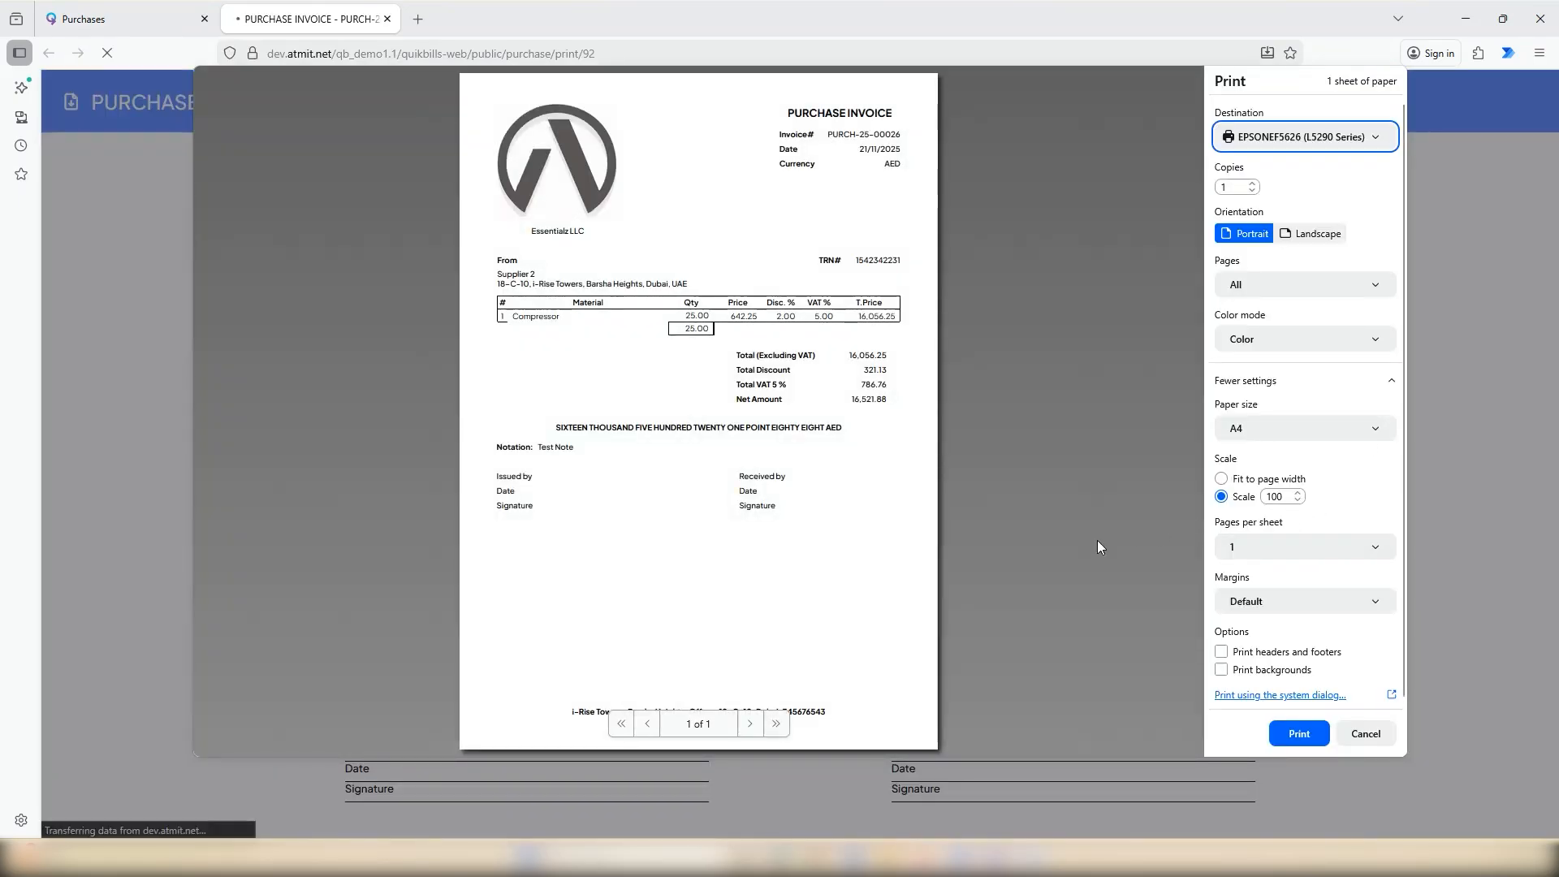
left_click(1367, 734)
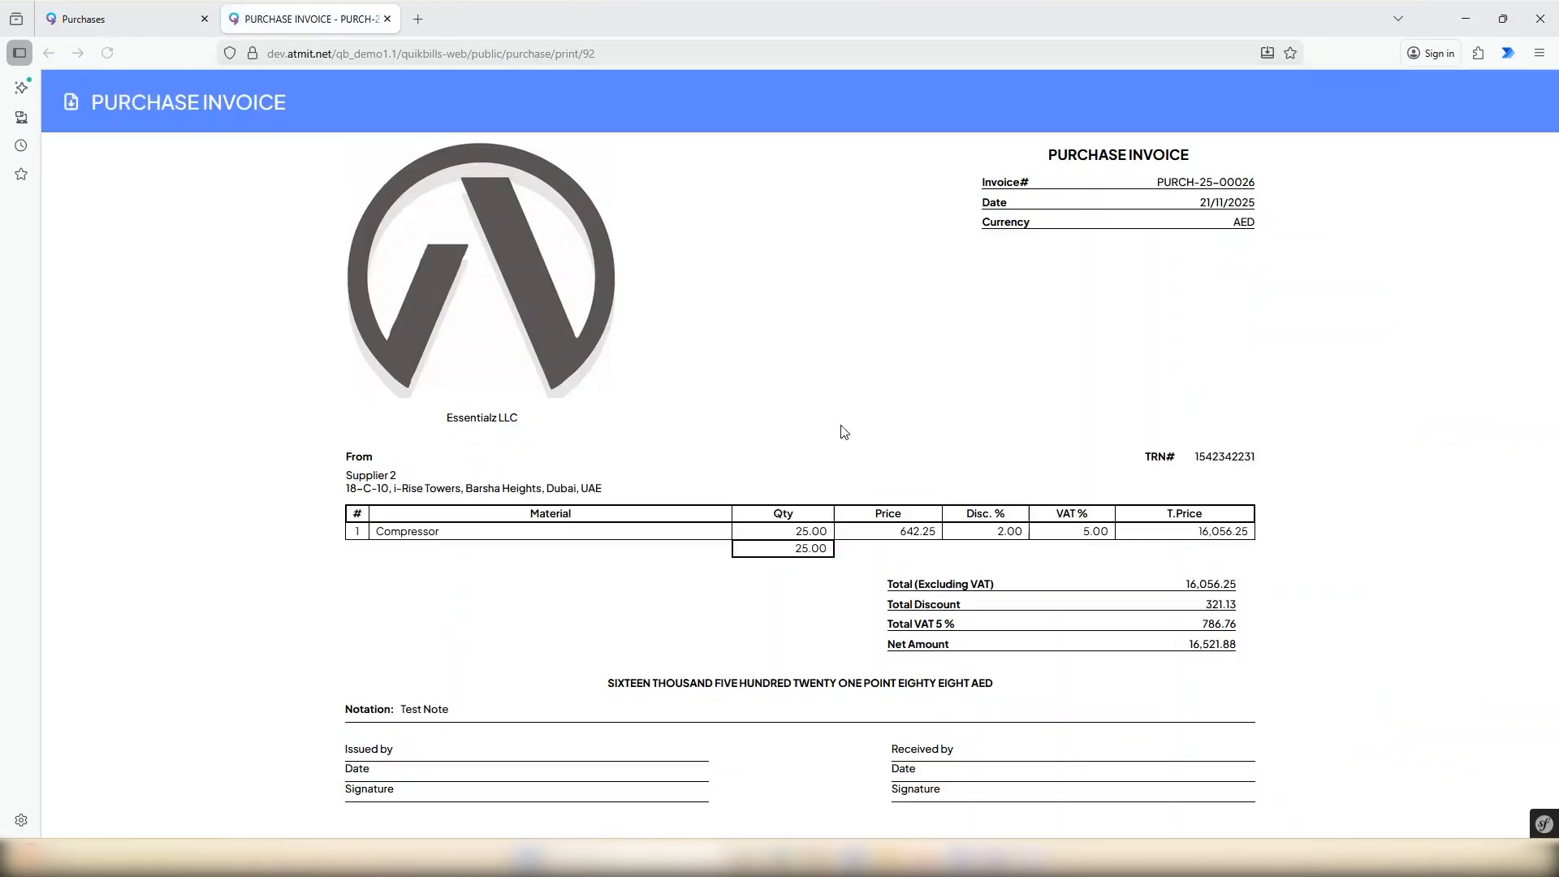
left_click(387, 18)
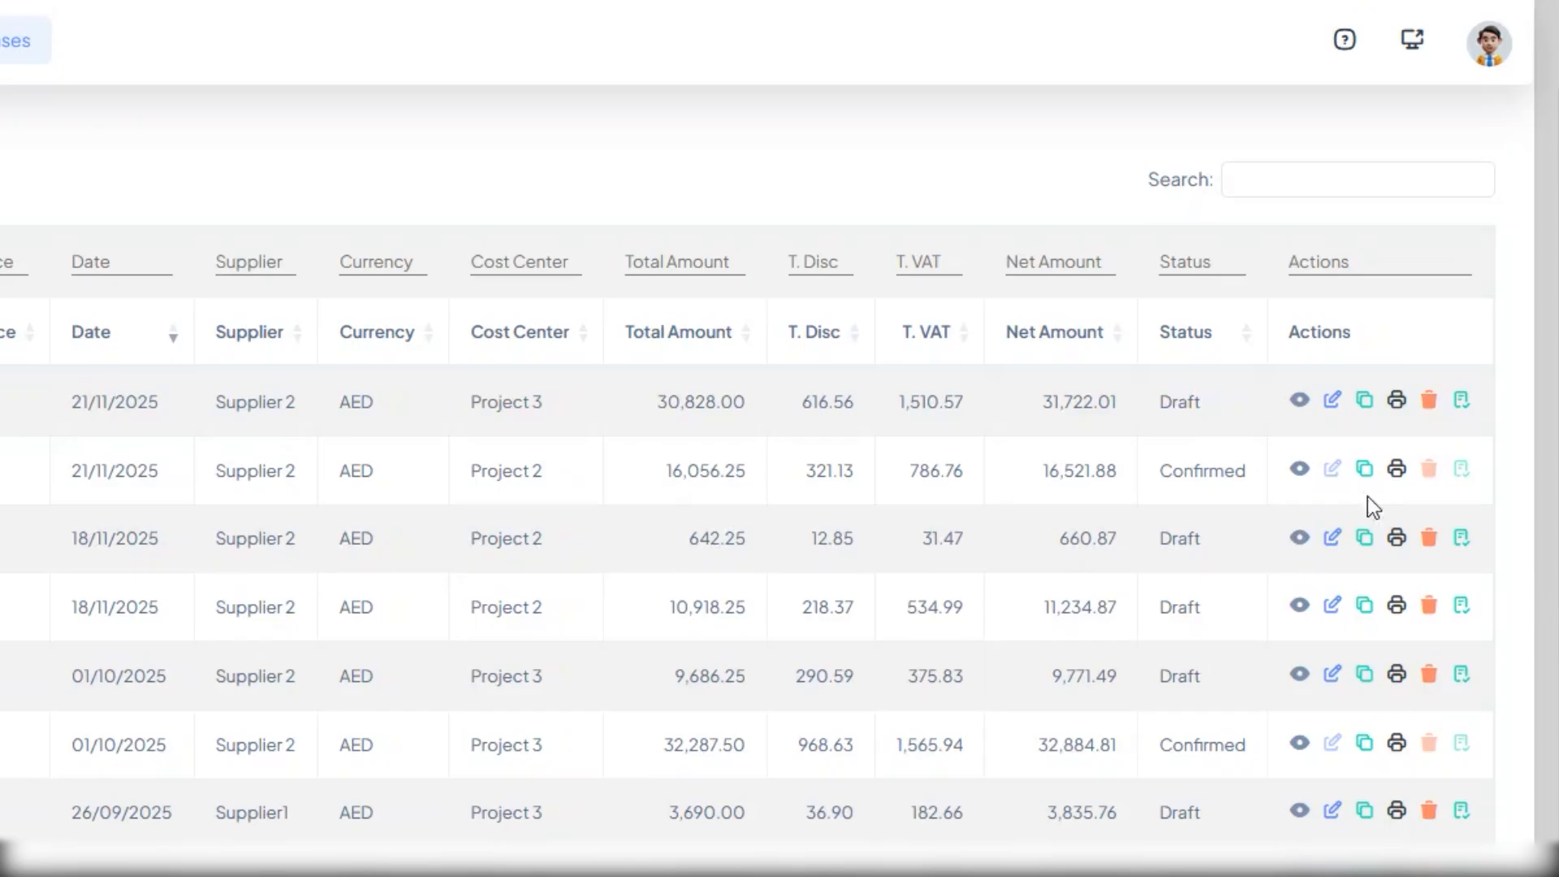
Delete the draft Supplier 2 purchase dated 21/11/2025 with cost center Project 3.
left_click(1427, 398)
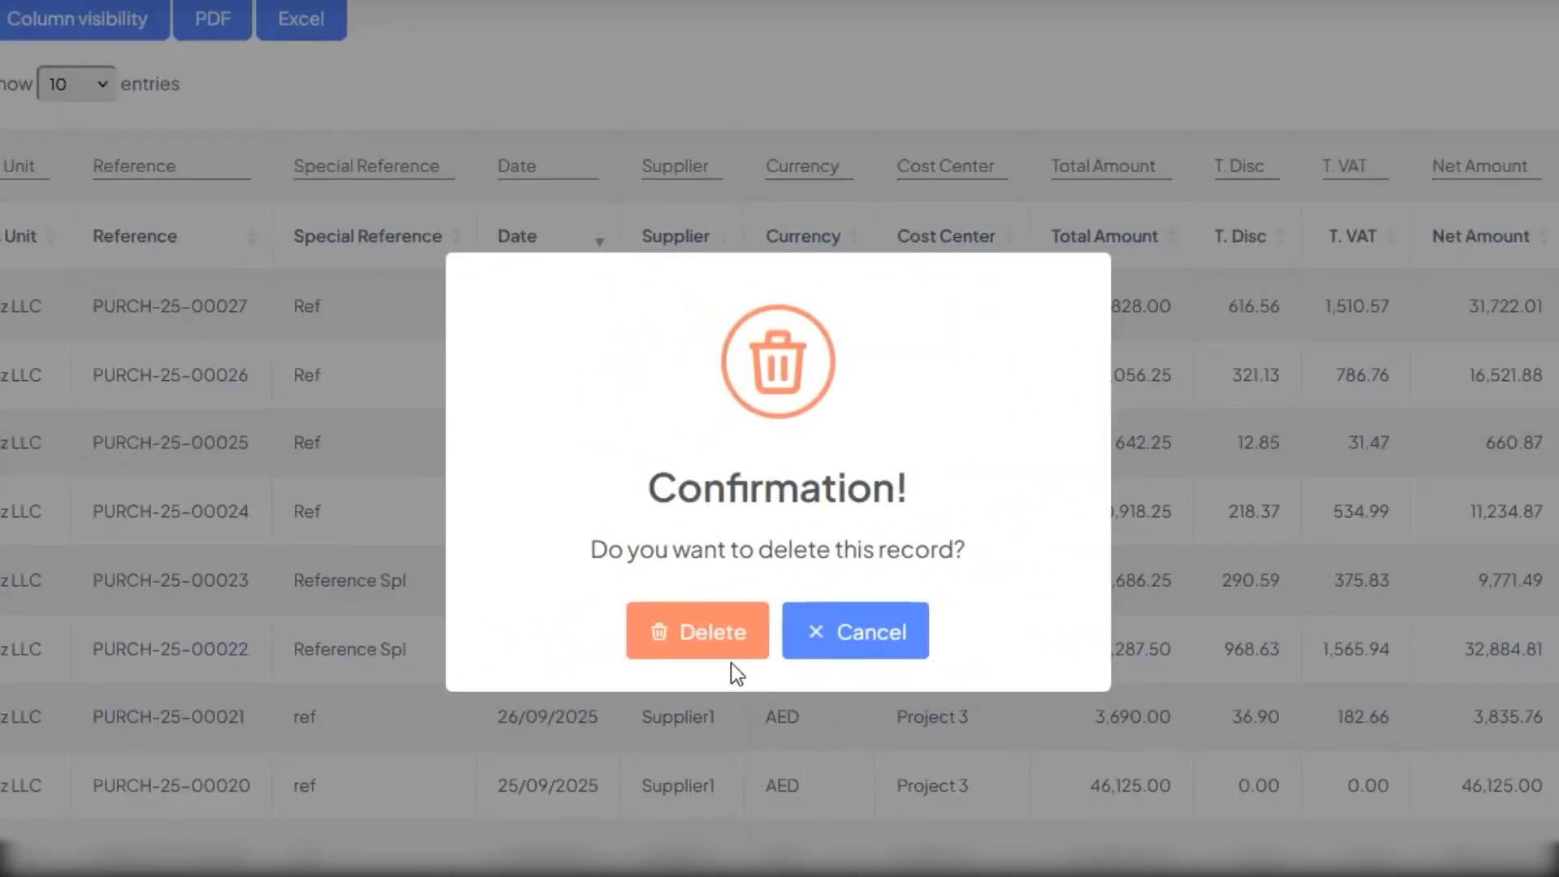
left_click(711, 642)
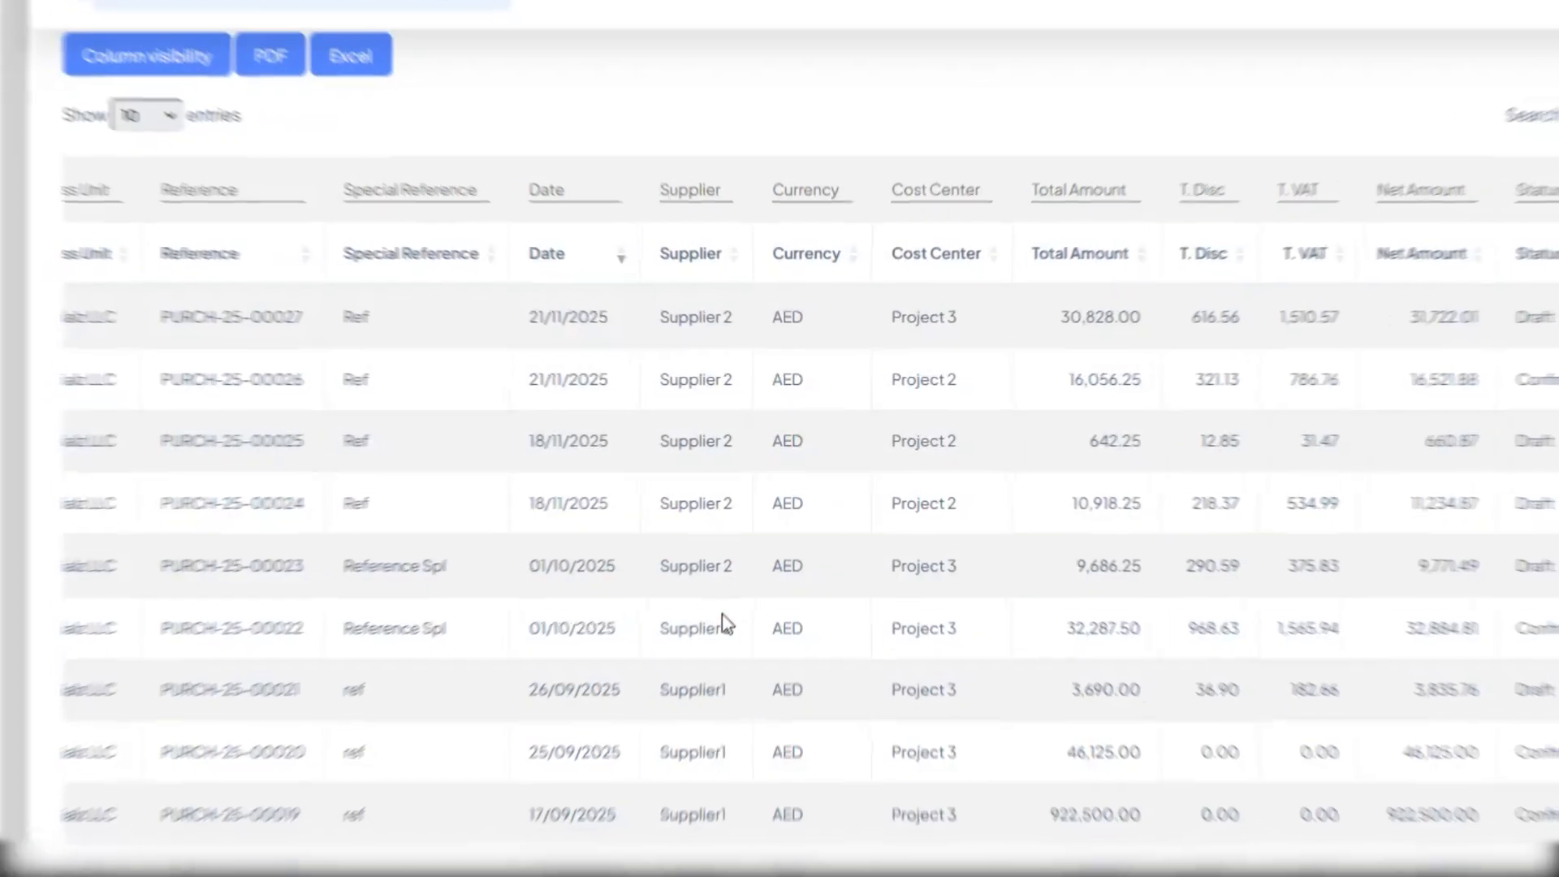